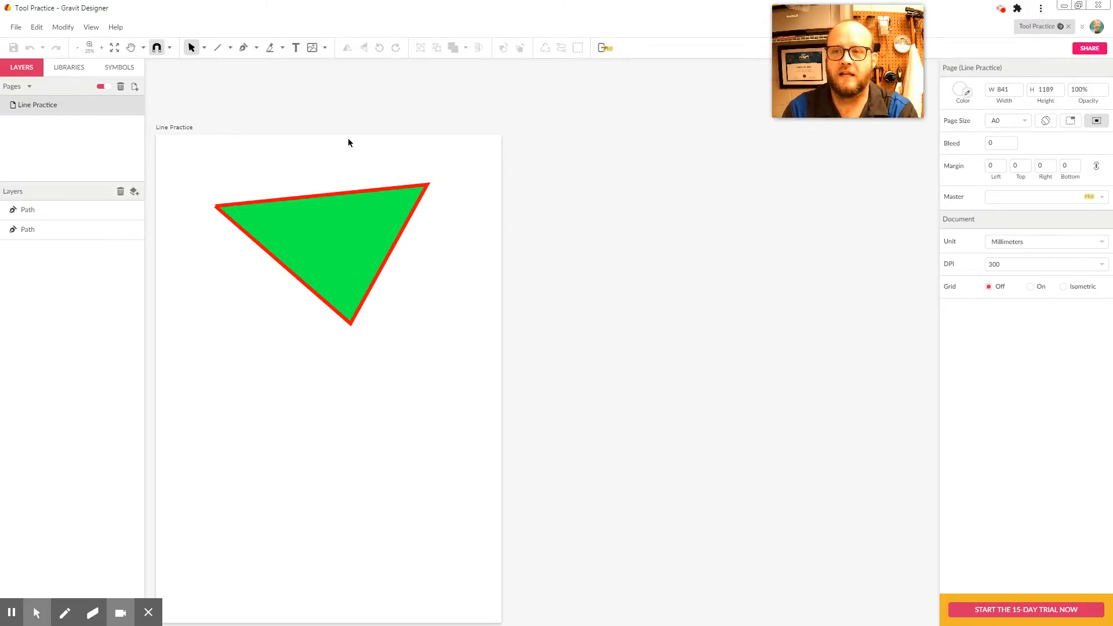
Add a new page to the document and name it Shape Tools
left_click(135, 87)
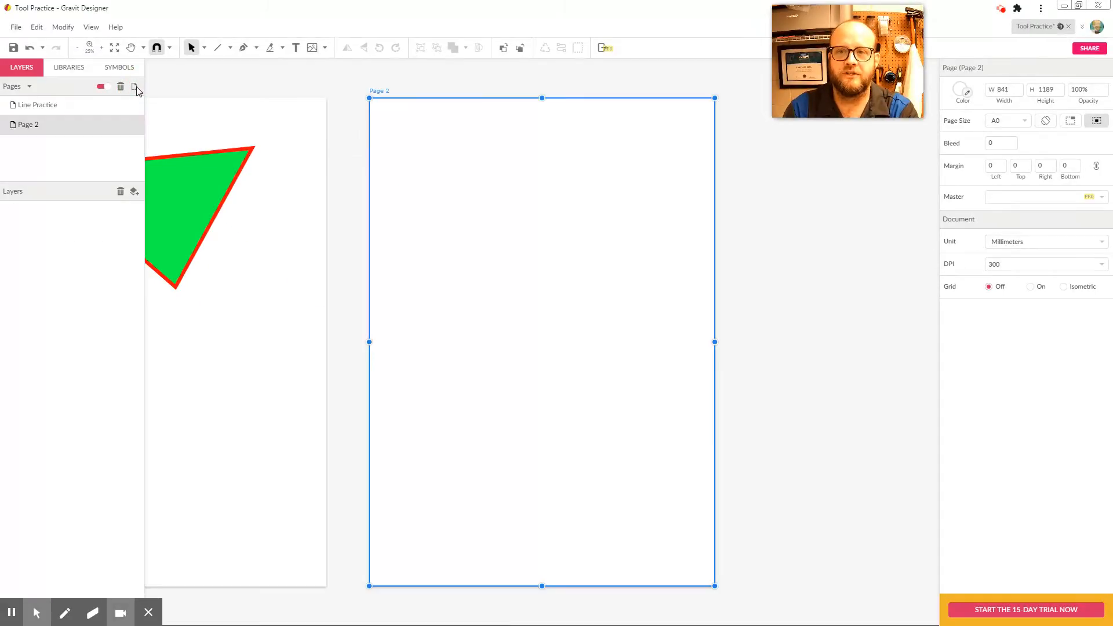
left_click(378, 89)
left_click(384, 95)
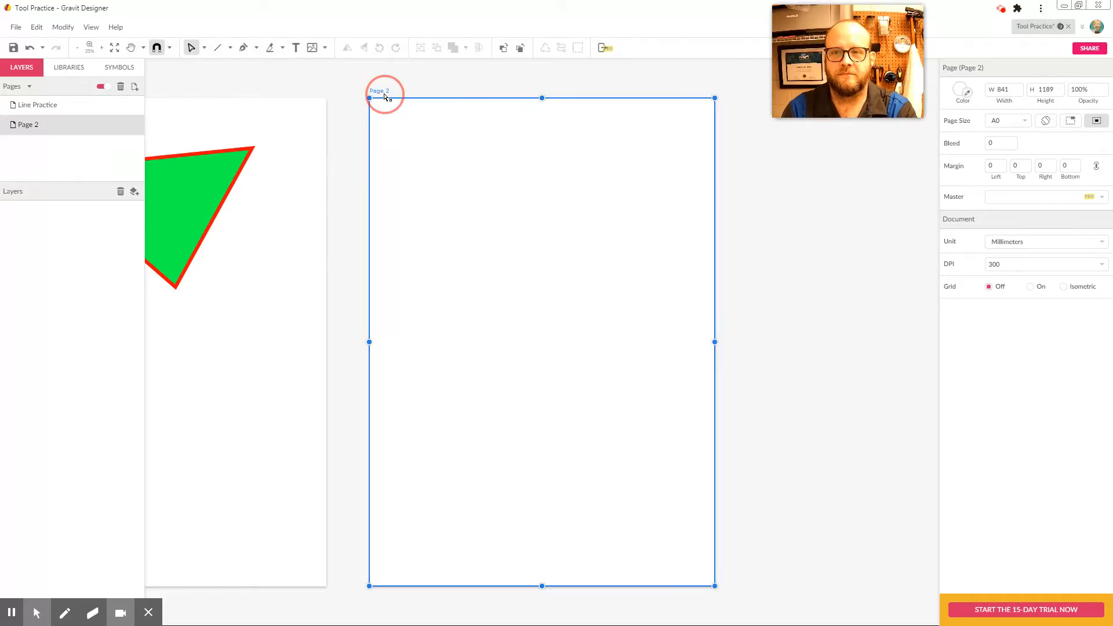
double_click(37, 125)
type("Shape Tools")
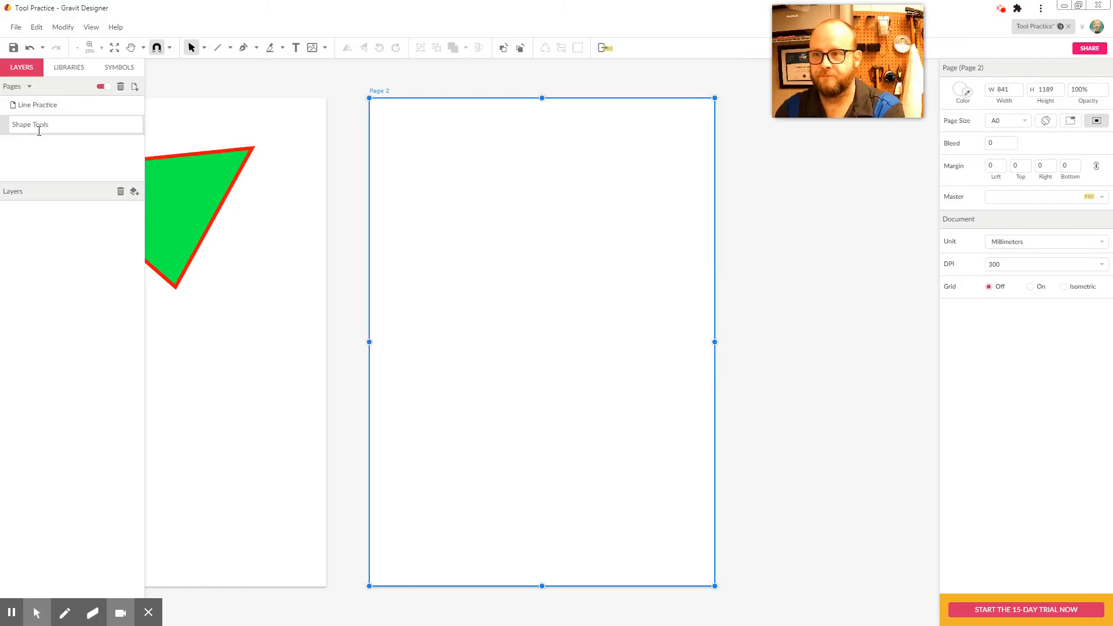
key("Return")
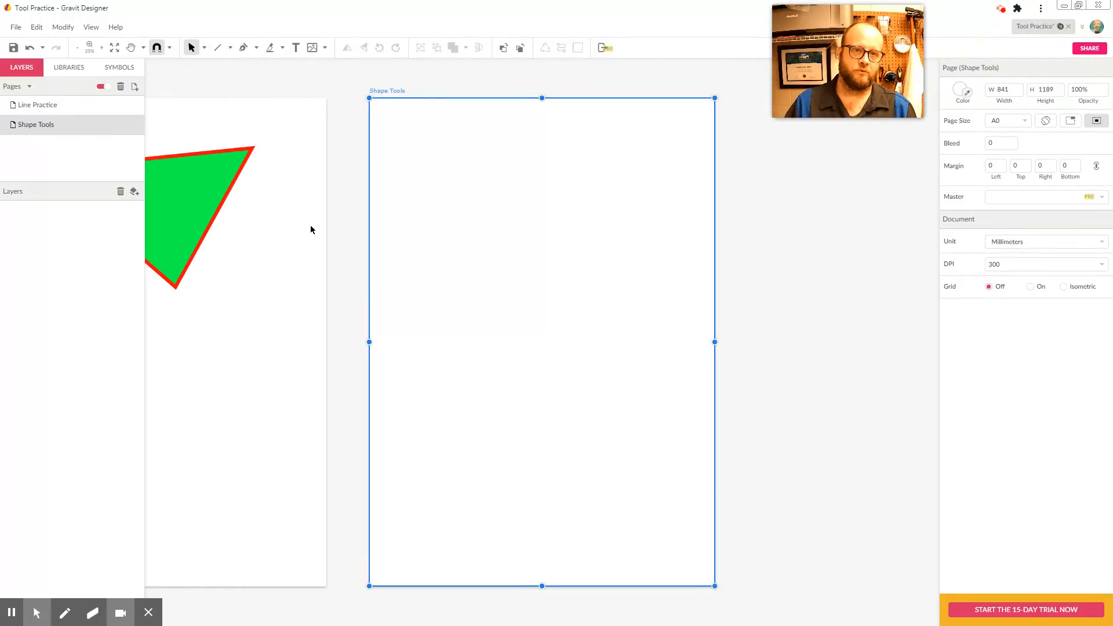
left_click(729, 282)
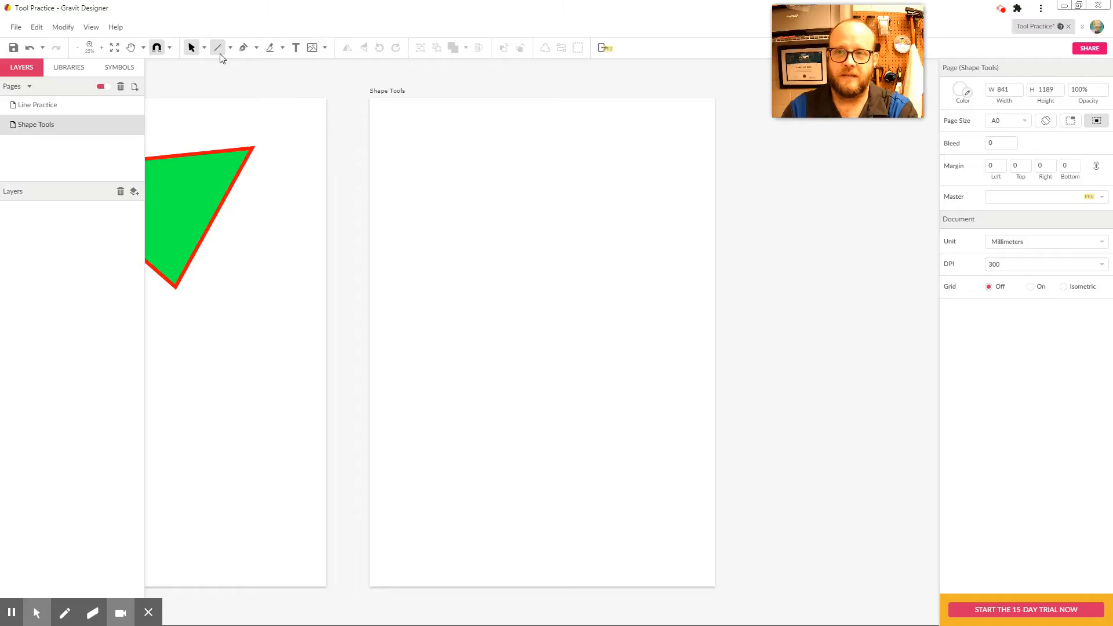
Draw a rectangle about 597 mm wide and 406 mm high in the upper half of the Shape Tools page
key("ctrl")
key("ctrl")
key("ctrl")
key("ctrl")
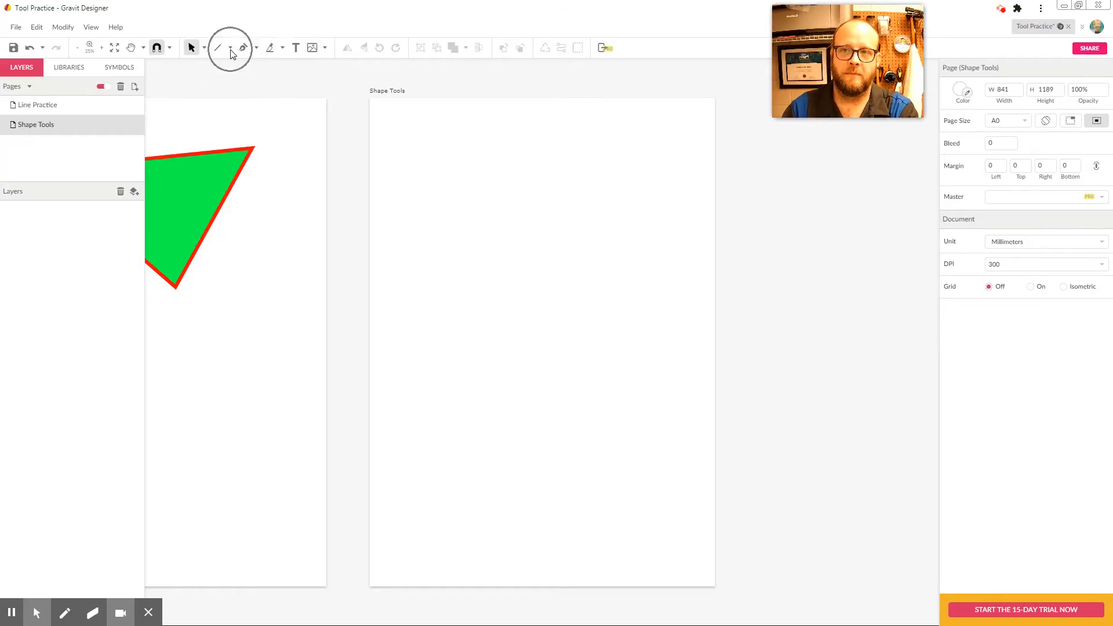
left_click(230, 49)
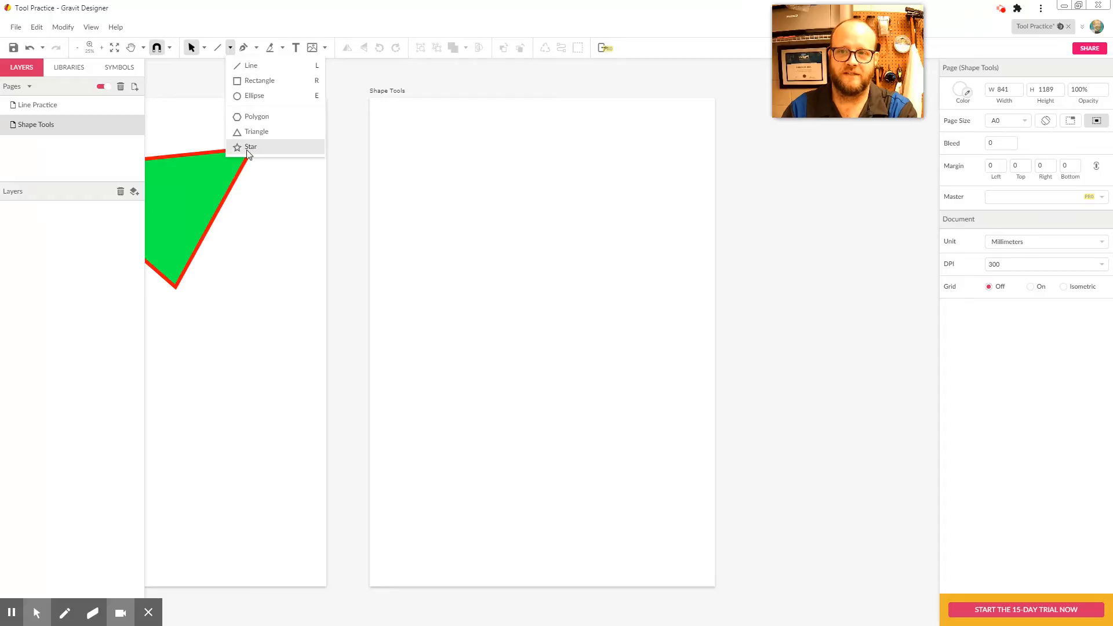
left_click(251, 81)
mouse_move(423, 150)
left_mouse_down()
mouse_move(589, 275)
mouse_move(668, 316)
left_mouse_up()
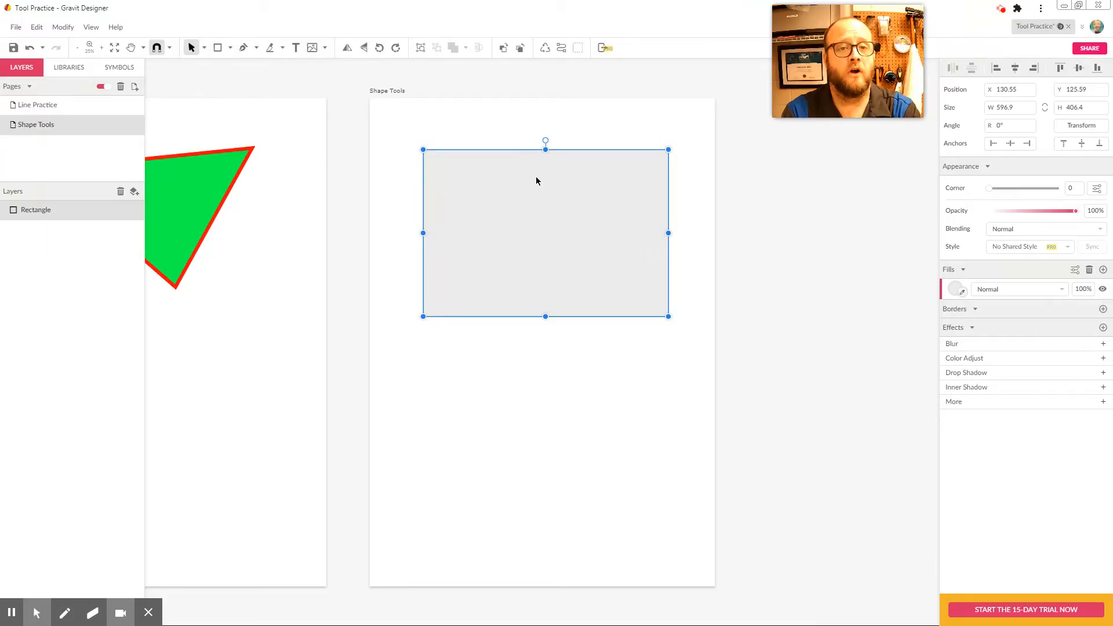
key("Escape")
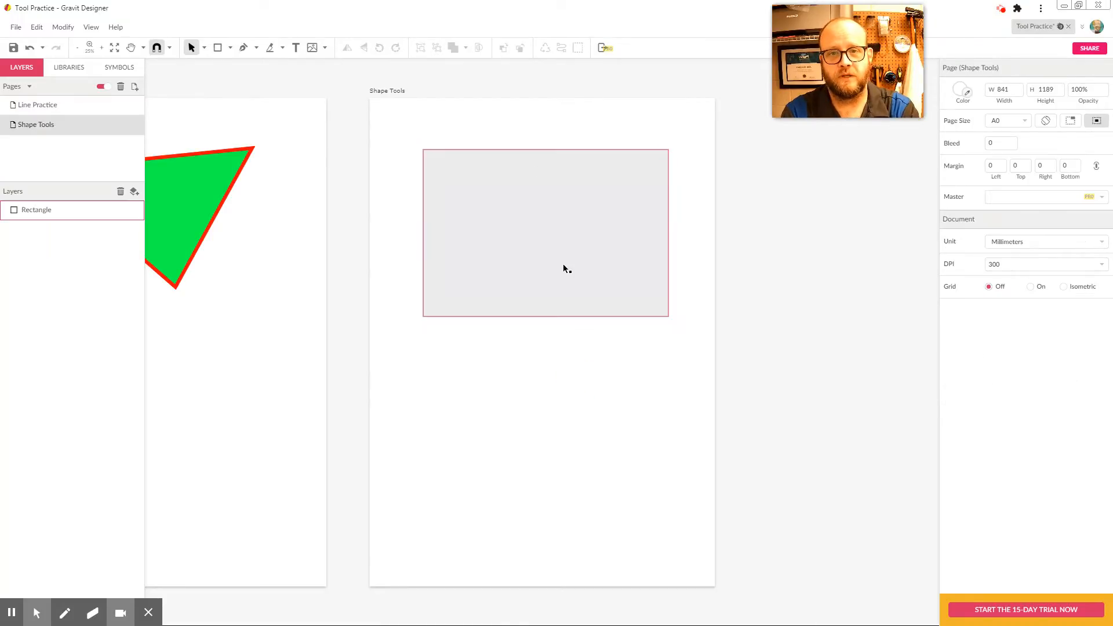
Align the rectangle to the page's left edge, then its right edge, and finally centre it horizontally
left_click(562, 257)
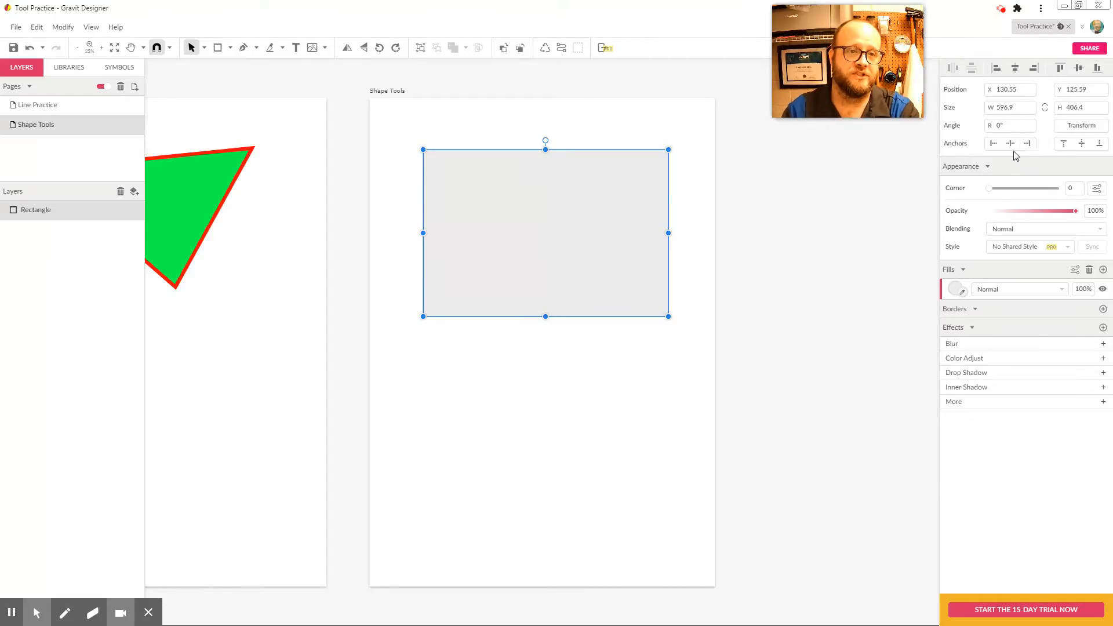
left_click(996, 68)
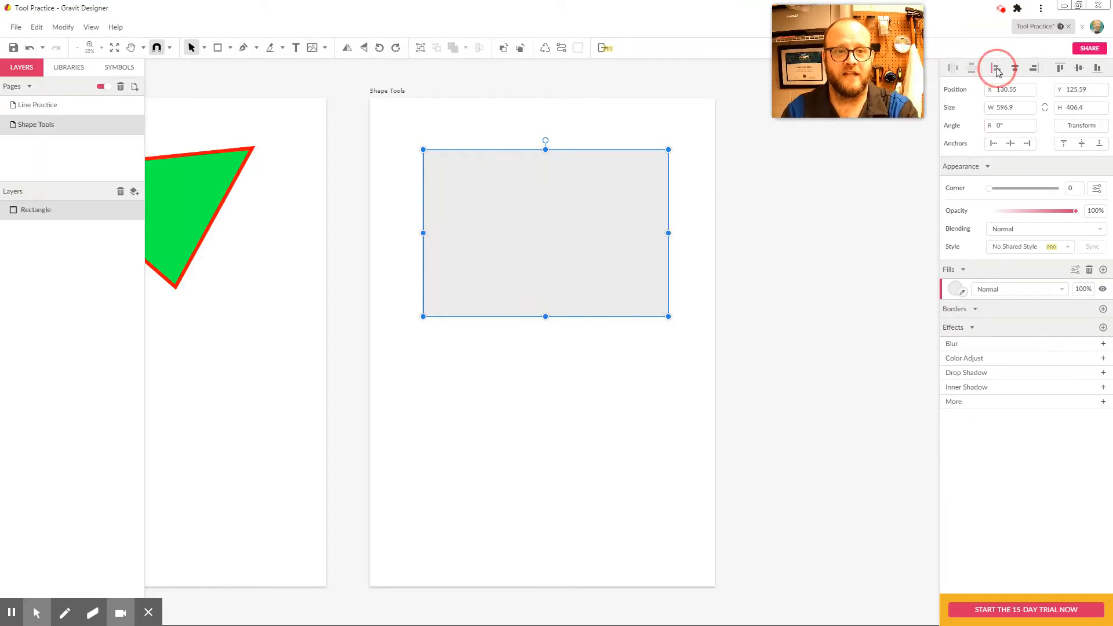
left_click(1032, 68)
left_click(1015, 67)
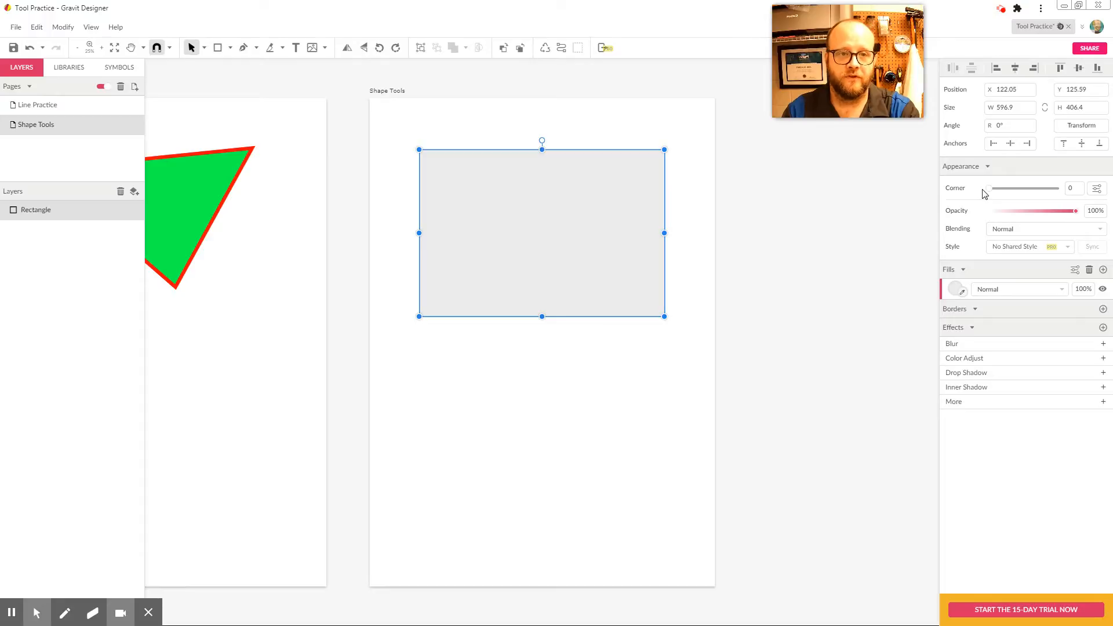
Try rounding the rectangle's corners to the maximum radius, then reset the corner radius to 0
mouse_move(988, 192)
left_mouse_down()
mouse_move(1085, 198)
mouse_move(971, 198)
mouse_move(989, 194)
left_mouse_up()
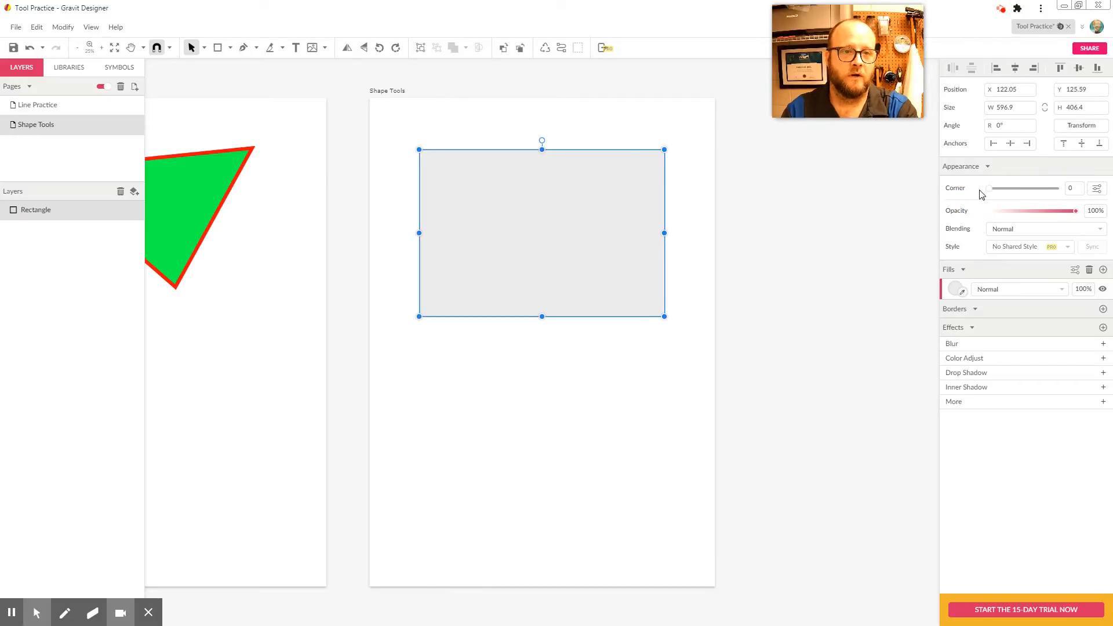
left_click_drag(982, 194, 1068, 196)
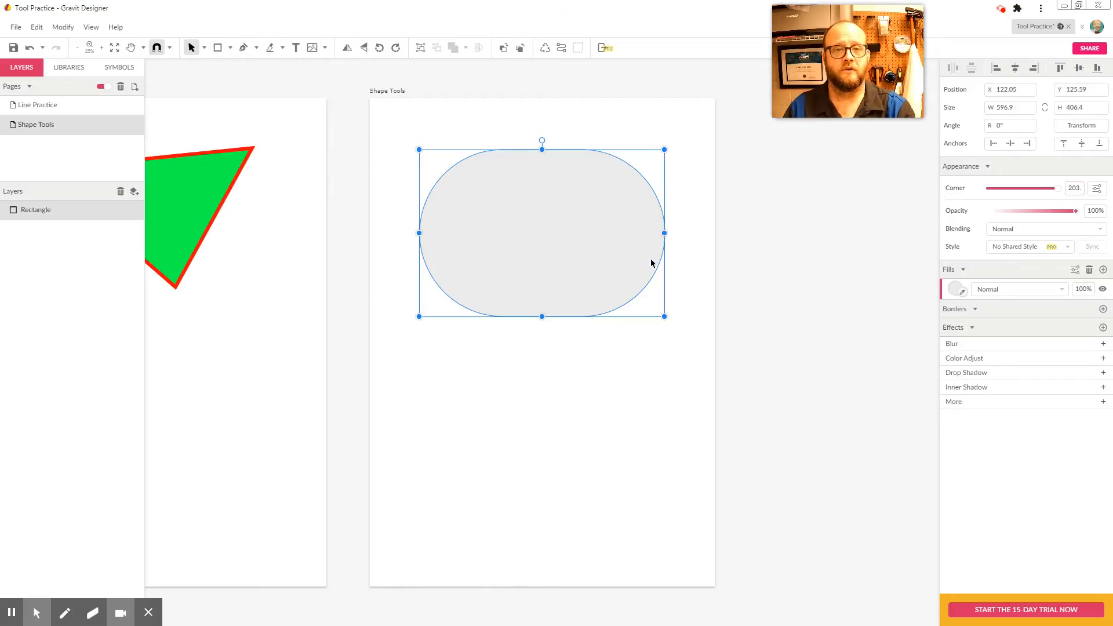
left_click(1040, 193)
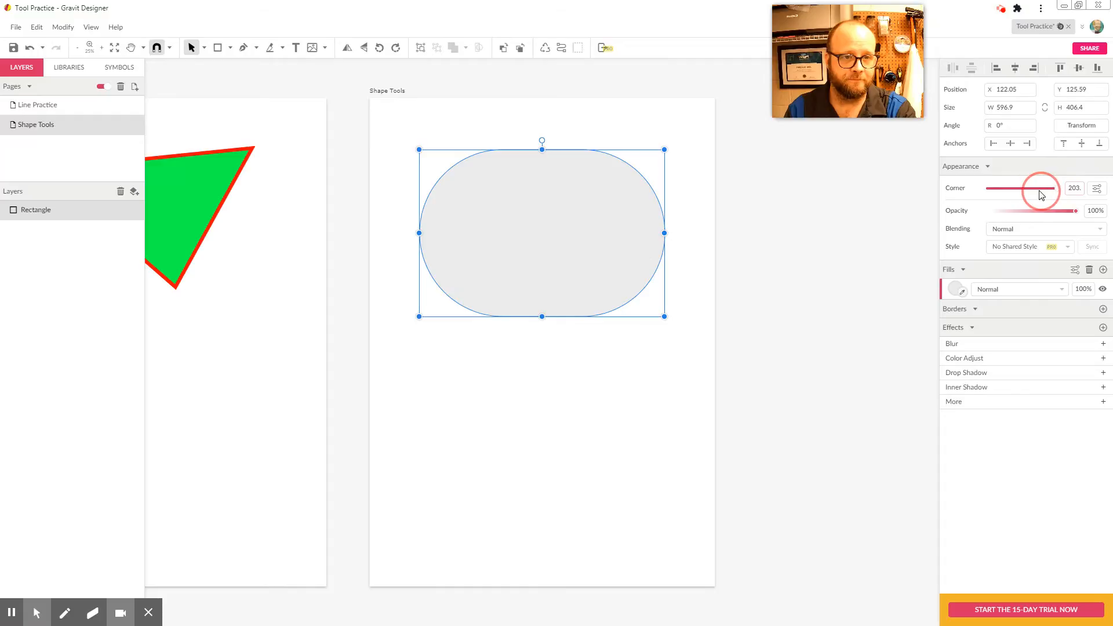
left_click_drag(1040, 193, 967, 195)
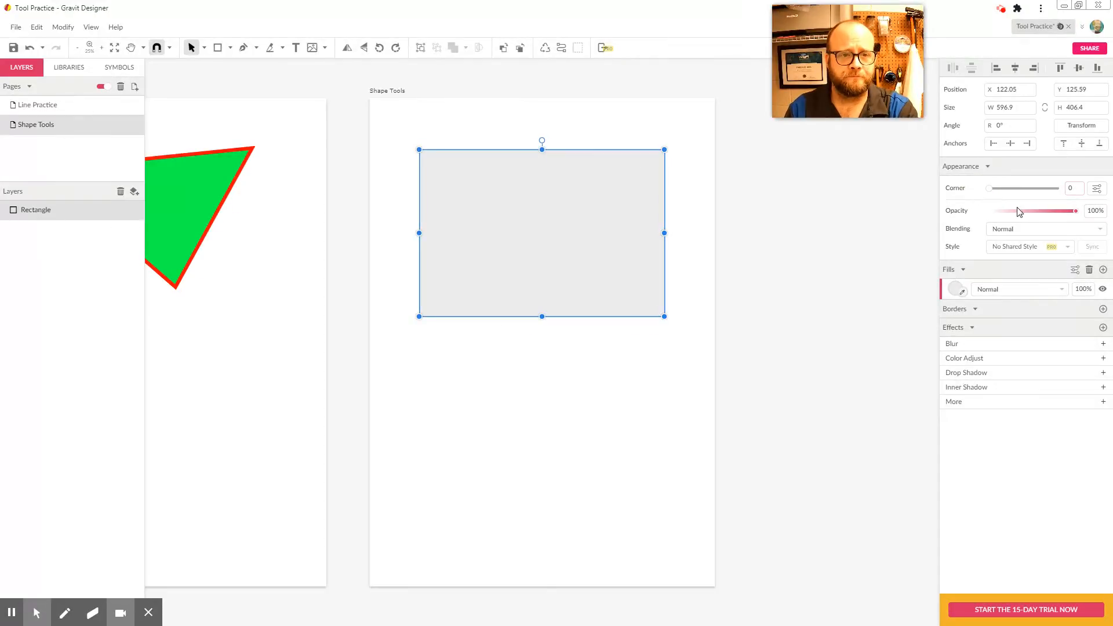
Try out the rectangle's opacity, leaving it at 100%, and view the available blending modes without changing the mode
left_click_drag(1075, 214, 1100, 216)
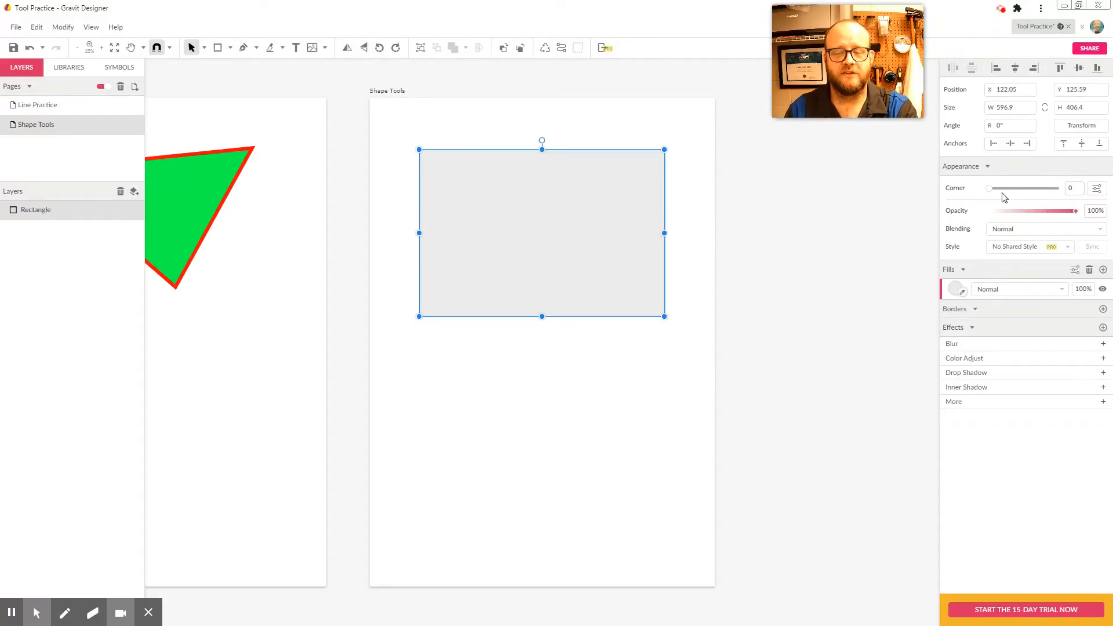
left_click(1025, 231)
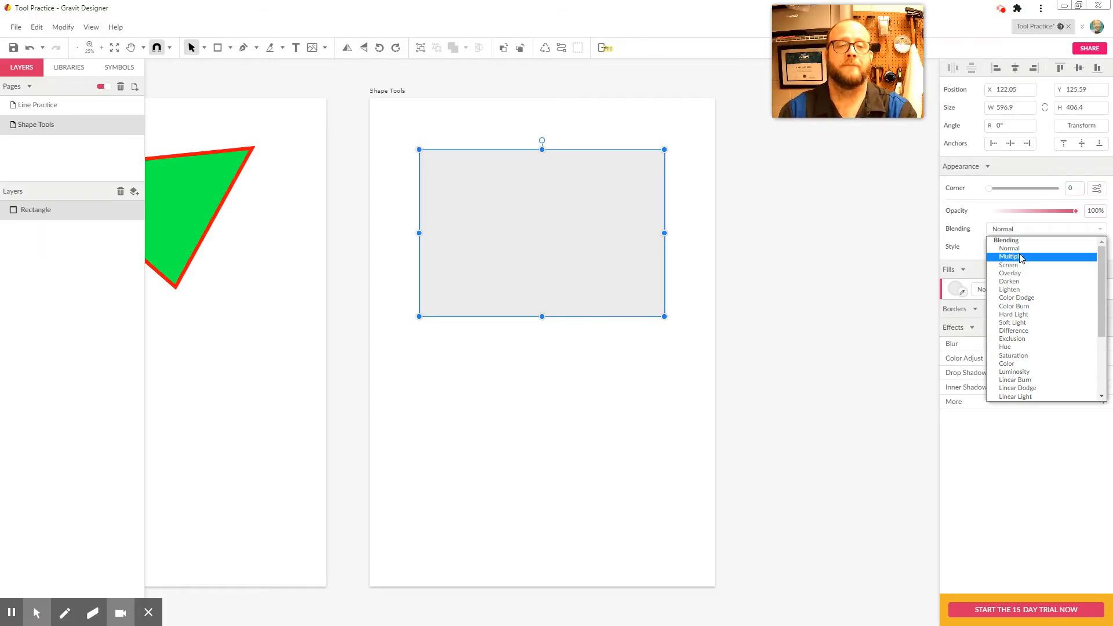
left_click(891, 239)
Fill the rectangle with the green sampled from the triangle on the Line Practice page
left_click(656, 205)
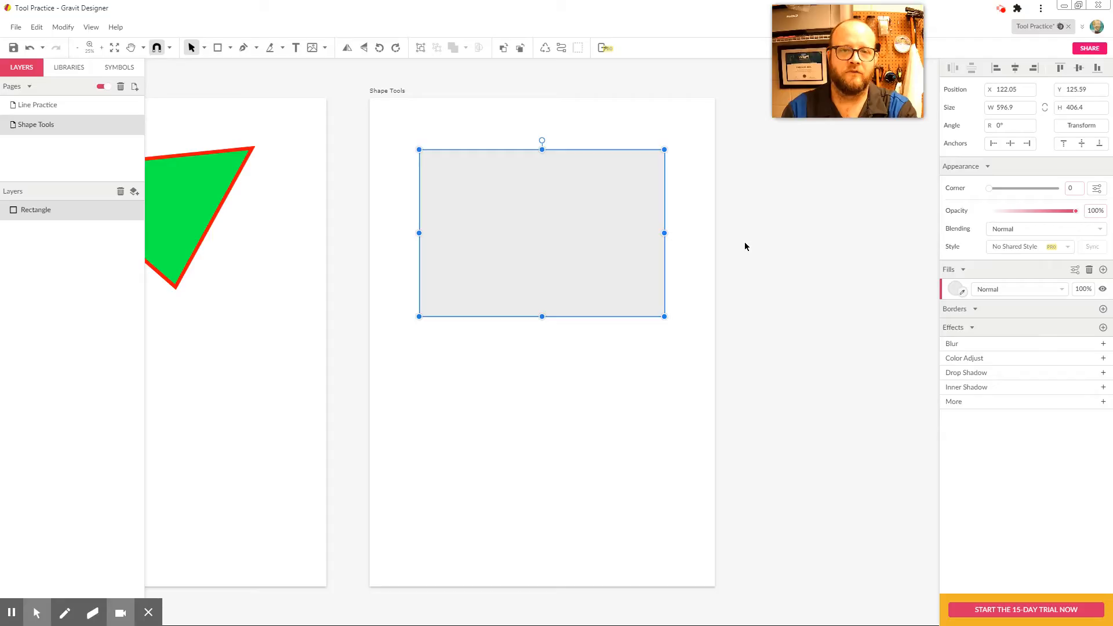
left_click(959, 293)
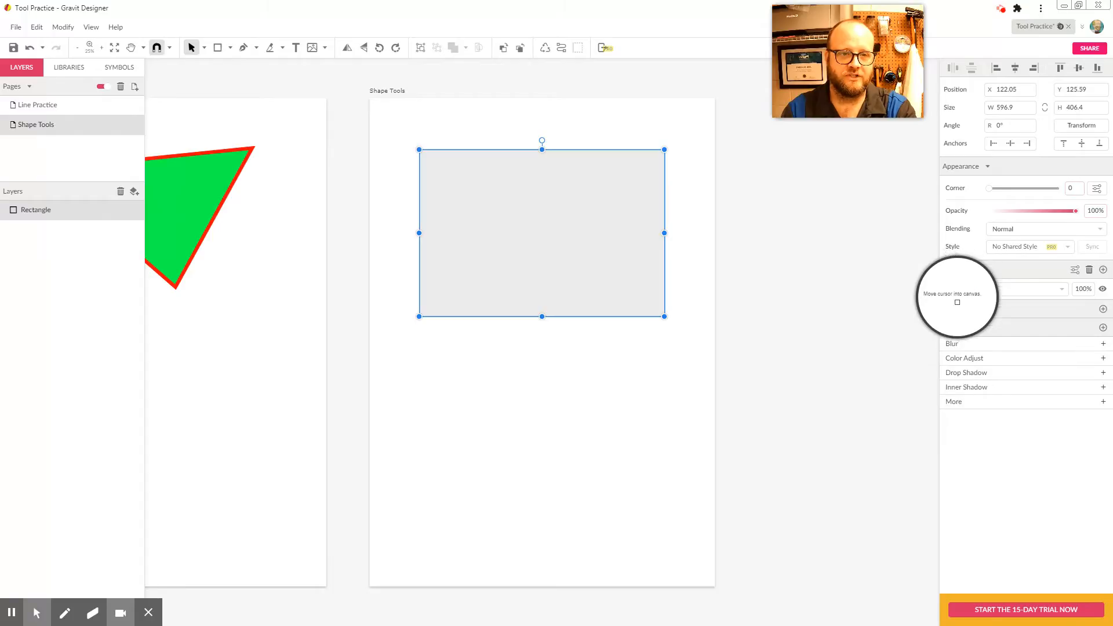
left_click(204, 179)
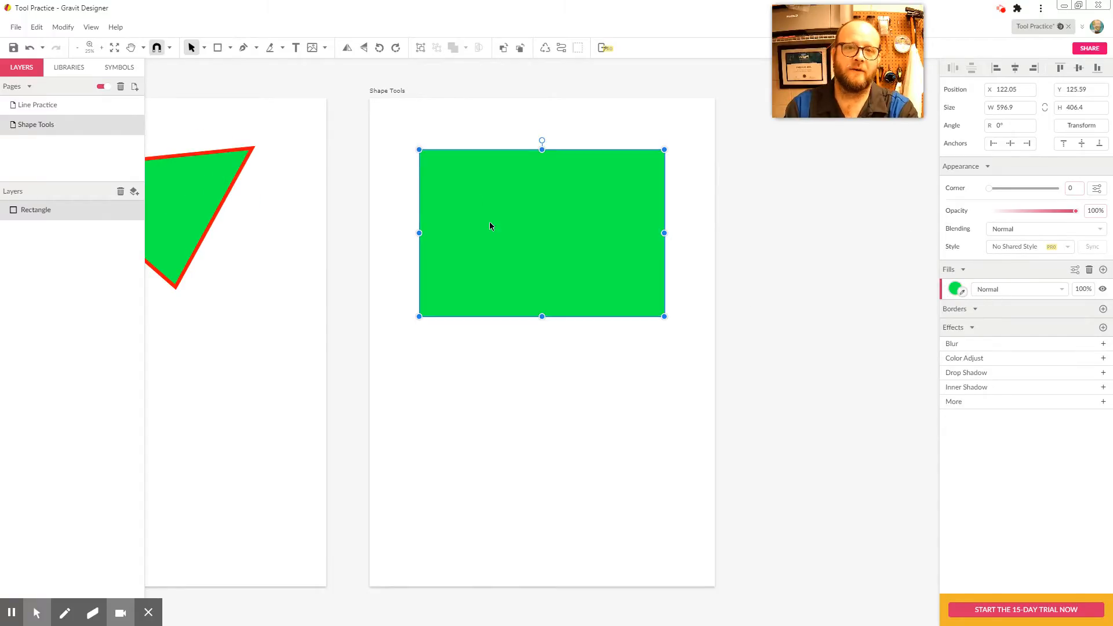
Change the rectangle's fill to magenta #E30DF7 at 76% opacity
left_click(955, 289)
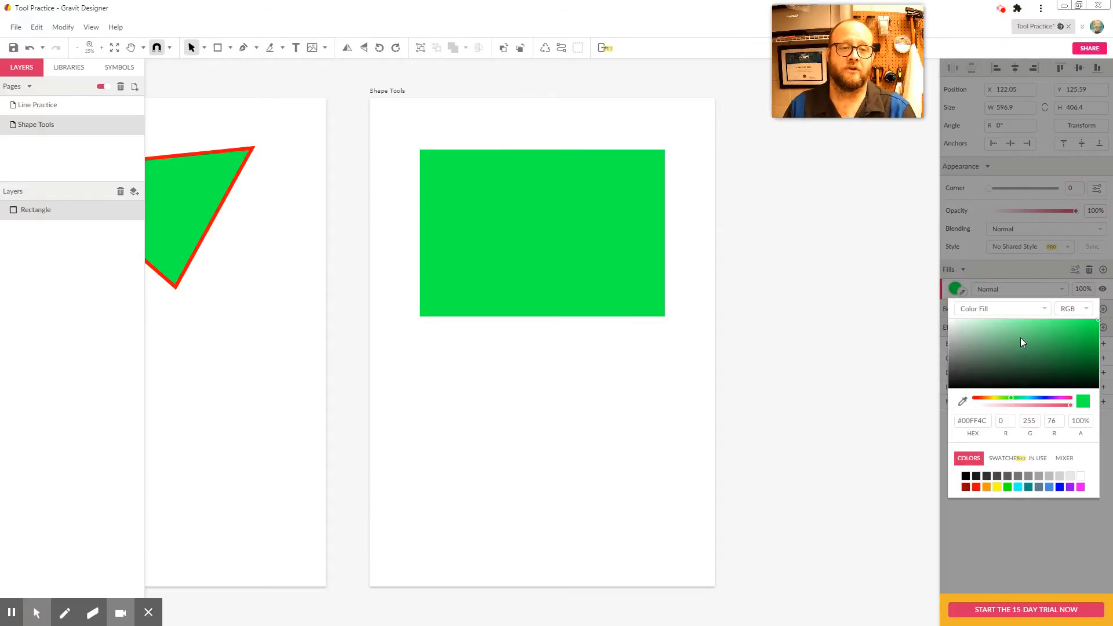
left_click(991, 398)
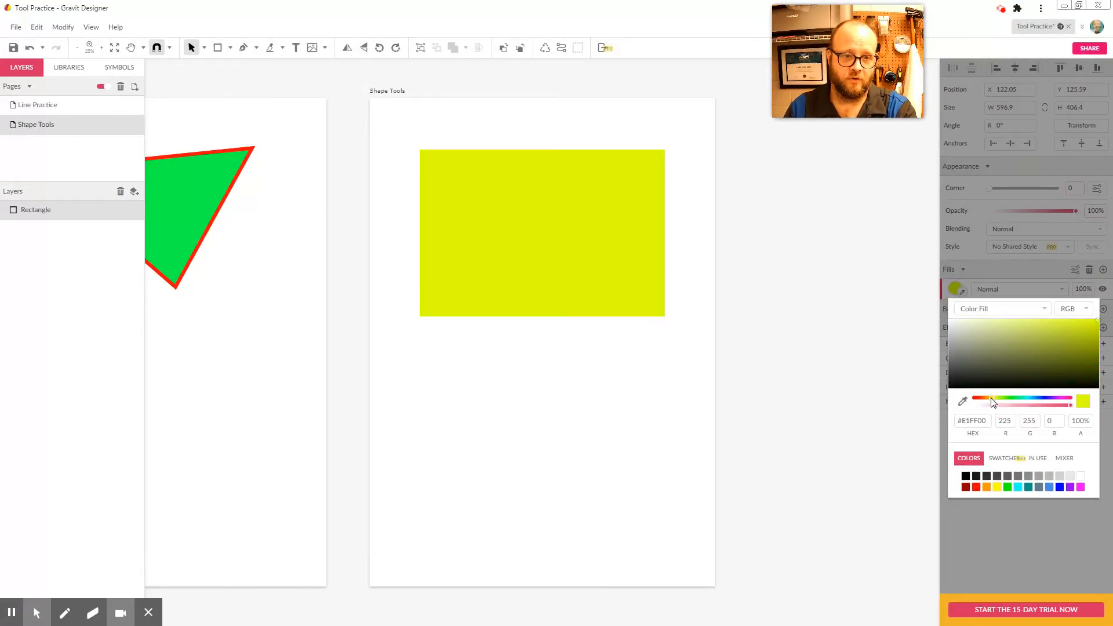
left_click_drag(992, 401, 1047, 409)
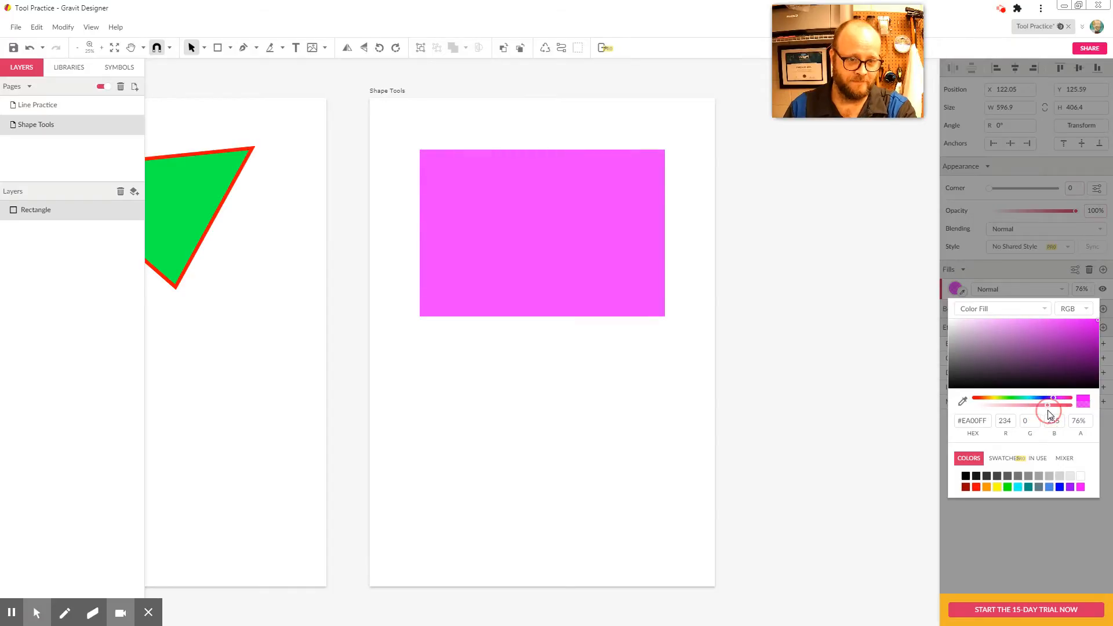
left_click(1066, 351)
left_click_drag(1067, 357, 1092, 323)
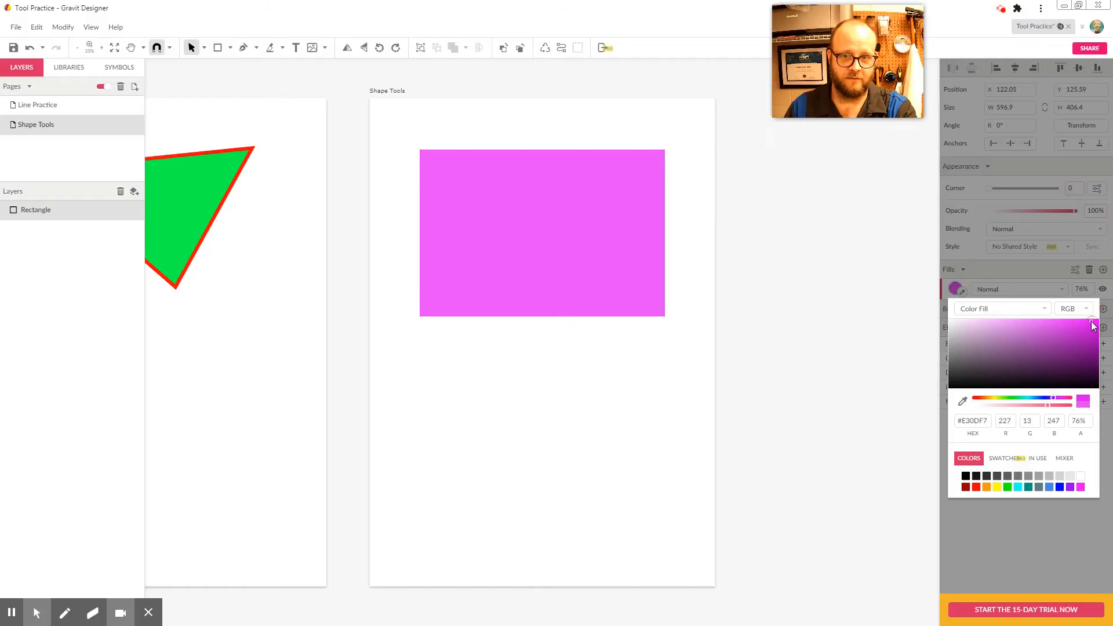
left_click(879, 328)
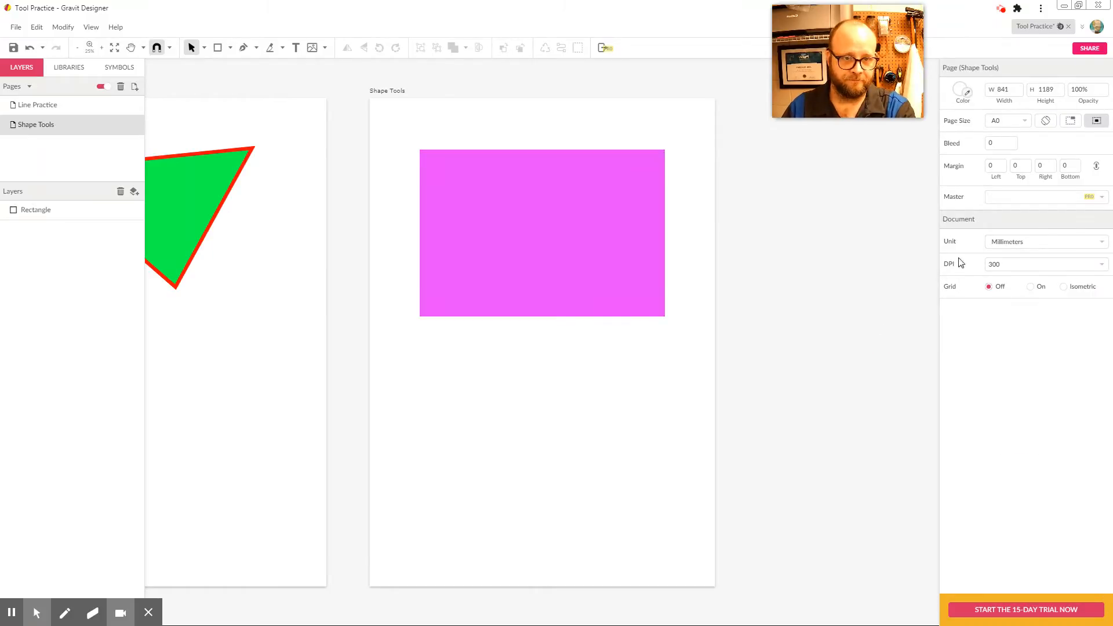
Replace the rectangle's magenta fill with the green #00FF4C sampled from the triangle
left_click(628, 234)
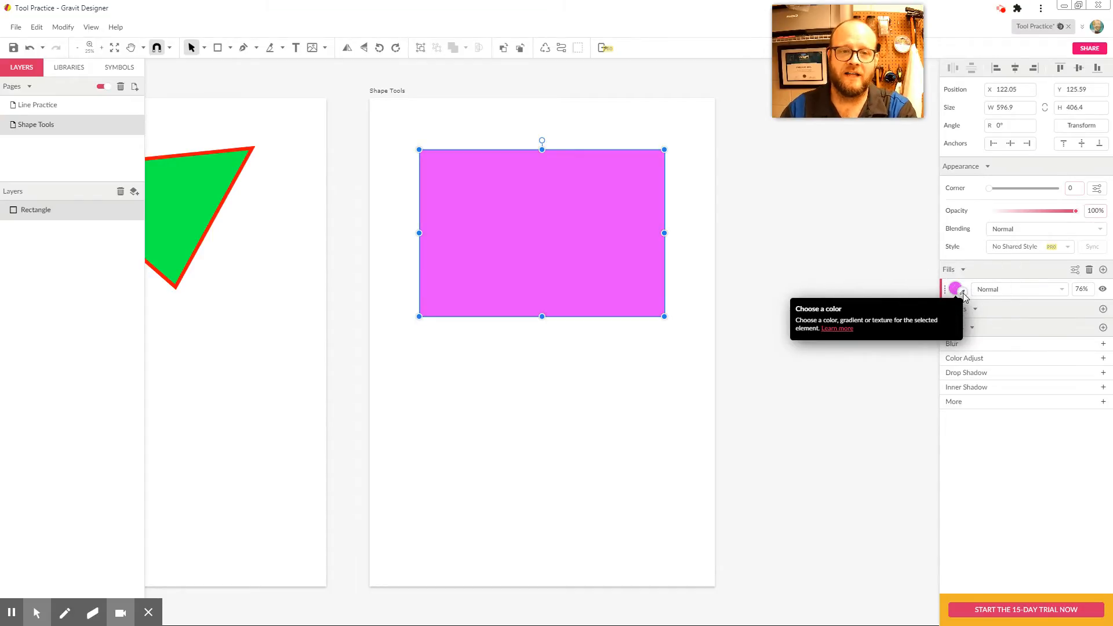
left_click(963, 294)
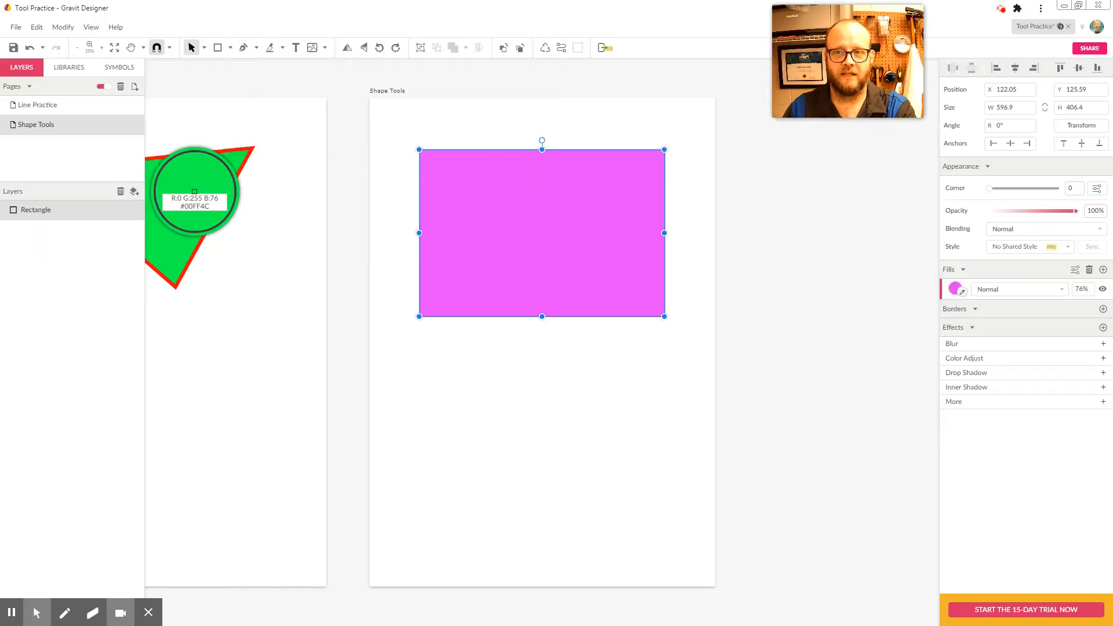
left_click(195, 195)
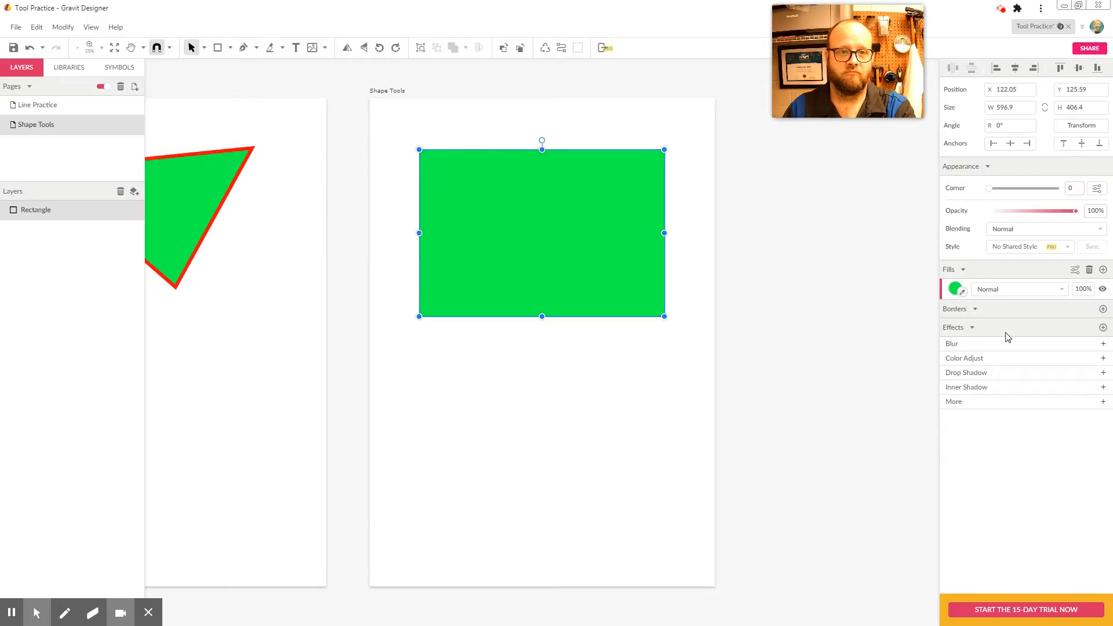
Set the rectangle's fill to the red sampled from the triangle's outline, then to the white sampled from the page
left_click(962, 292)
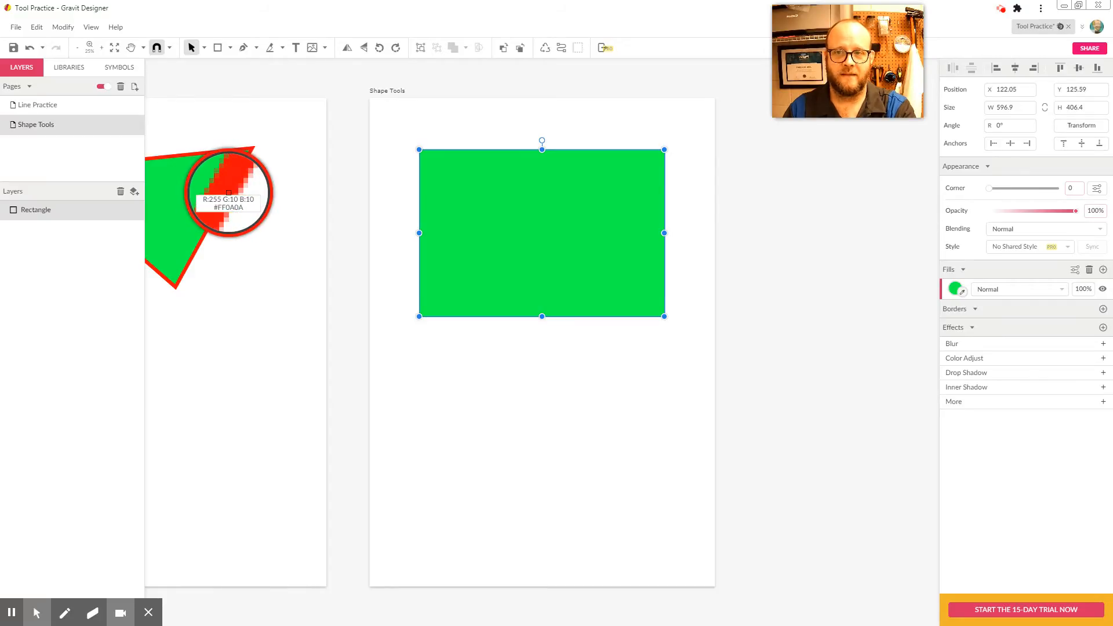
left_click(229, 192)
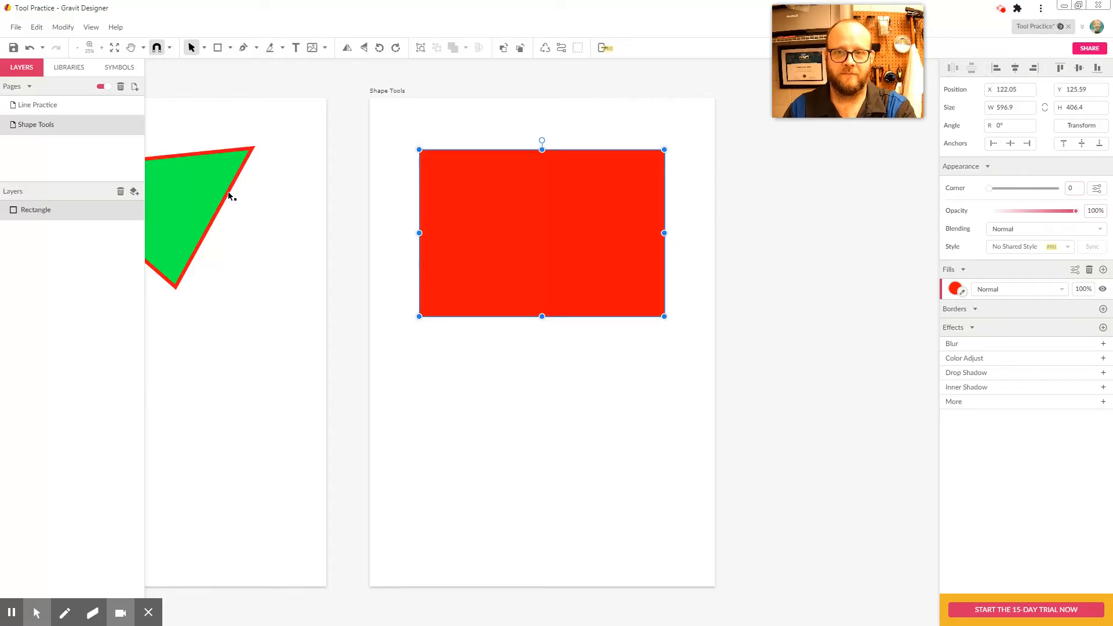
left_click(963, 292)
left_click(263, 238)
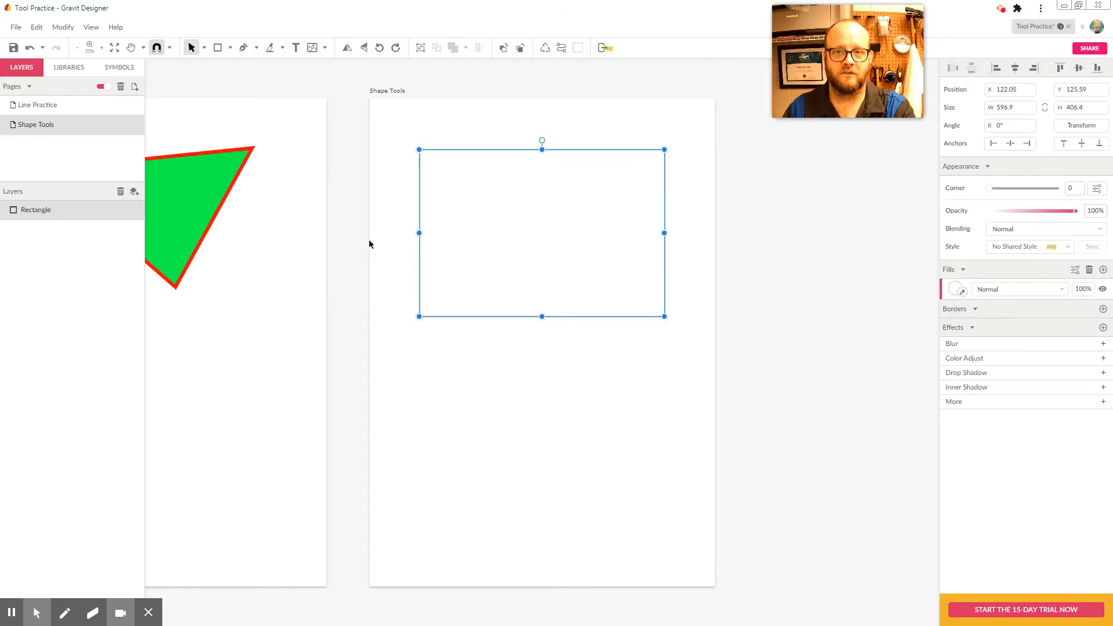
Fill the rectangle with the red sampled from the triangle's outline on the Line Practice page
left_click(962, 292)
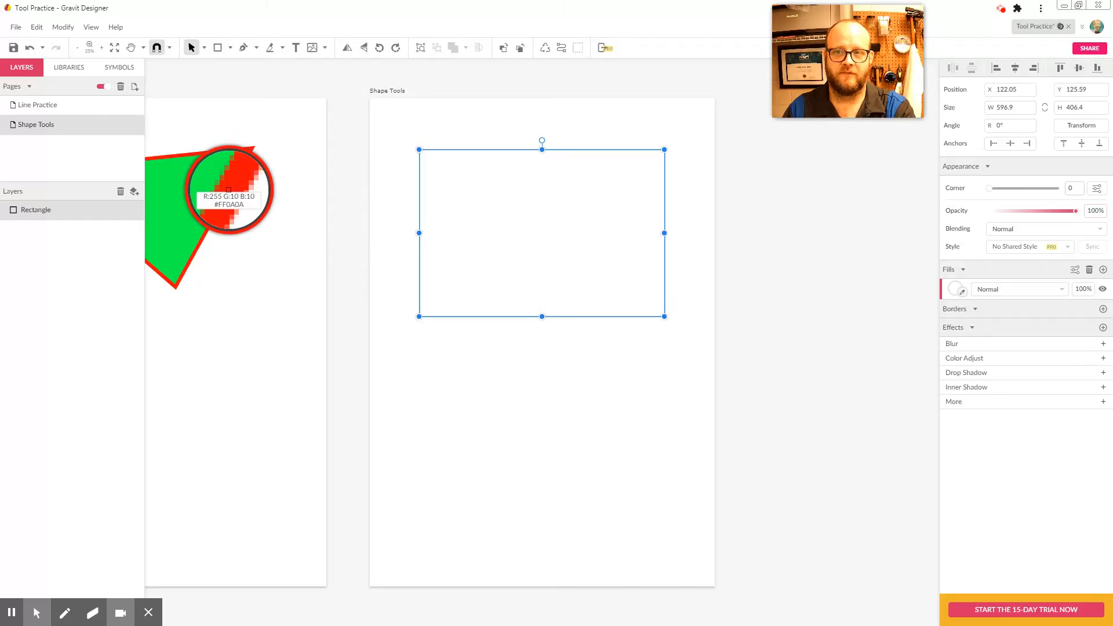
left_click(231, 189)
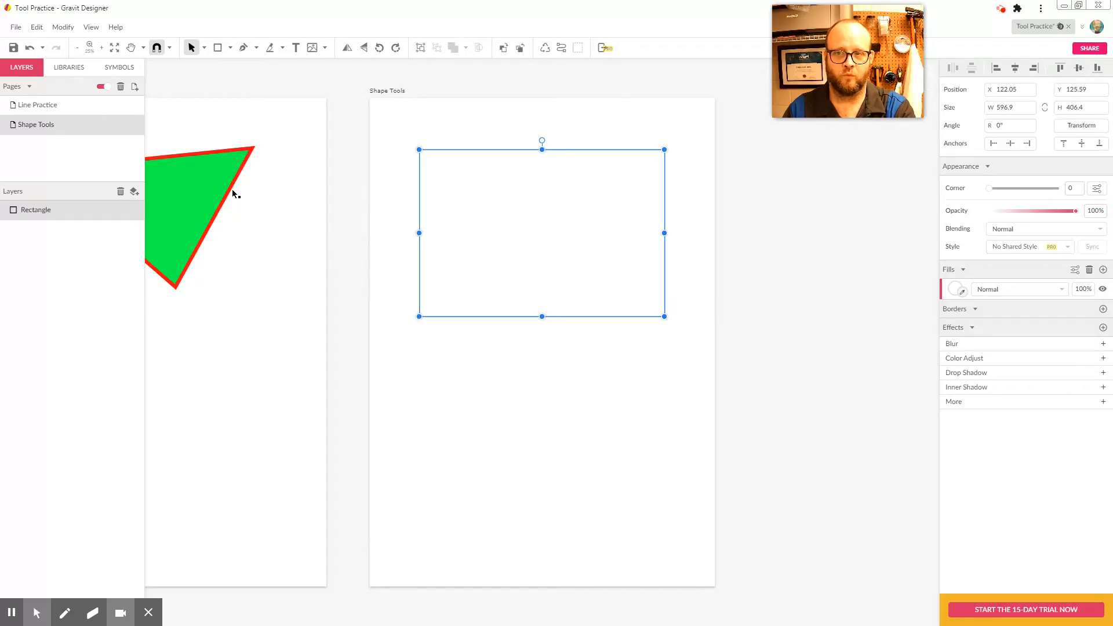
left_click(963, 291)
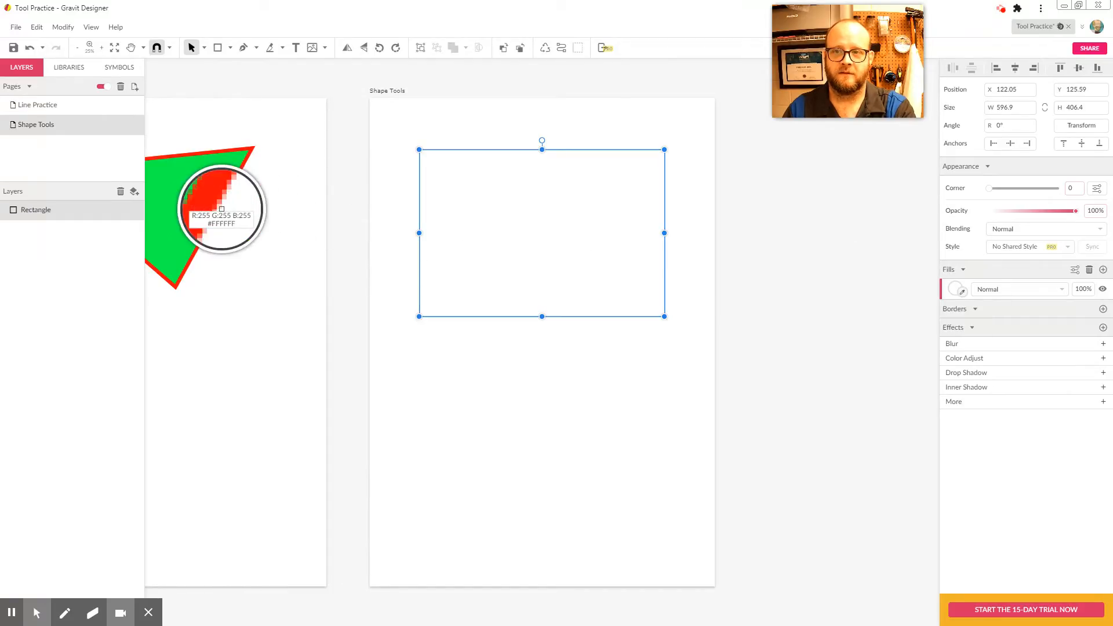
left_click(221, 210)
left_click(961, 291)
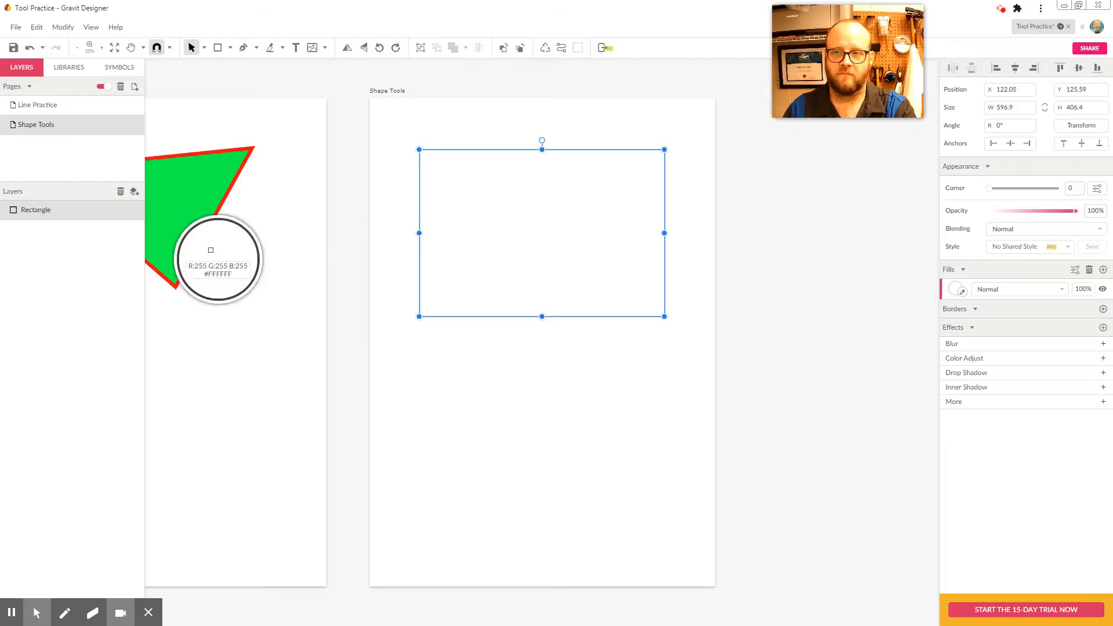
left_click(223, 201)
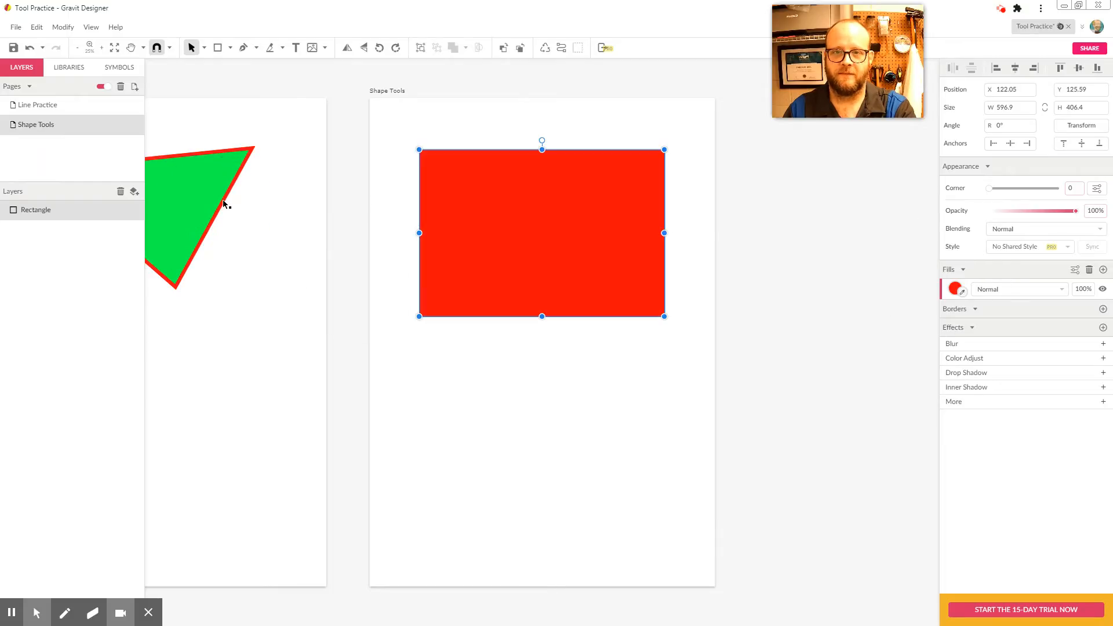
left_click(738, 328)
Add a black border to the rectangle and set its width to 15 pt
left_click(626, 248)
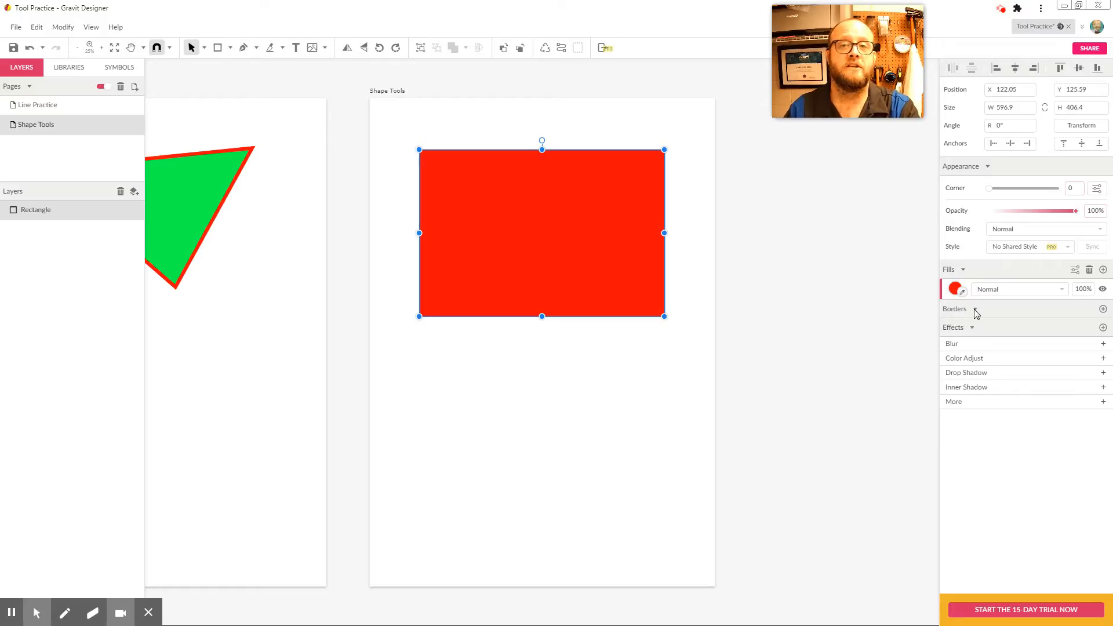
left_click(1101, 310)
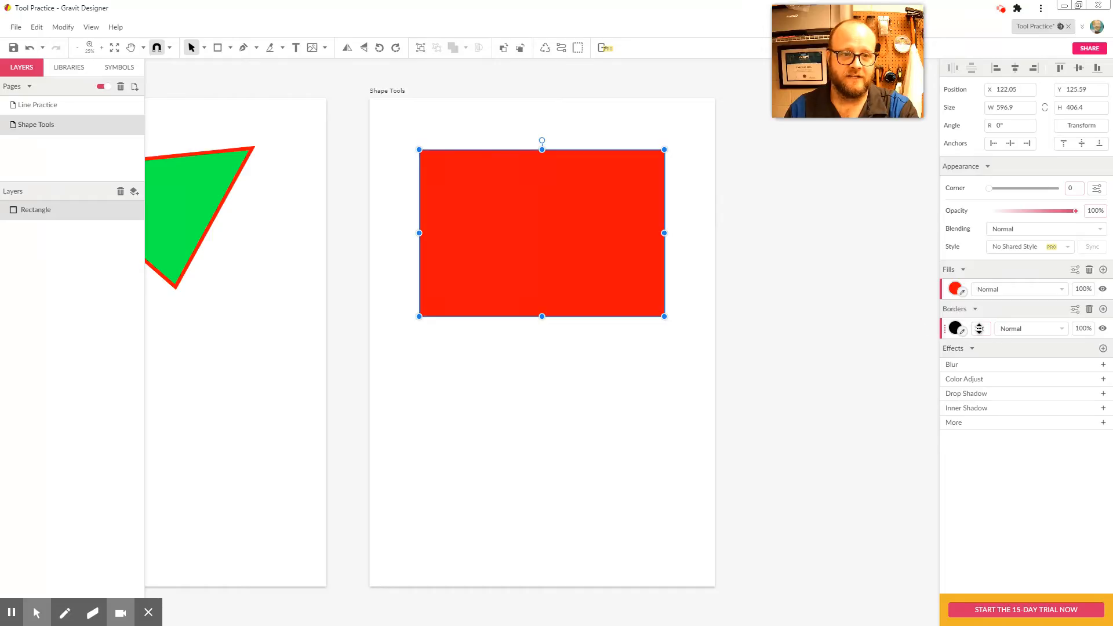
left_click(979, 328)
type("15")
key("Return")
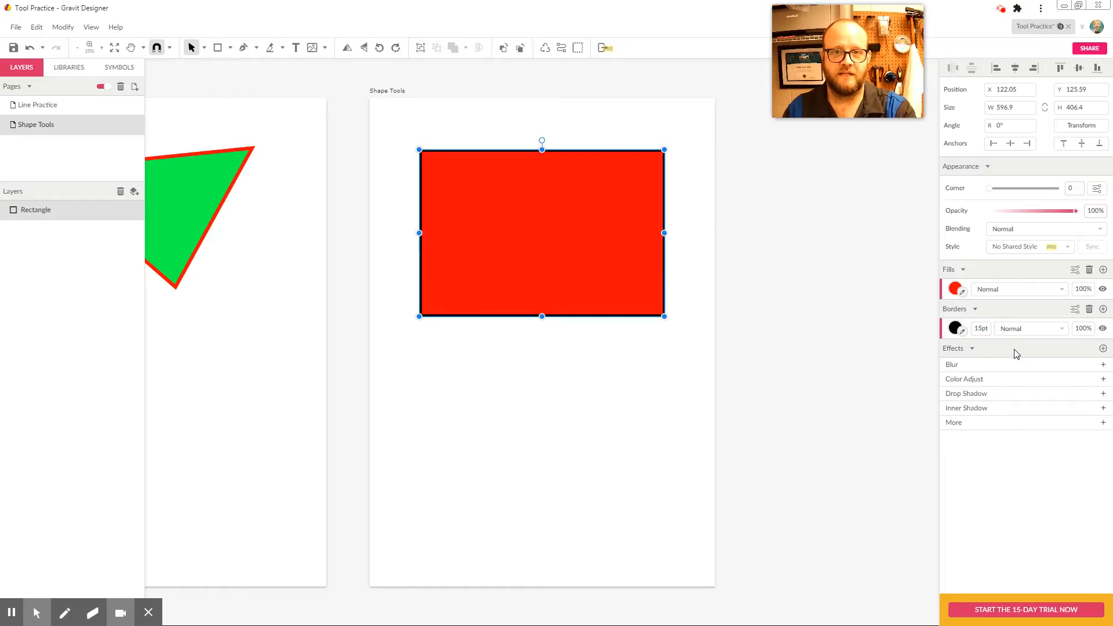
left_click(782, 263)
Increase the rectangle's border width to 30 pt
left_click(532, 152)
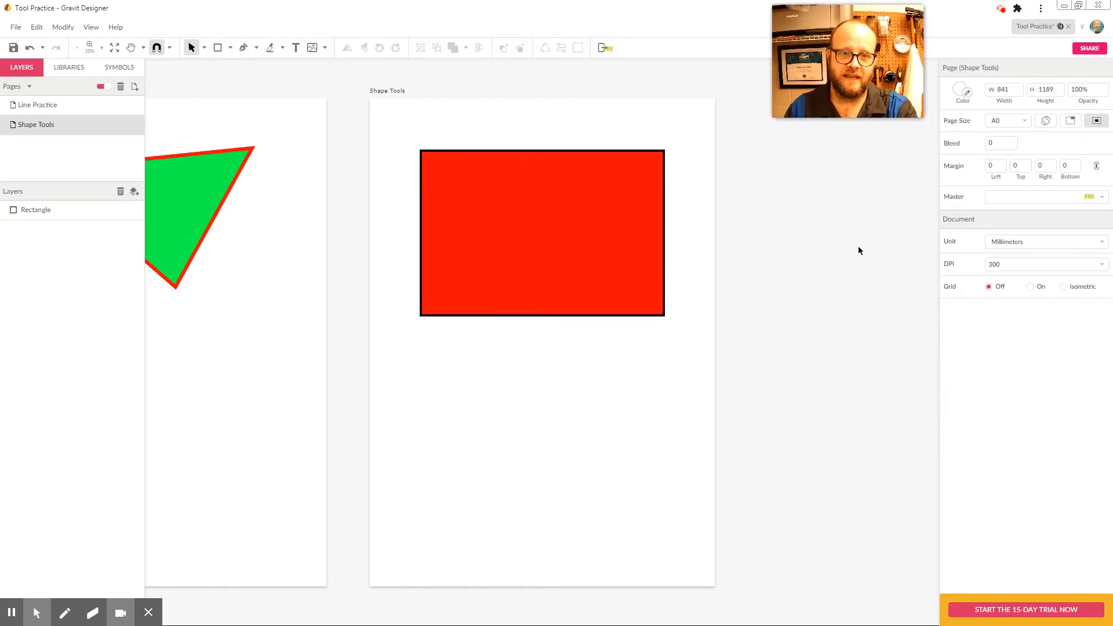
left_click(980, 328)
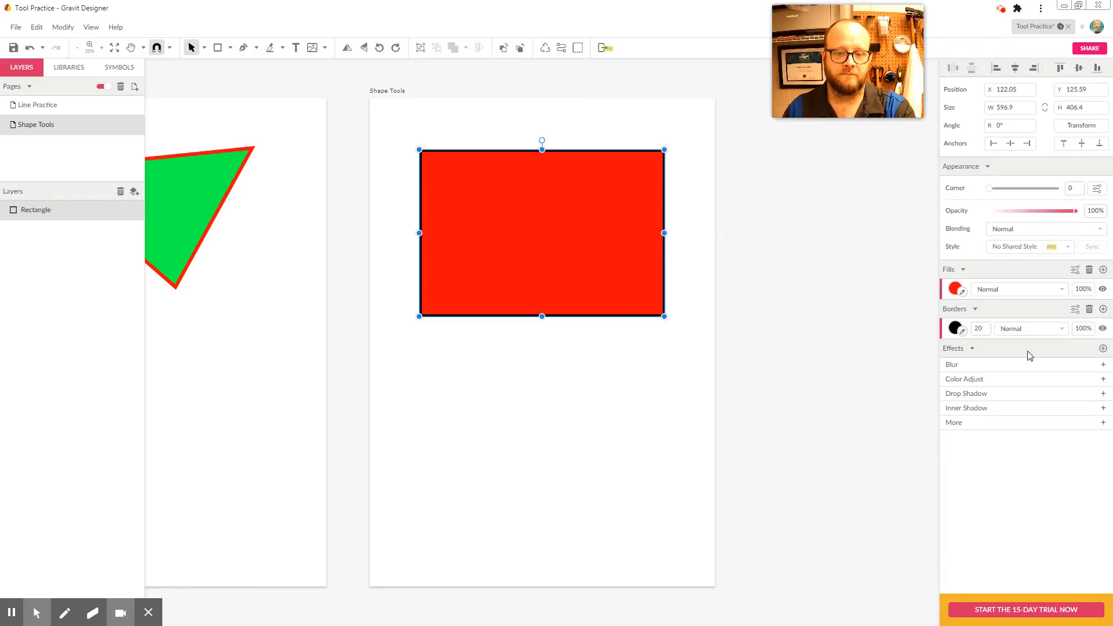
type("30")
key("Return")
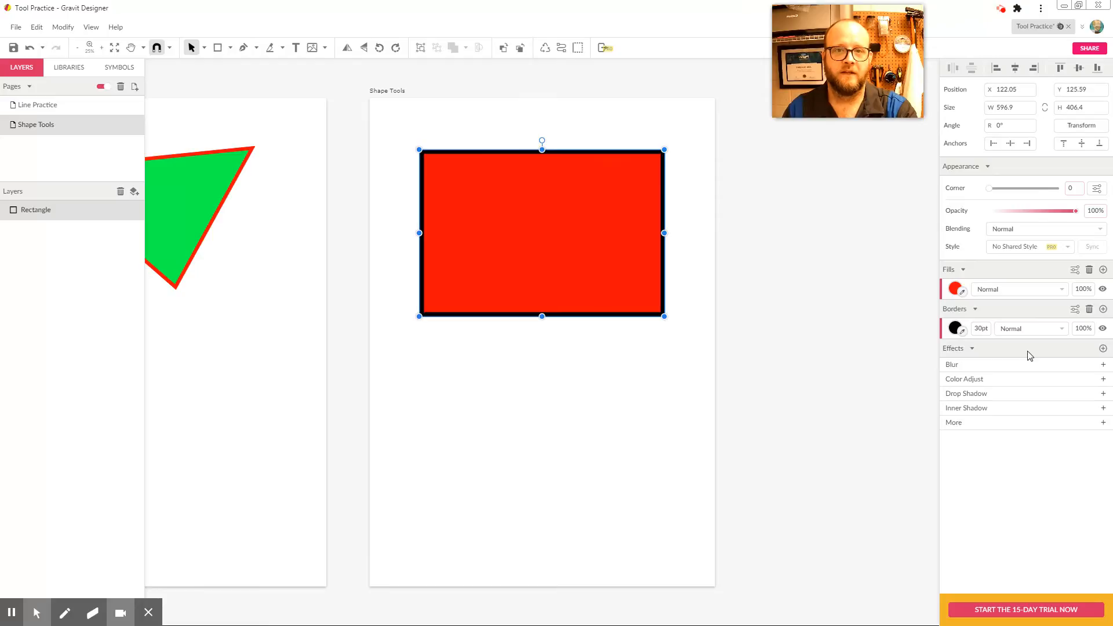
left_click(813, 329)
Try the two non-miter join styles in turn on the corners of the rectangle's border
key("z")
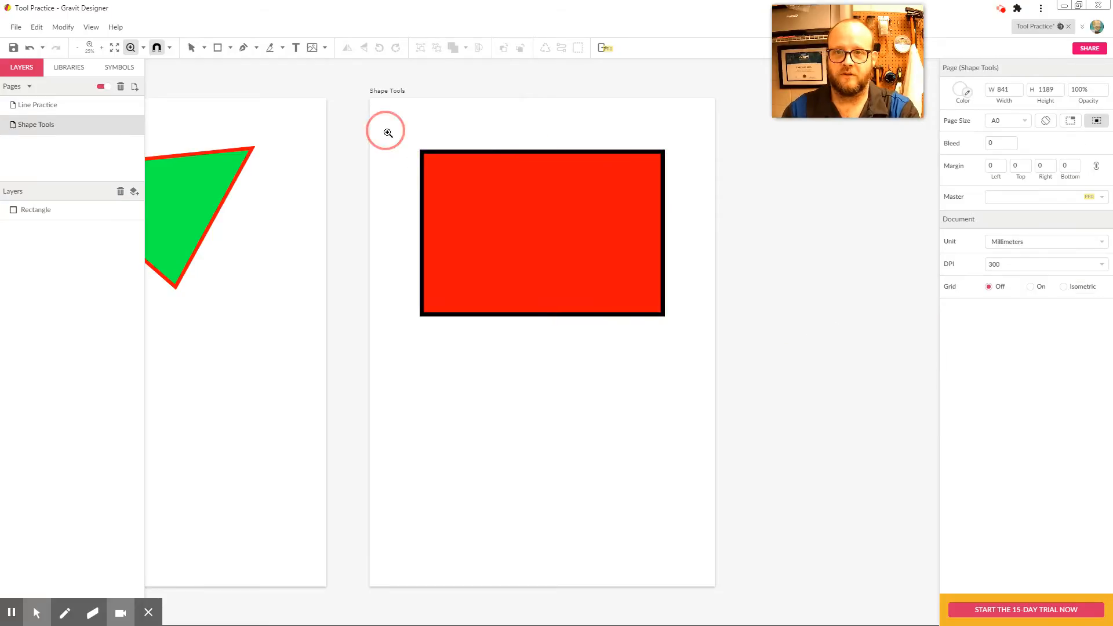
left_click_drag(384, 129, 708, 349)
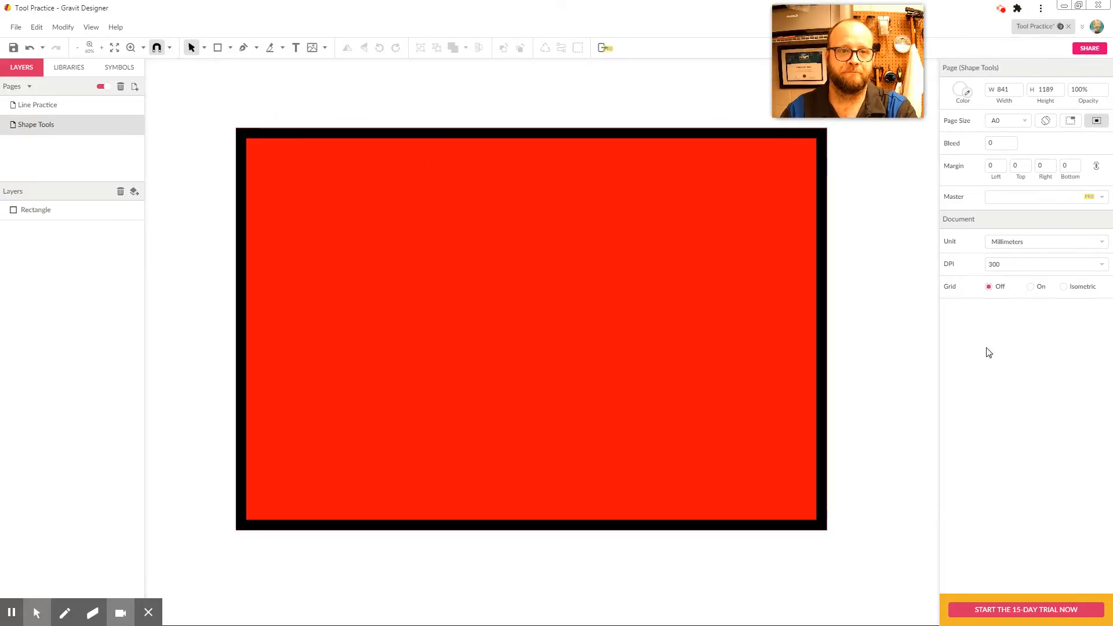
left_click(514, 263)
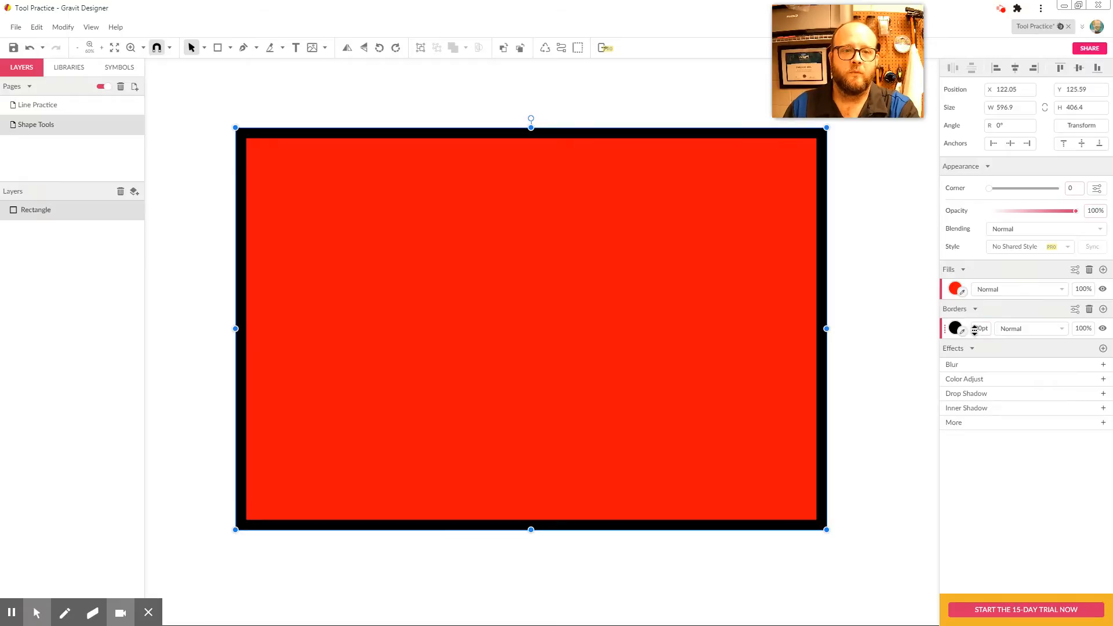
left_click(1075, 310)
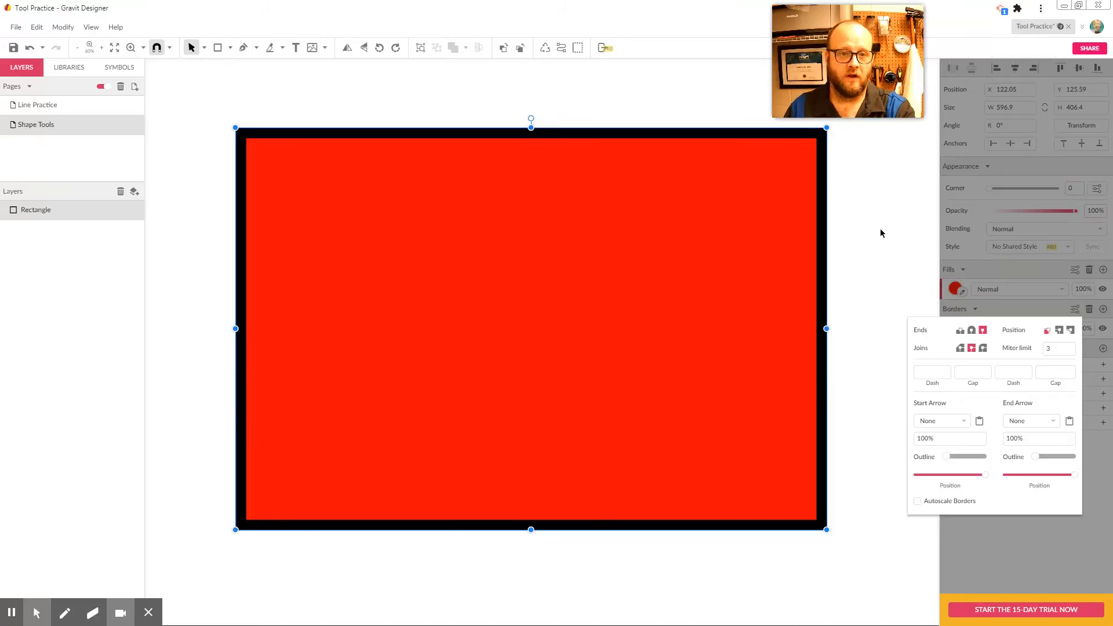
left_click(836, 159)
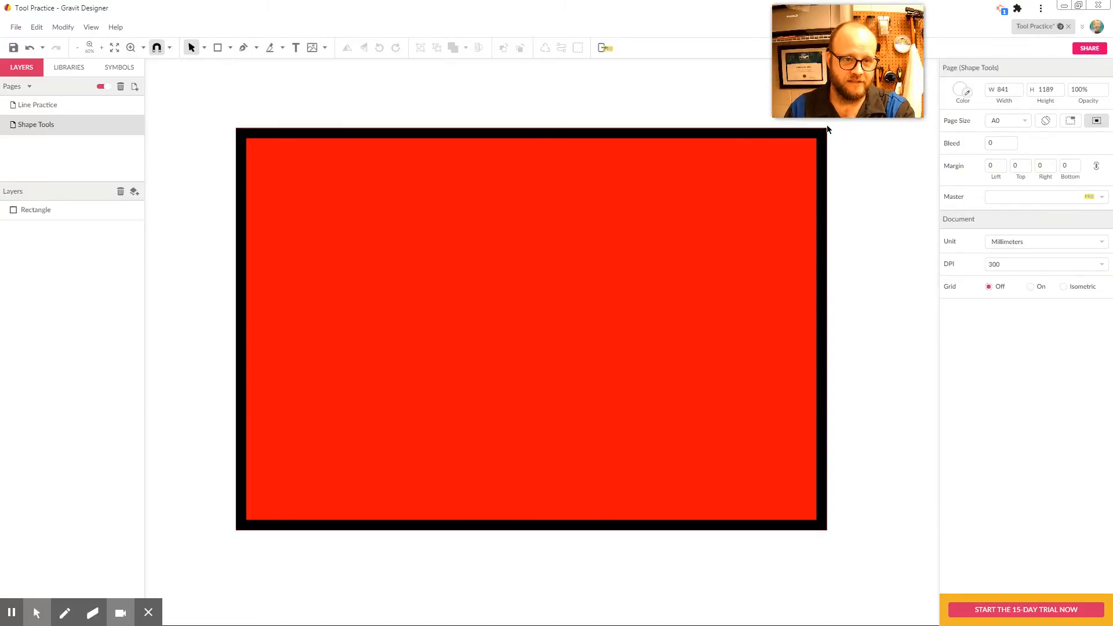
left_click(743, 213)
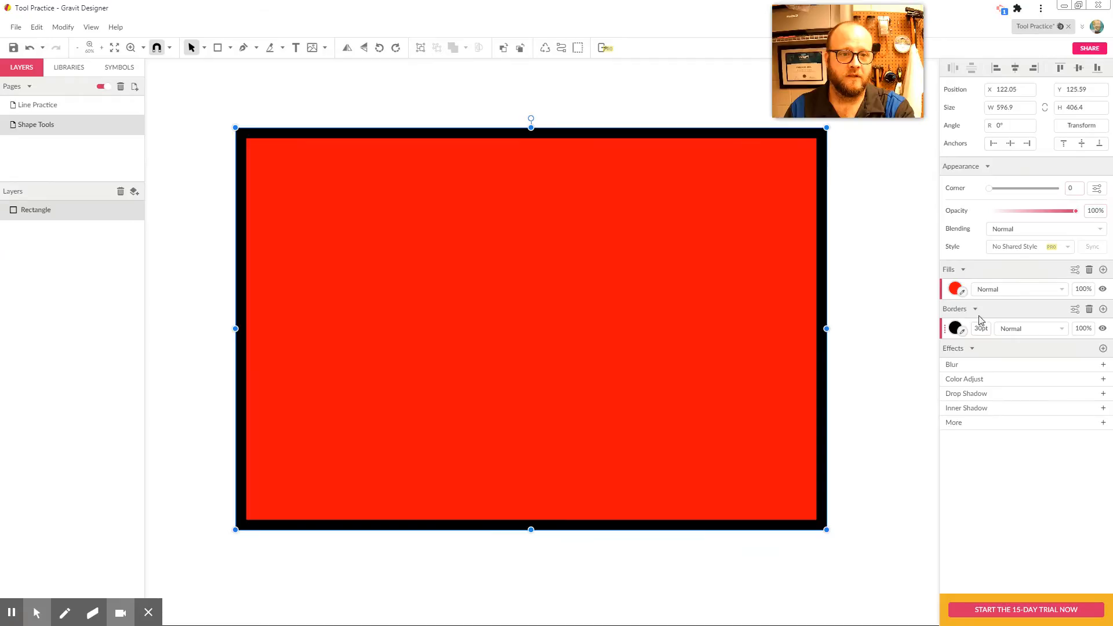
left_click(1073, 312)
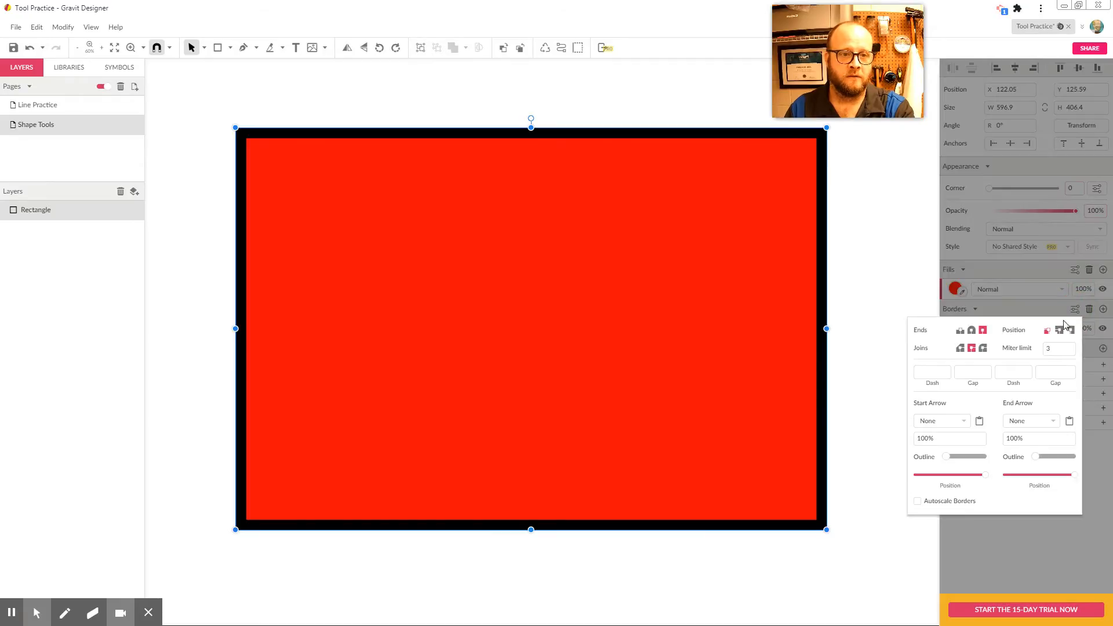
left_click(960, 348)
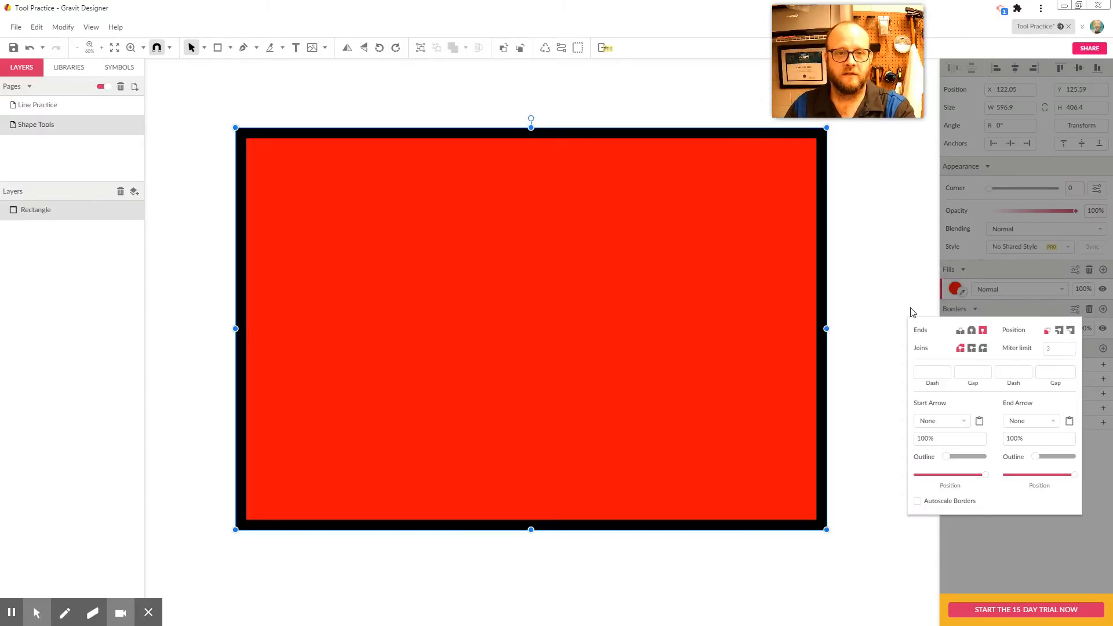
left_click(875, 218)
left_click(846, 135)
left_click(817, 148)
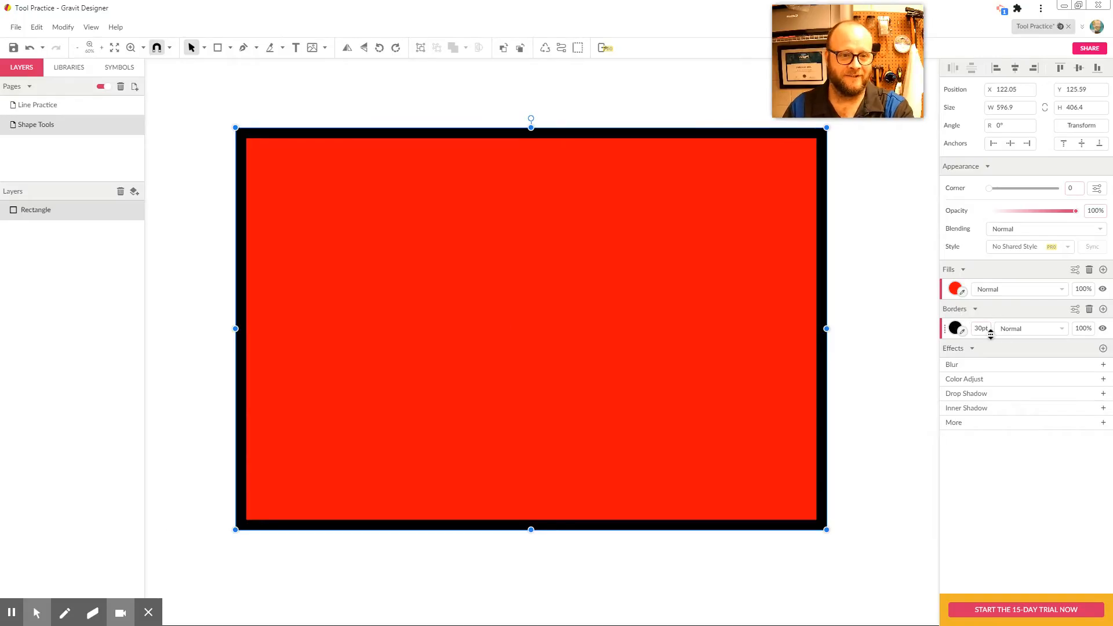
left_click(1074, 310)
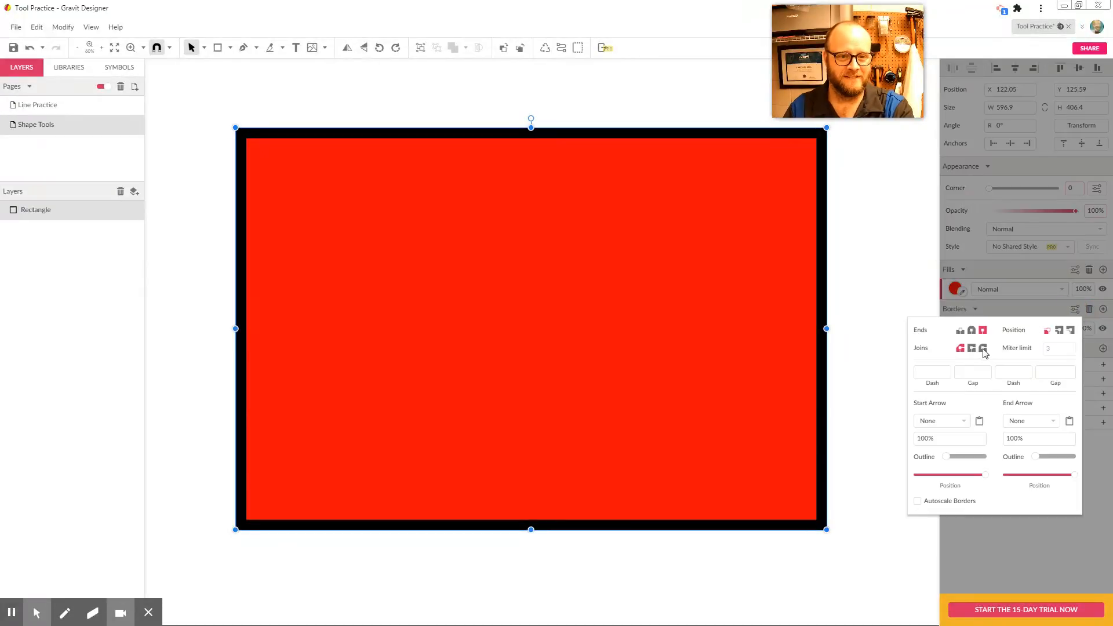
left_click(899, 217)
Switch the border's joins back to miter and set its first dash and gap values to 50 each
left_click_drag(855, 127, 776, 200)
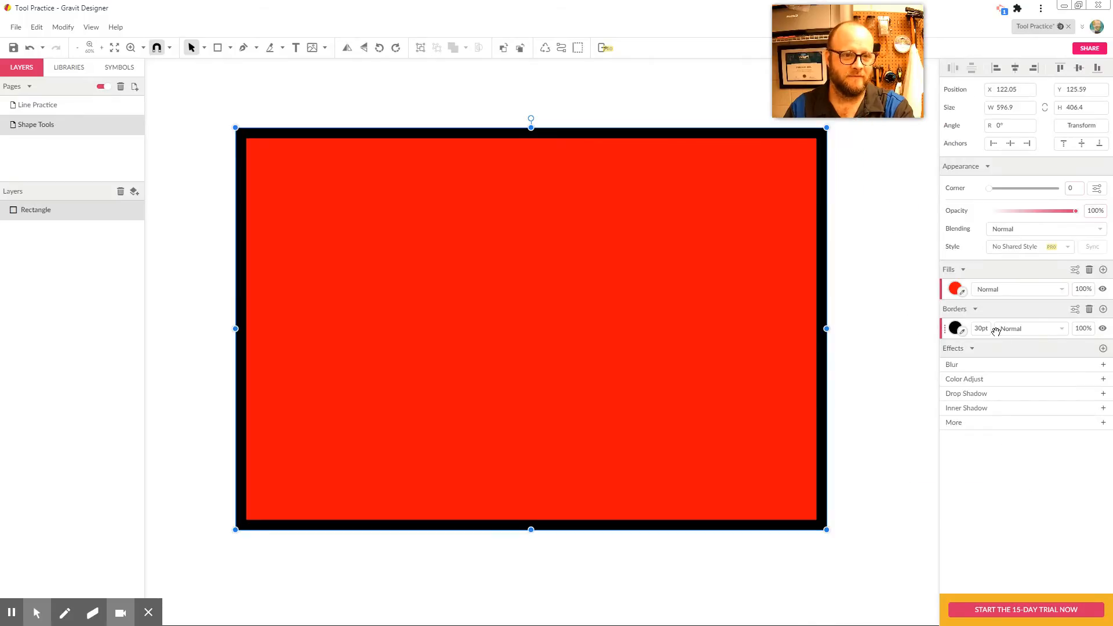
left_click(1075, 311)
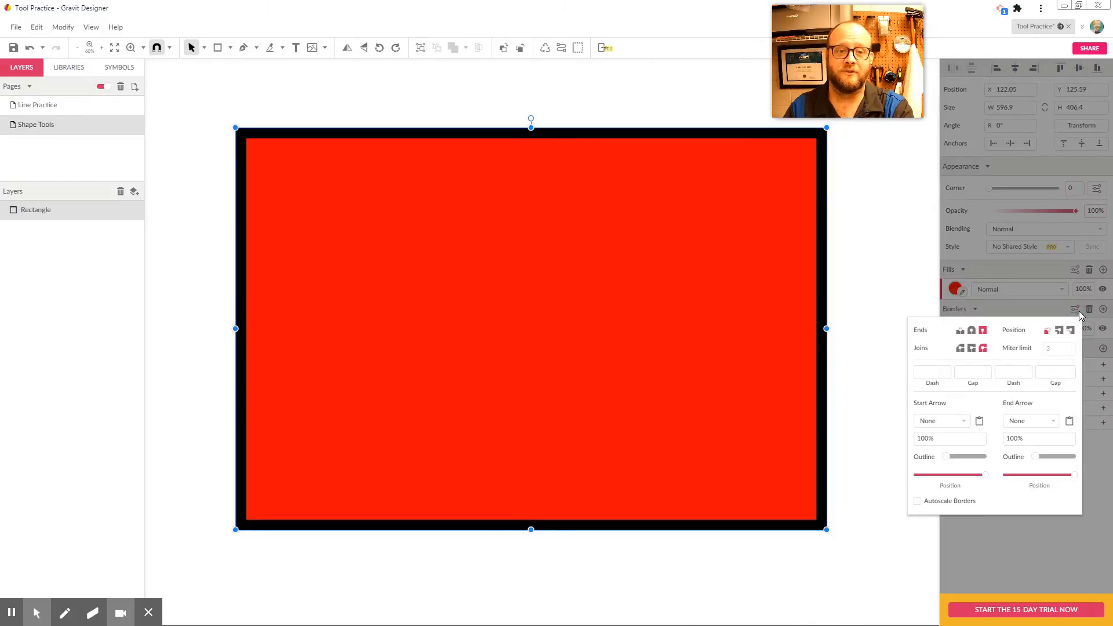
left_click(971, 348)
left_click(927, 371)
type("50")
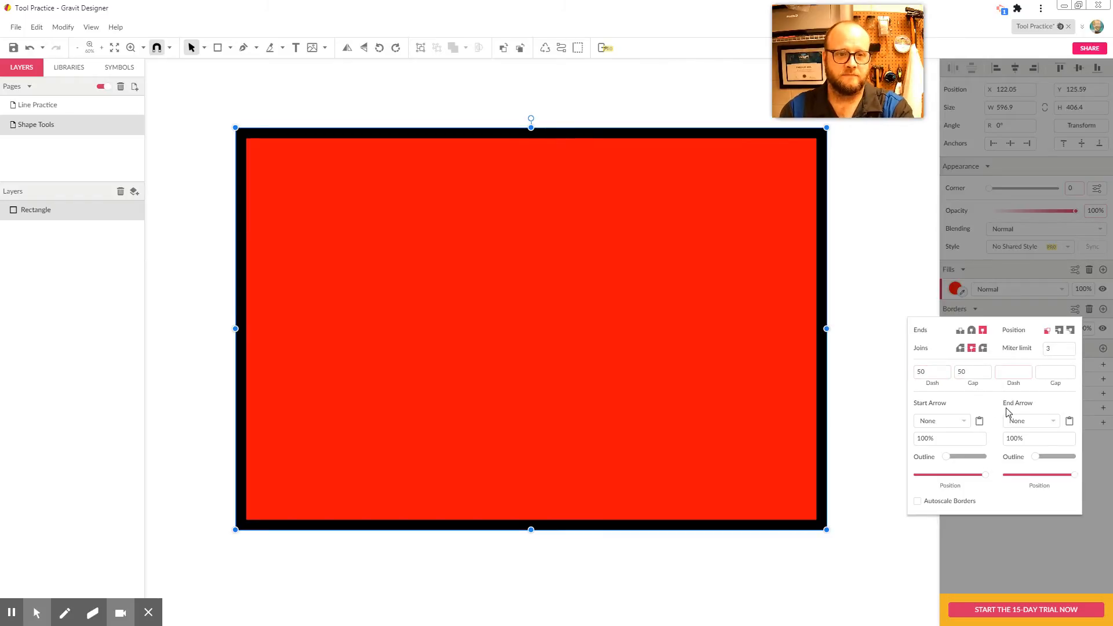
left_click(863, 250)
Enable Autoscale Borders in the rectangle's advanced border settings
left_click(791, 261)
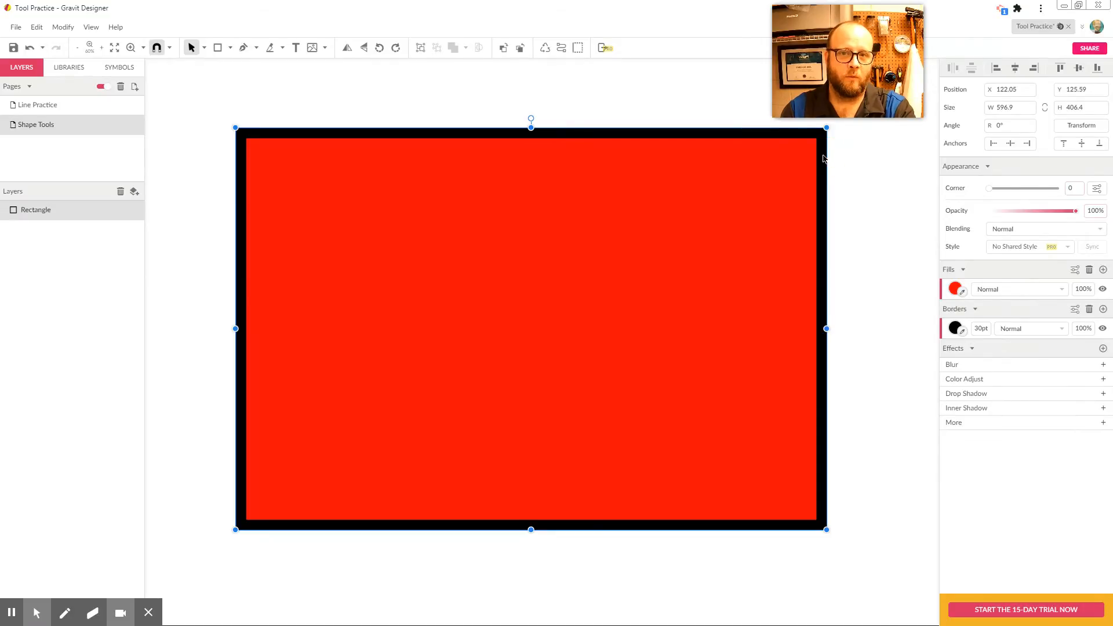
left_click(1074, 309)
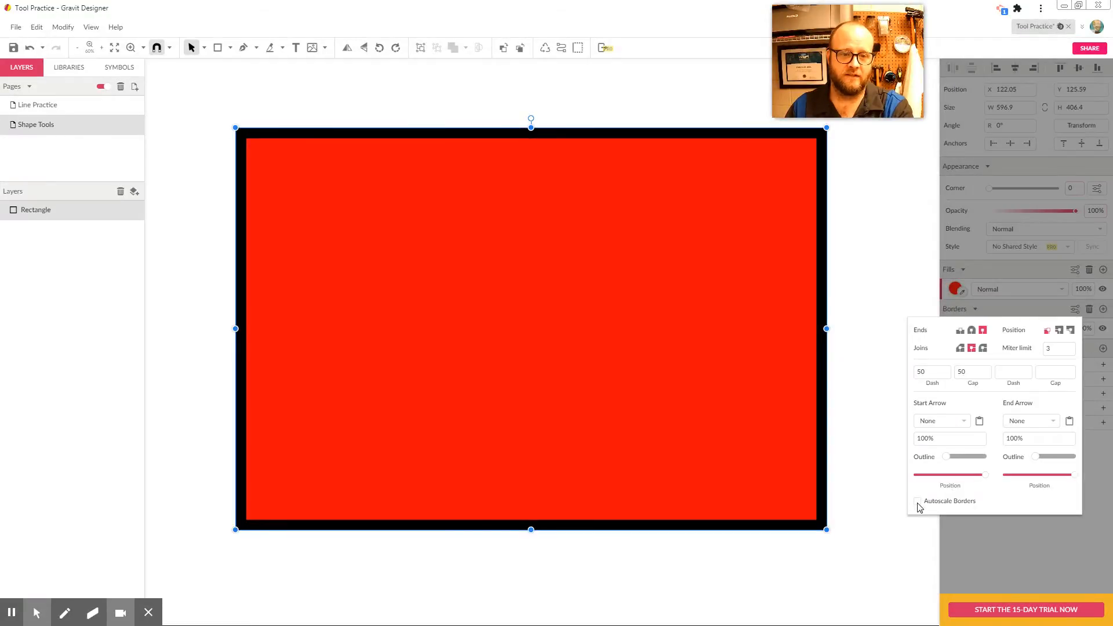
left_click(918, 504)
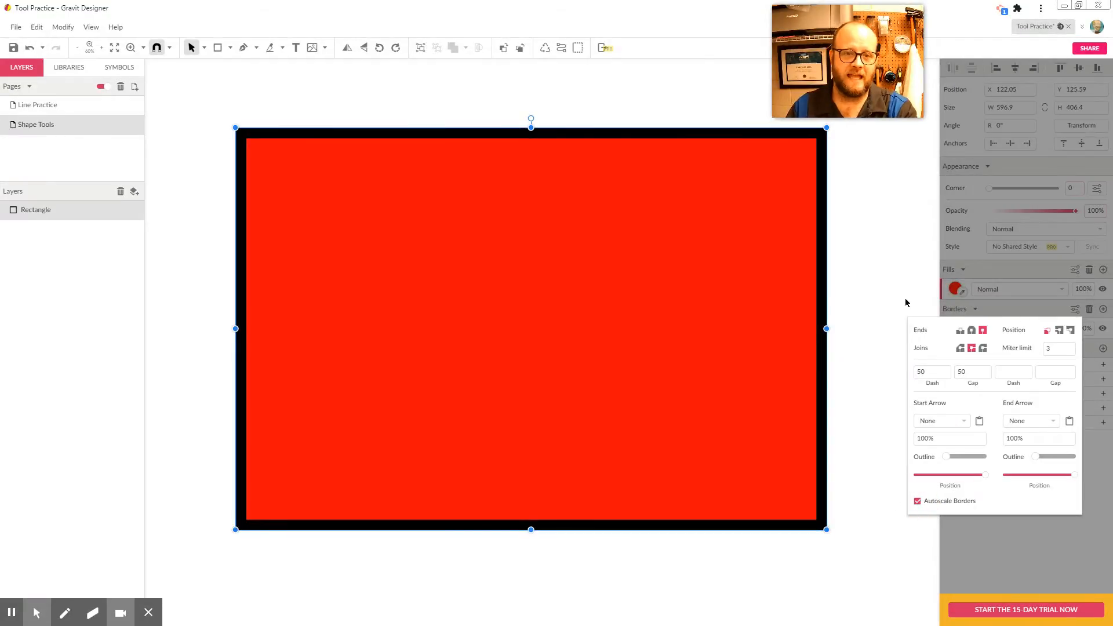
left_click(888, 288)
Test border scaling by enlarging the rectangle, shrinking it to about 88 × 69 mm, and resizing it to about 641 × 515 mm
key("ctrl+minus")
key("ctrl+minus")
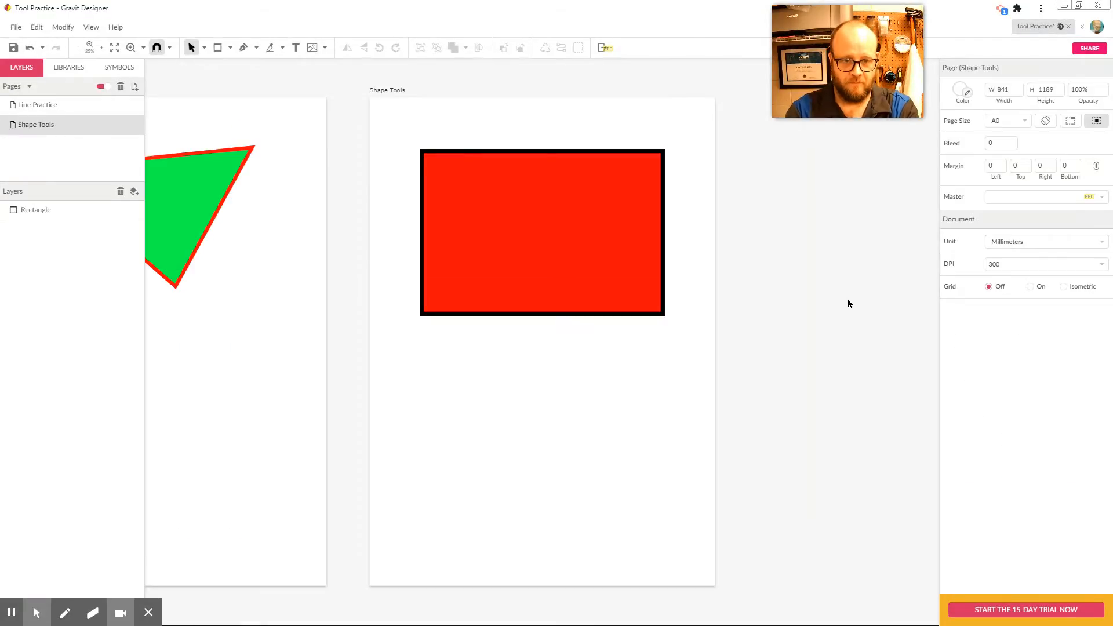
left_click(612, 259)
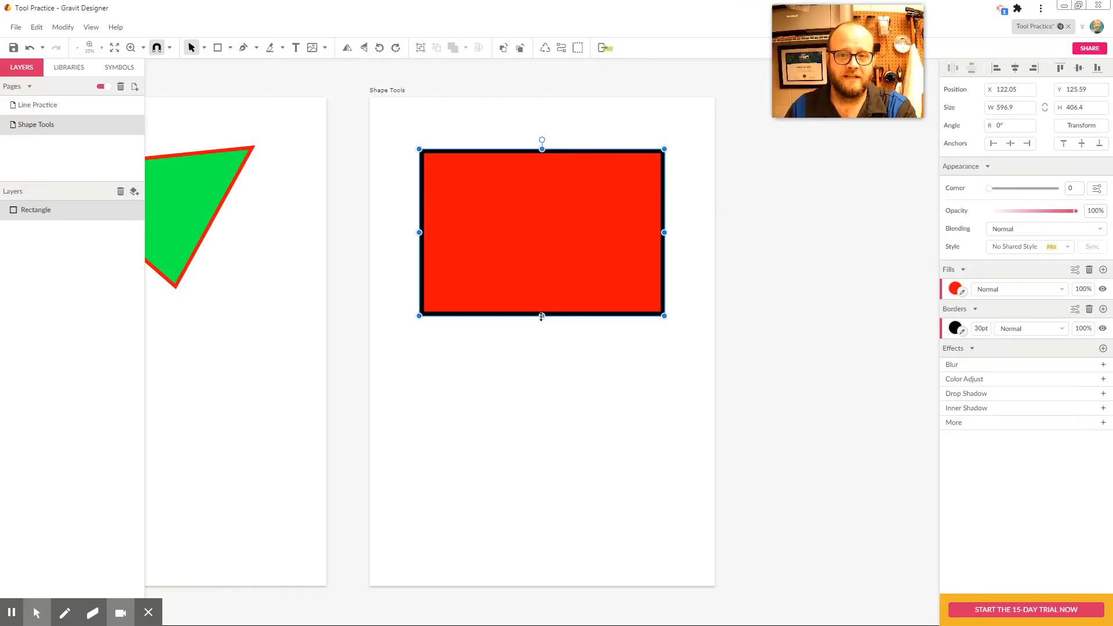
left_click_drag(662, 315, 868, 540)
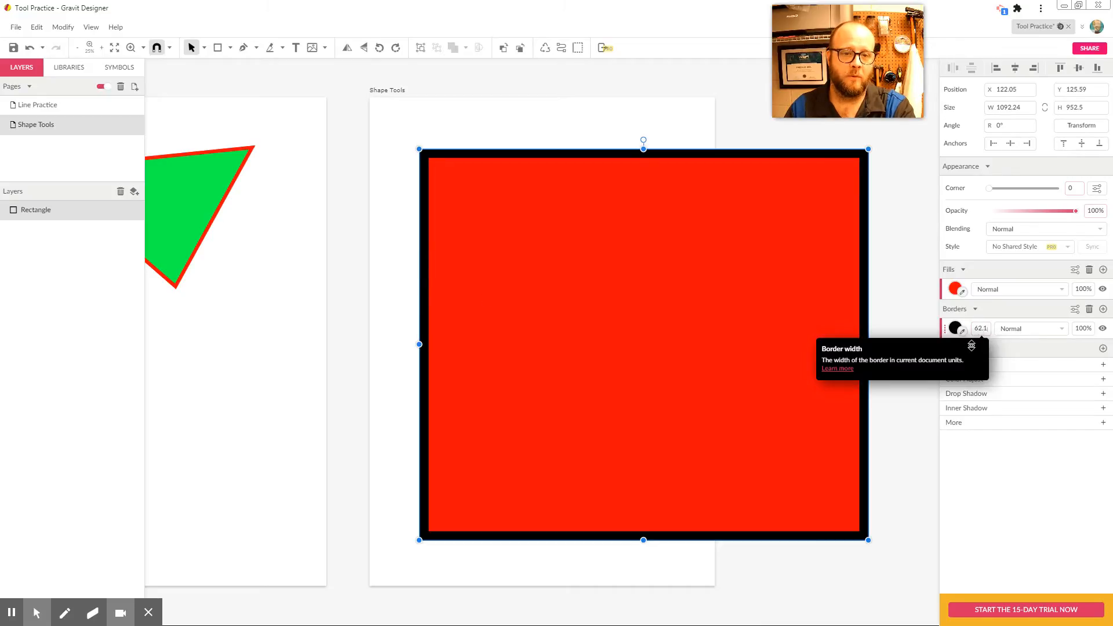
left_click_drag(868, 540, 456, 177)
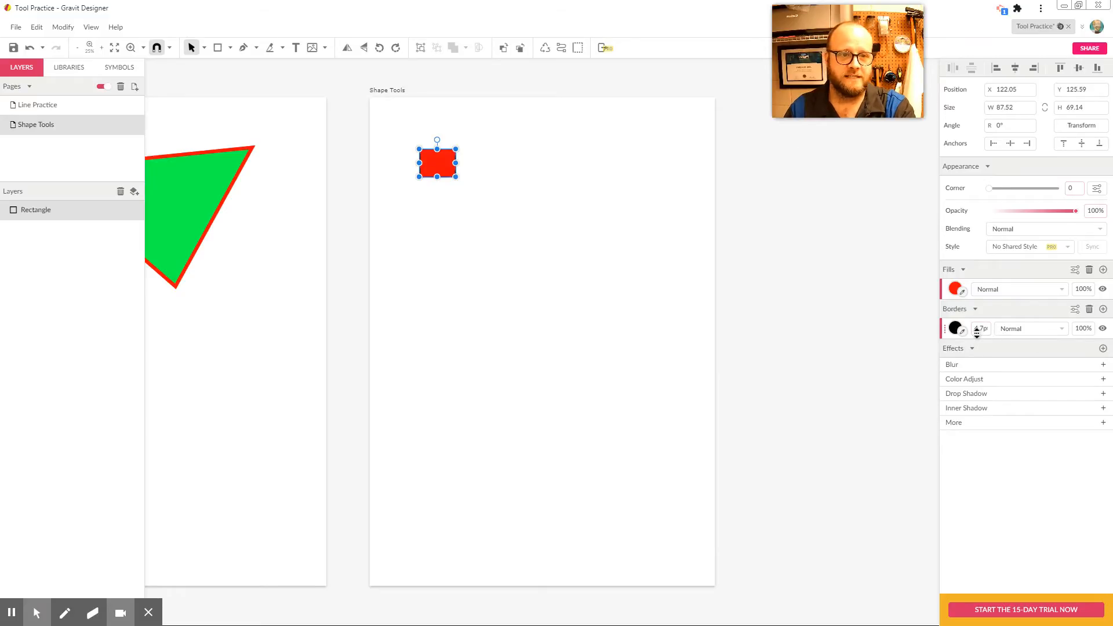
left_click_drag(454, 179, 682, 360)
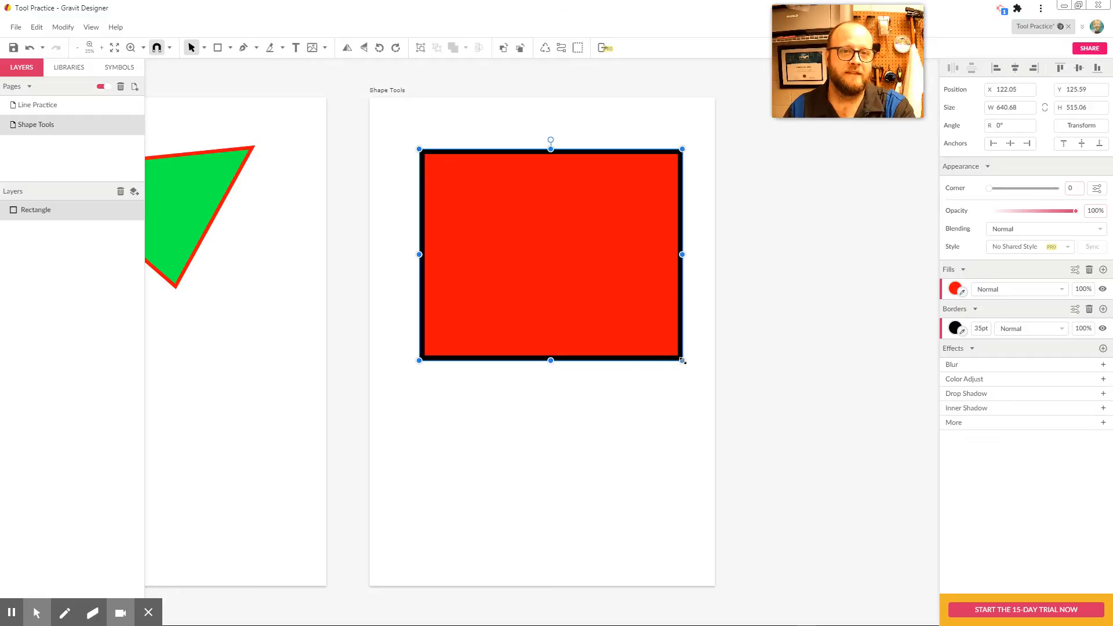
Review the rectangle's advanced border settings and reselect the rectangle for a closer view
left_click(1074, 309)
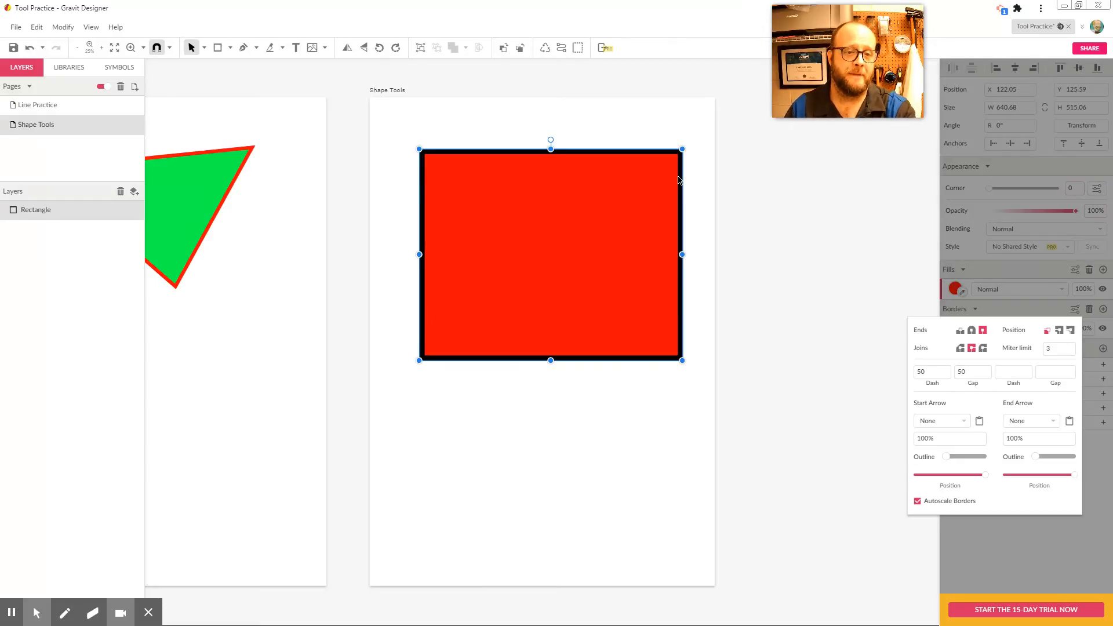
left_click(740, 230)
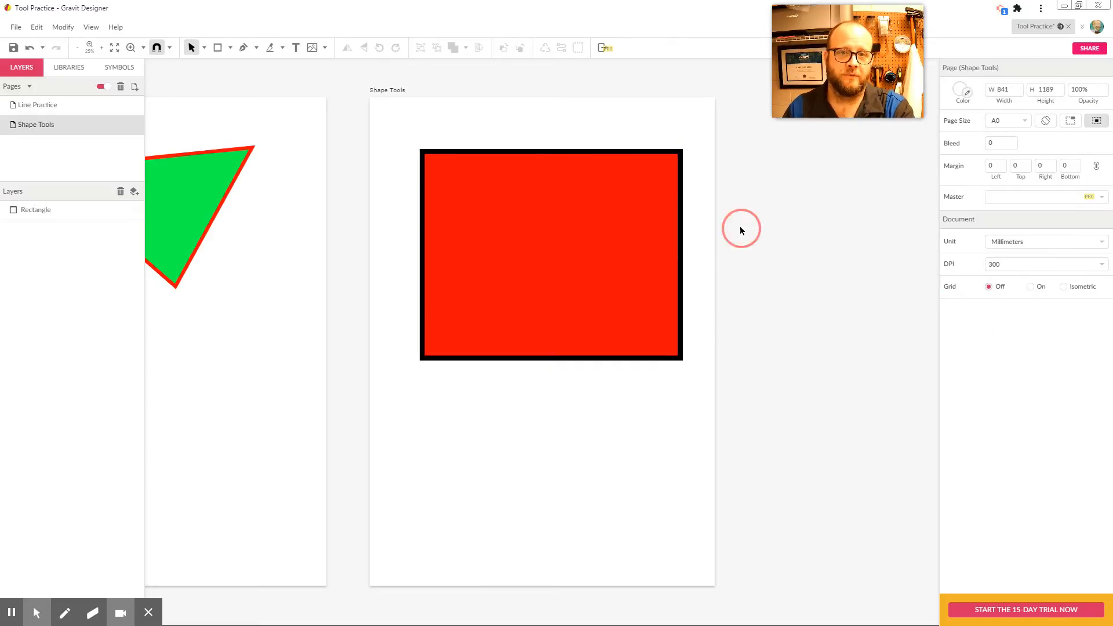
key("z")
left_click_drag(717, 135, 377, 383)
left_click(708, 224)
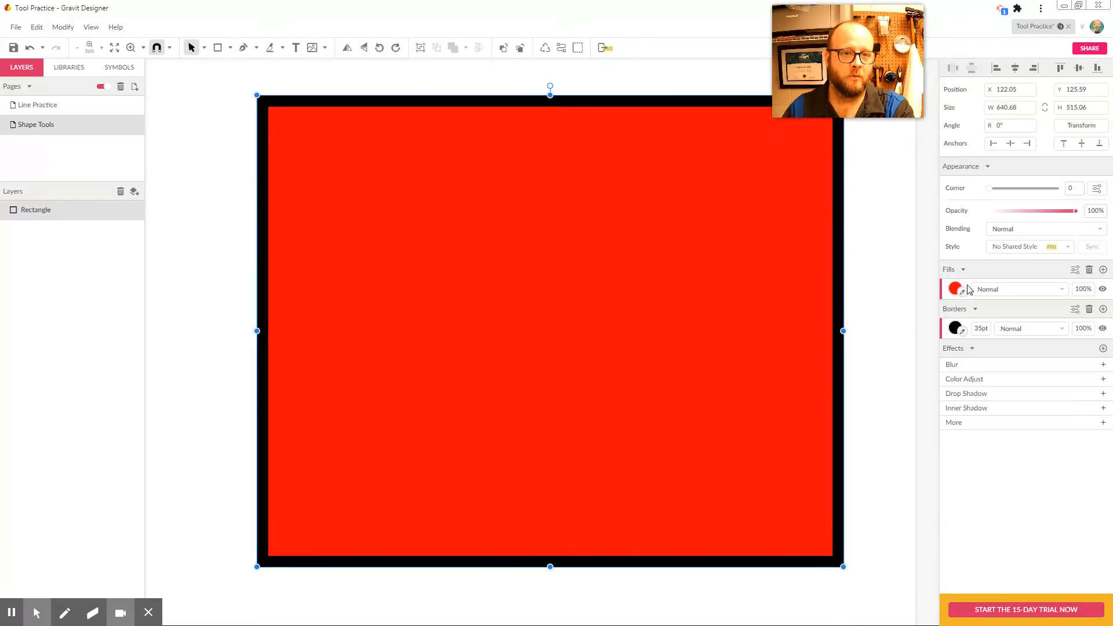
Set the rectangle's border position to center and its joins to bevel in the advanced border settings
left_click(1073, 310)
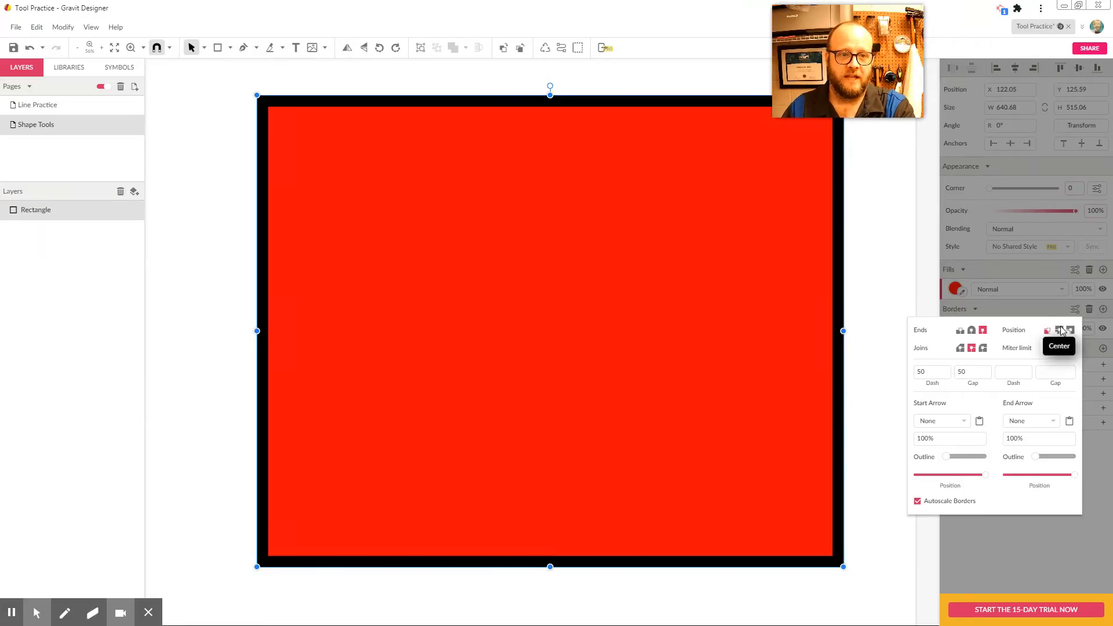
left_click(1060, 330)
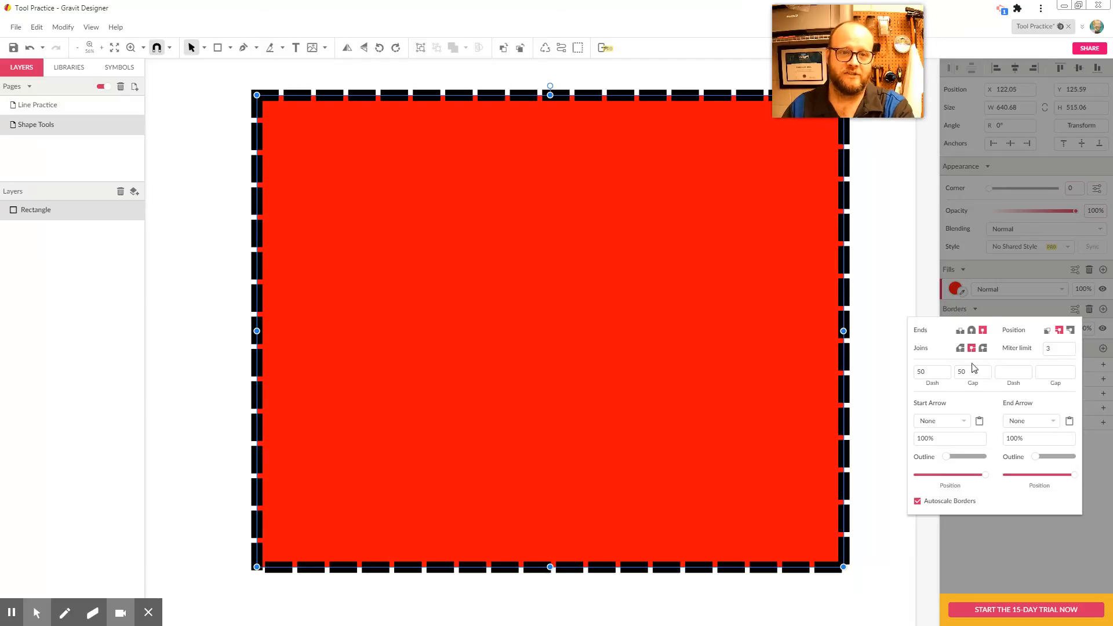
left_click(962, 348)
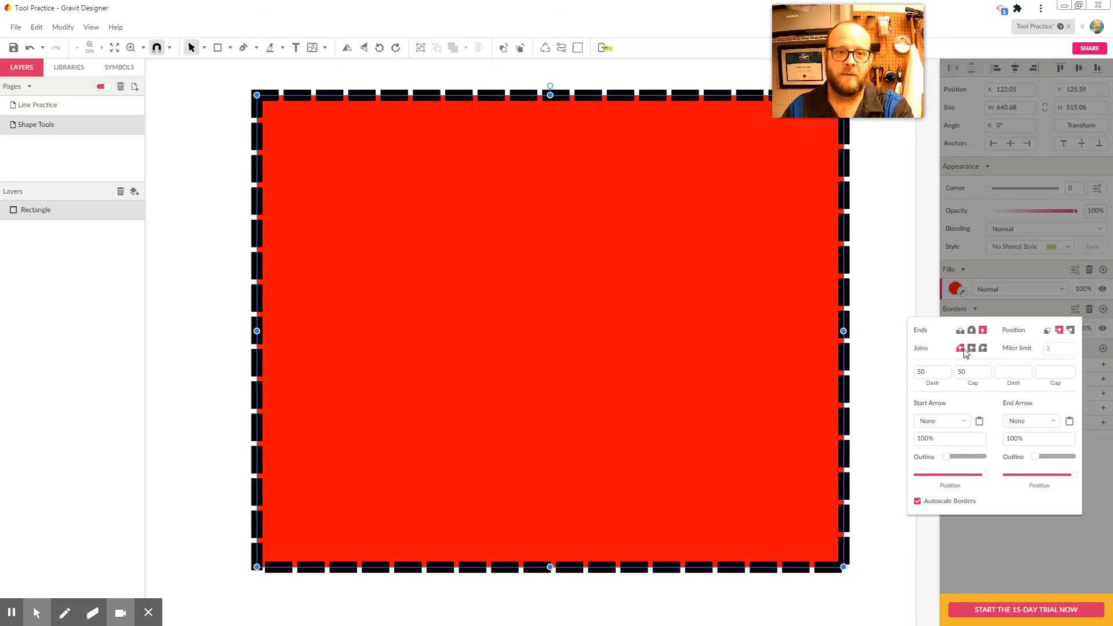
Remove the border's dash pattern by setting the first gap and dash values to 0
left_click_drag(966, 373, 952, 374)
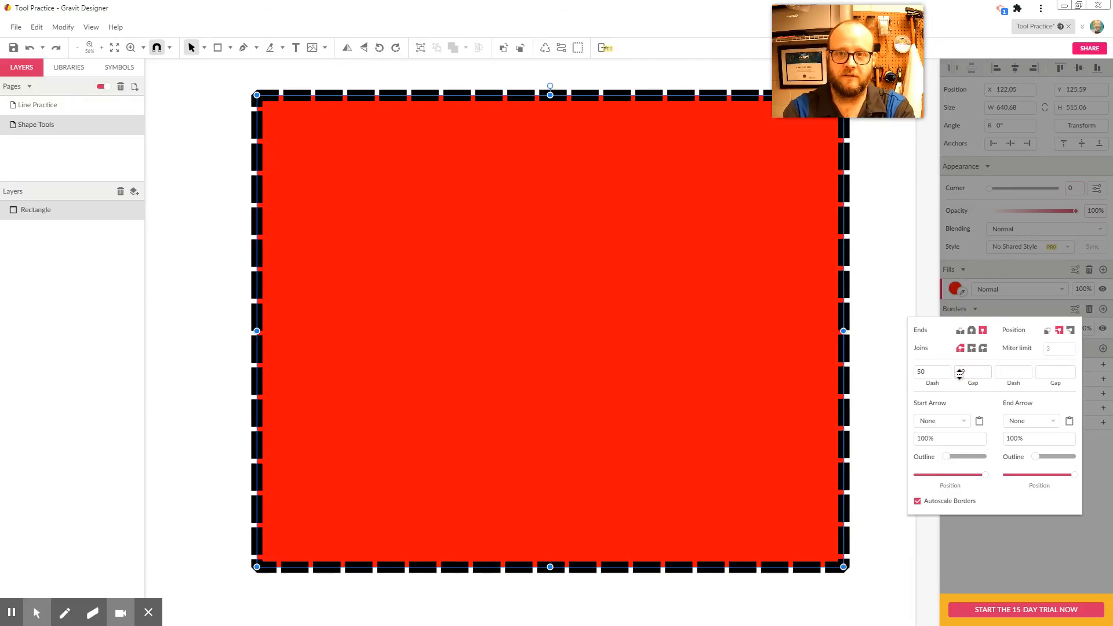
key("Delete")
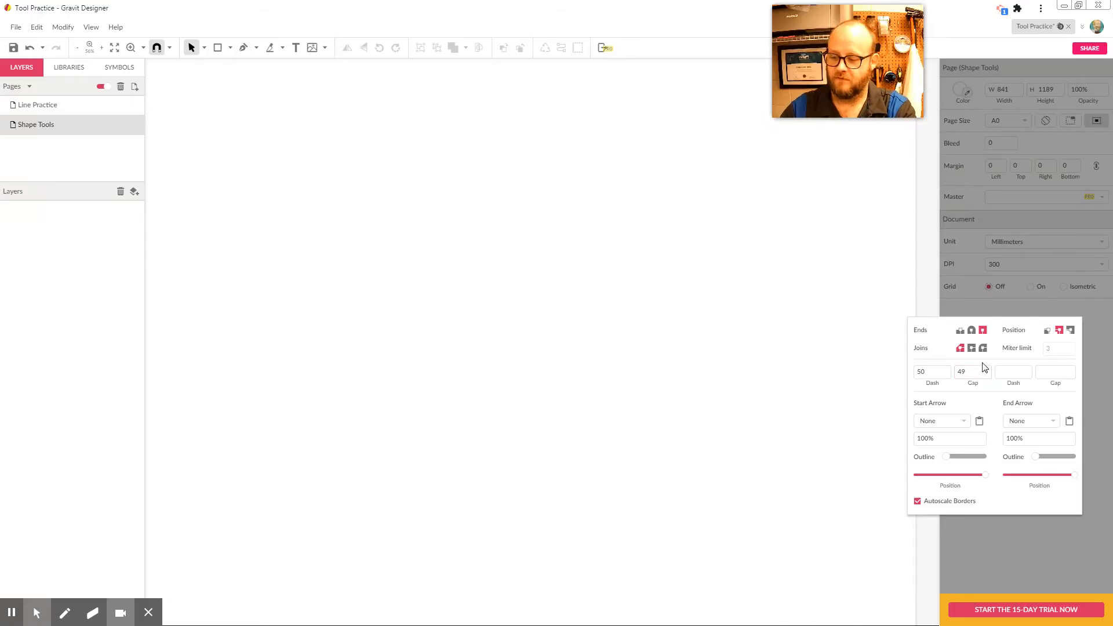
key("ctrl+z")
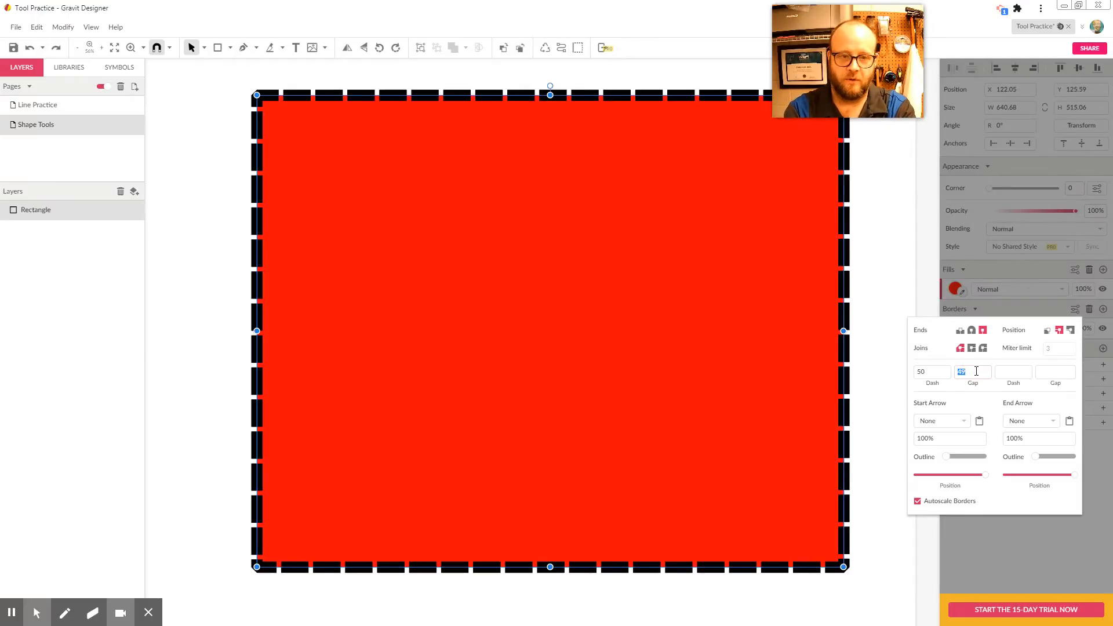
left_click(938, 375)
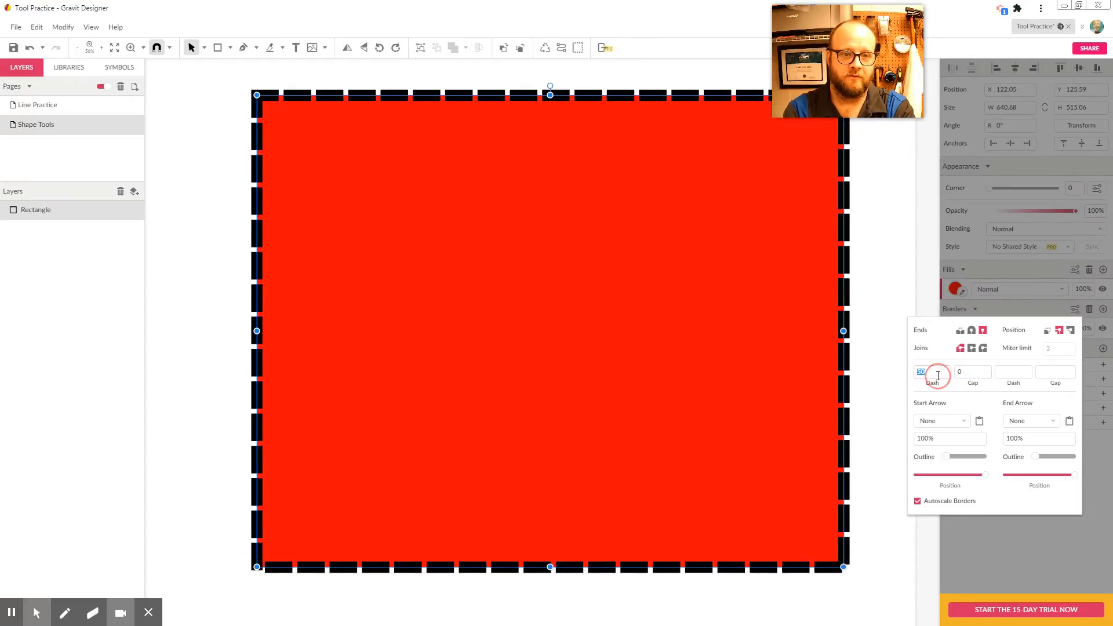
left_click(810, 364)
left_click(232, 128)
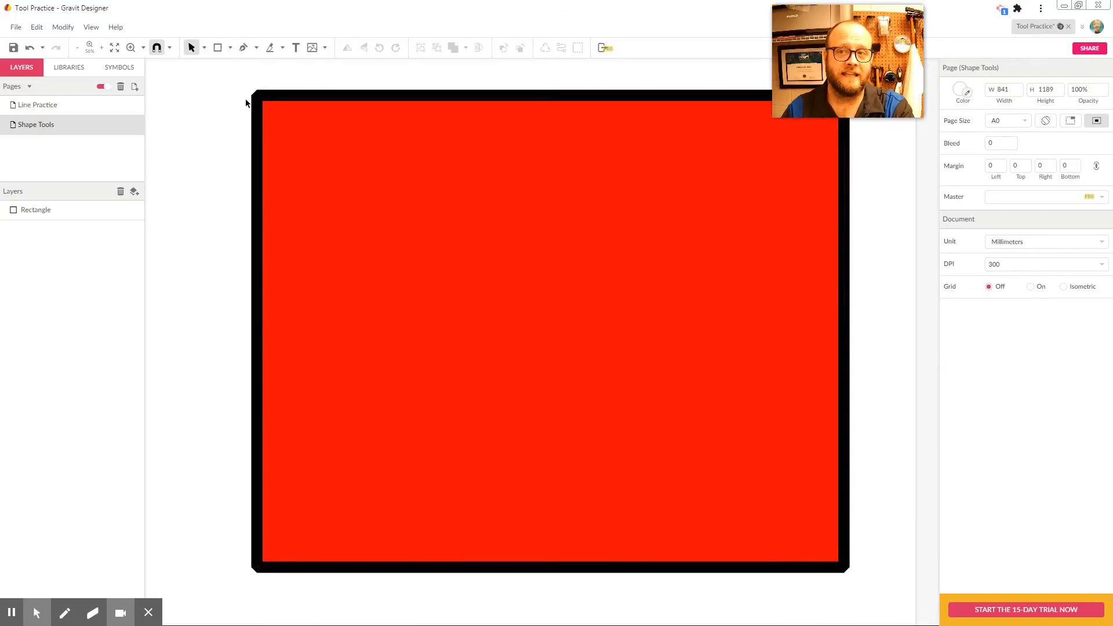
Switch the rectangle's border joins to round, giving the frame rounded outer corners
left_click(502, 191)
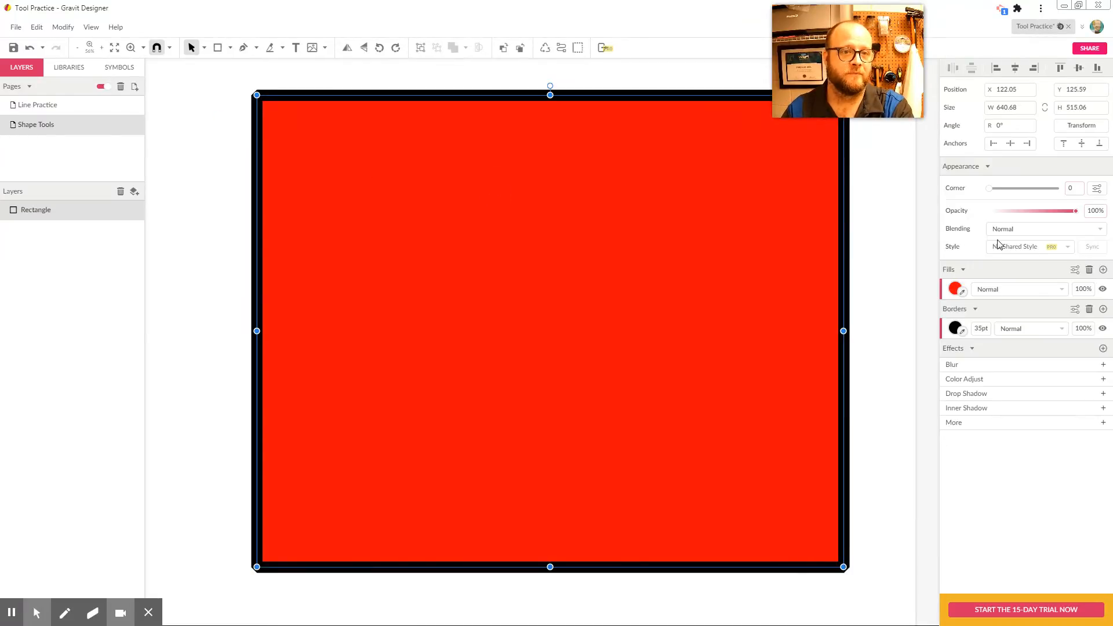
left_click(1075, 311)
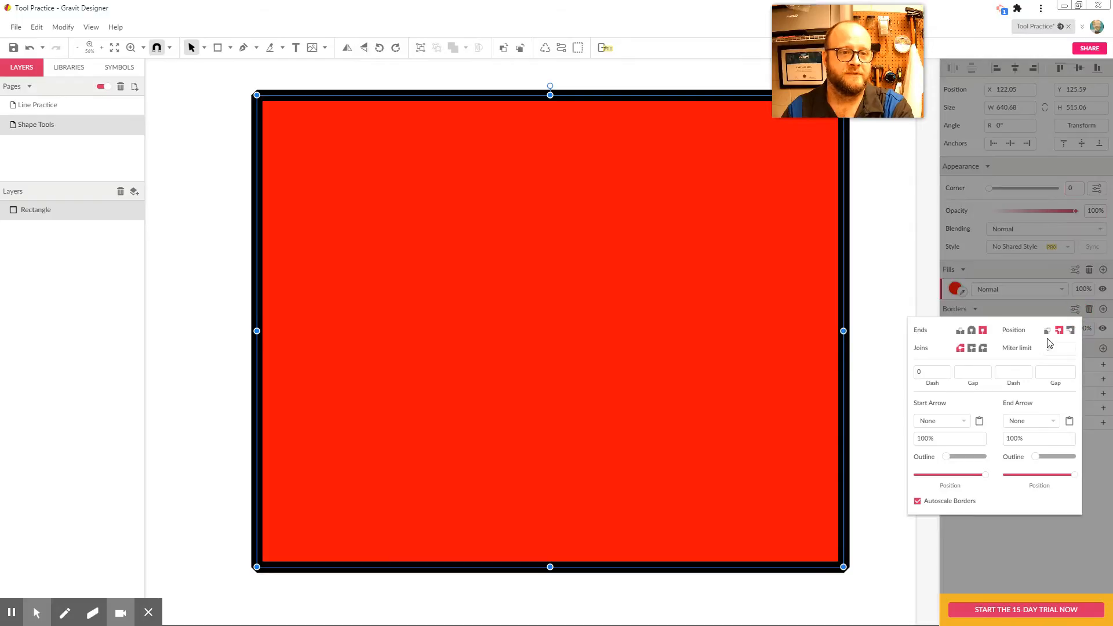
left_click(249, 94)
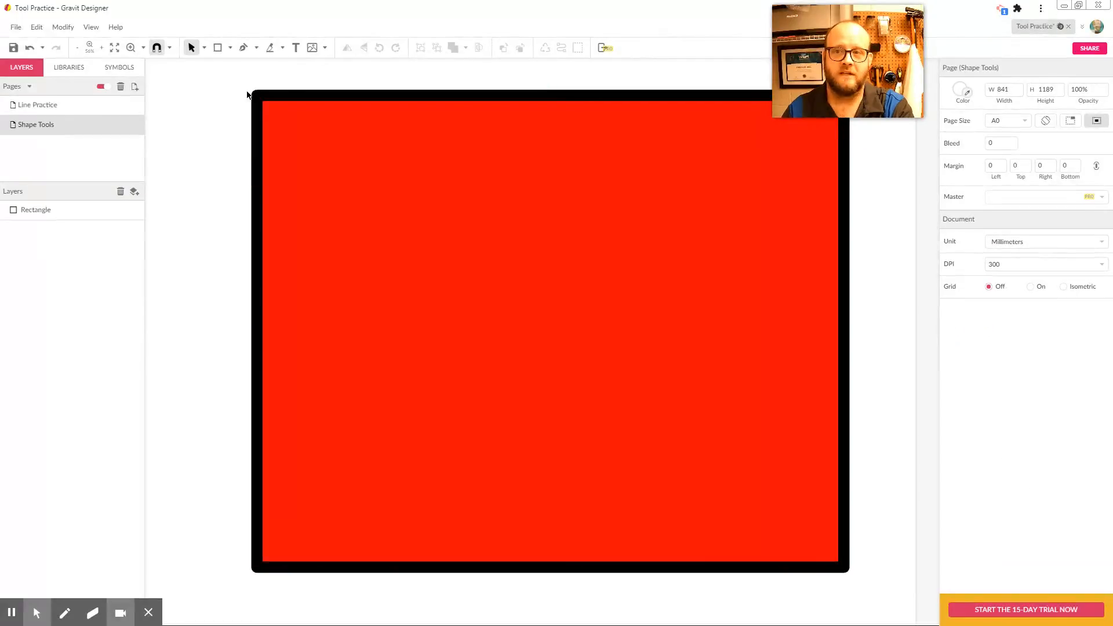
Try the rectangle's border position as inside and center, and leave it set to outside
left_click(283, 154)
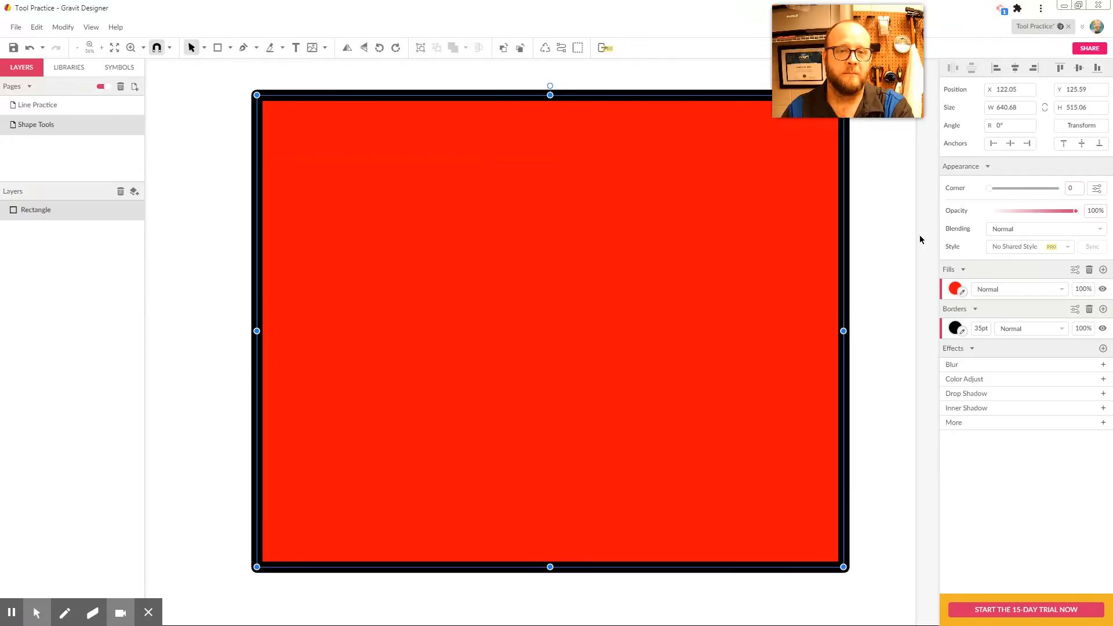
left_click(1074, 309)
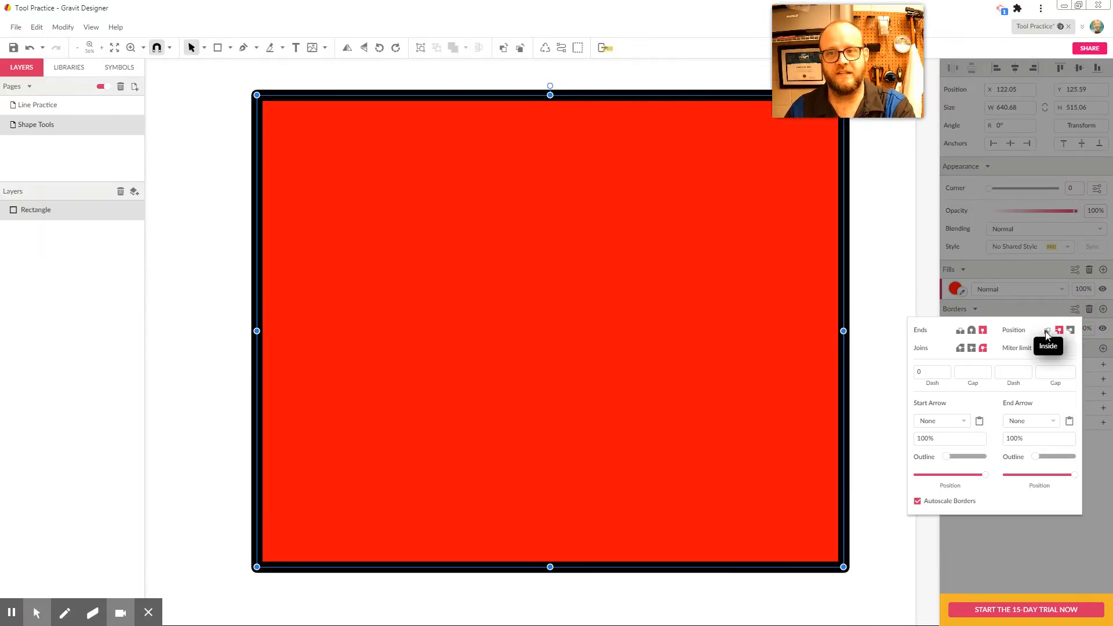
left_click(1047, 330)
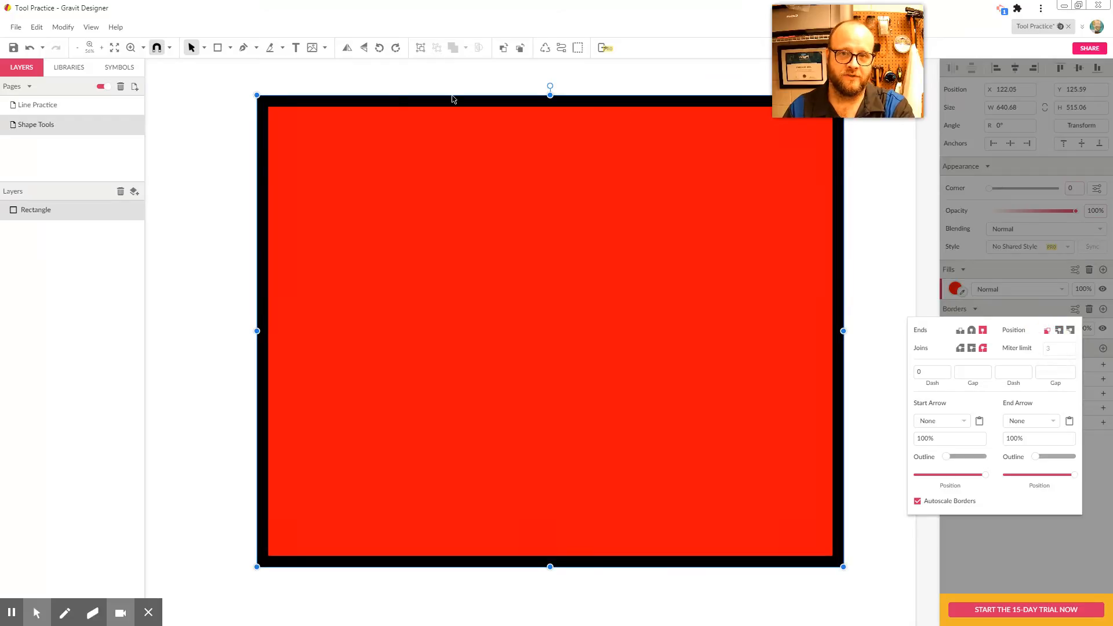
left_click(1059, 330)
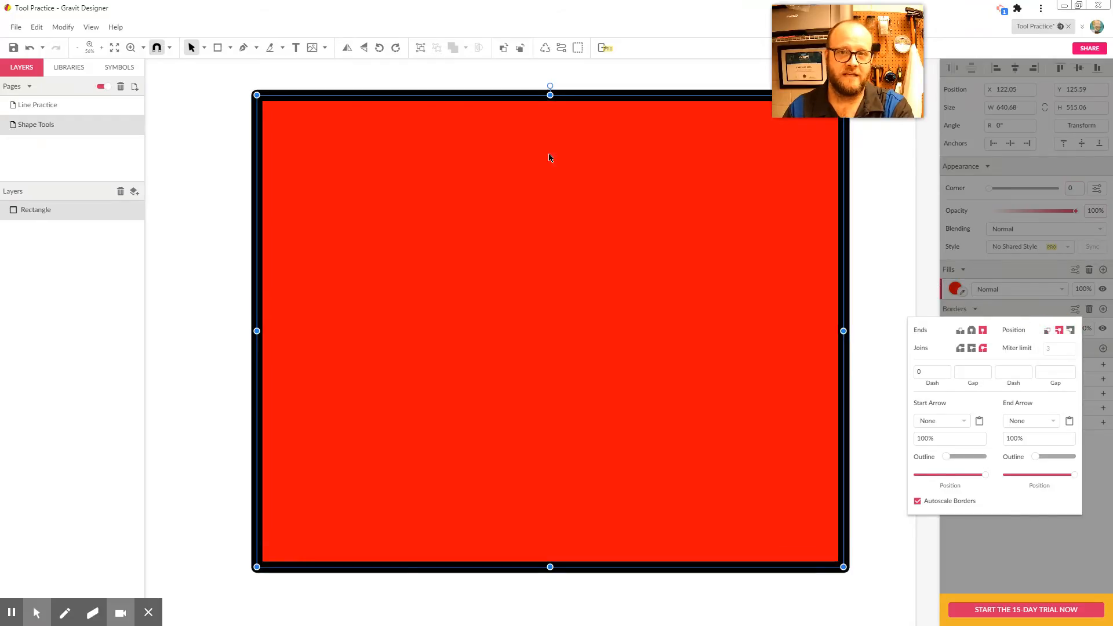
left_click(1069, 330)
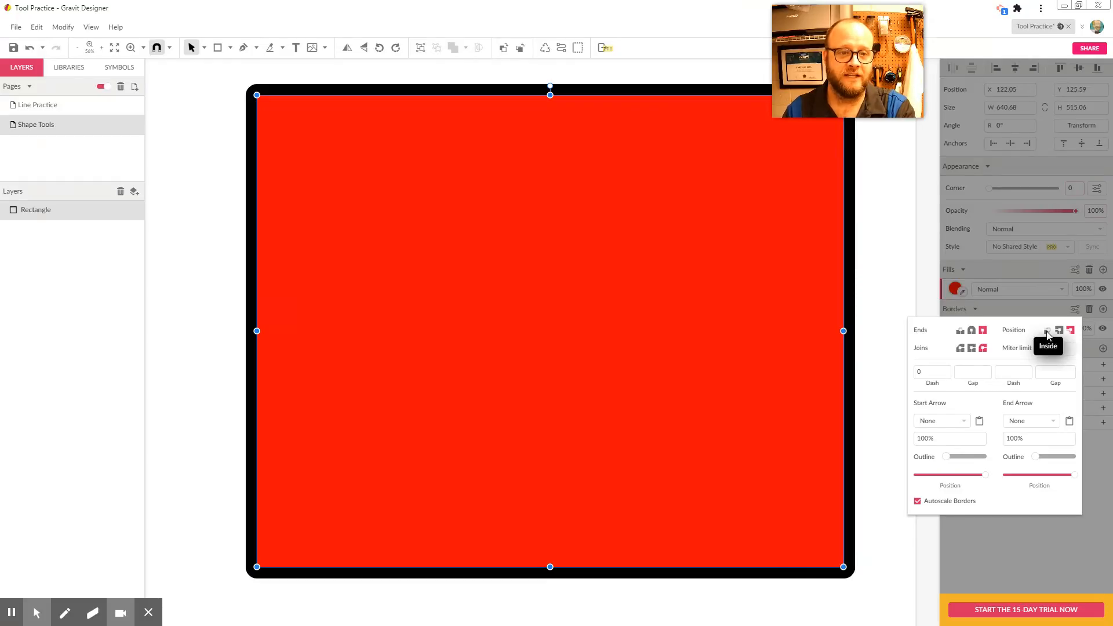
left_click(12, 614)
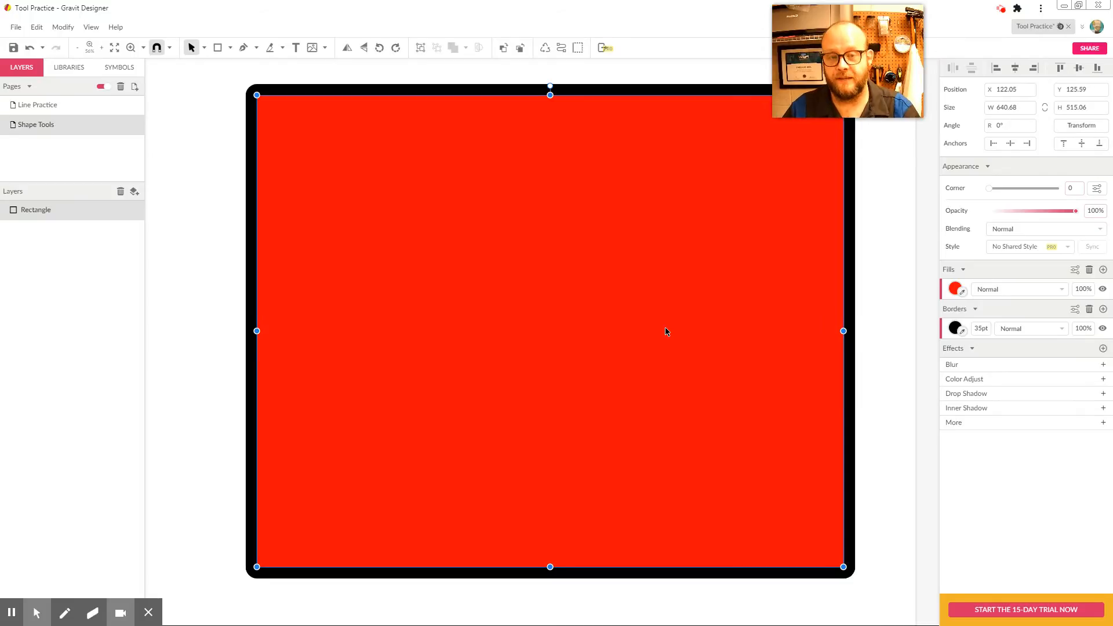
Shrink the rectangle to about 279 × 157 mm and move it up near the top edge of the Shape Tools page
key("ctrl+minus")
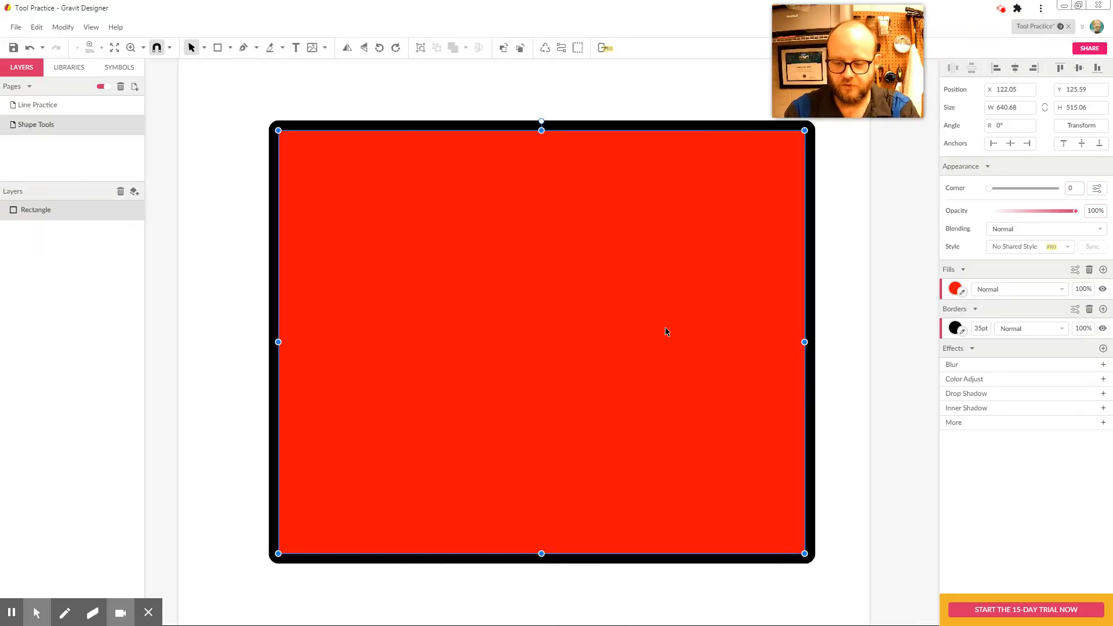
key("ctrl+minus")
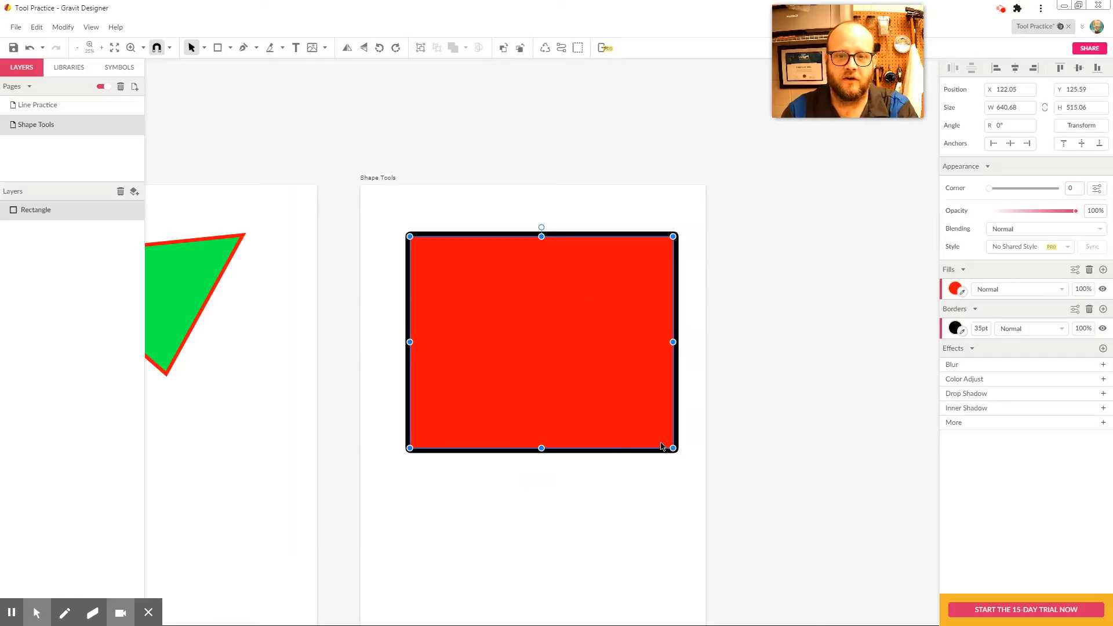
left_click_drag(673, 448, 526, 301)
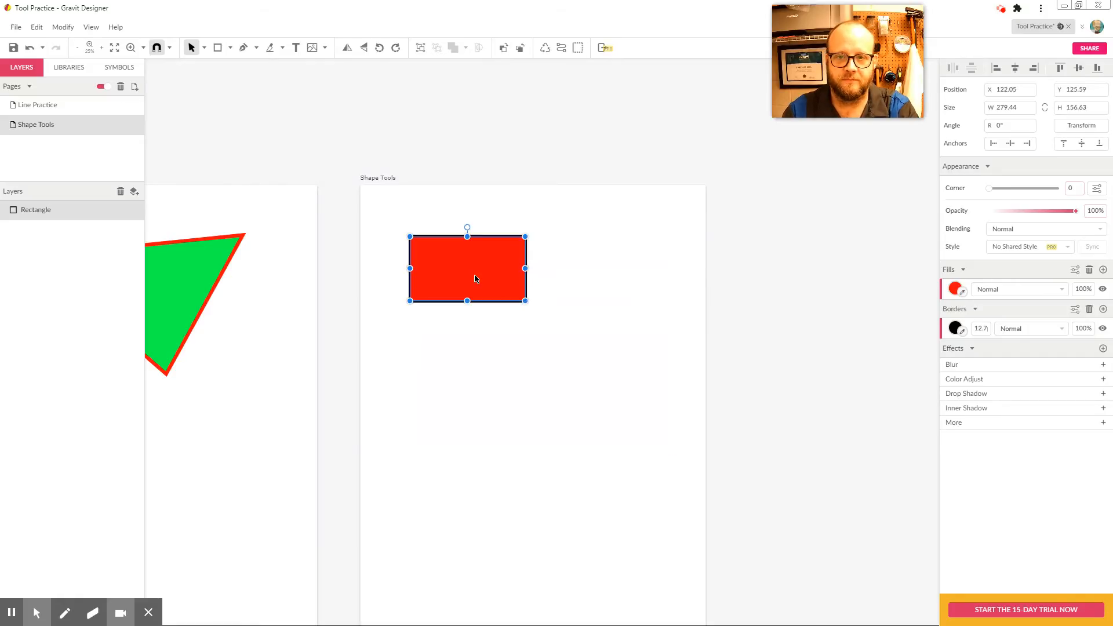
left_click(613, 248)
left_click_drag(613, 248, 480, 232)
left_click(573, 343)
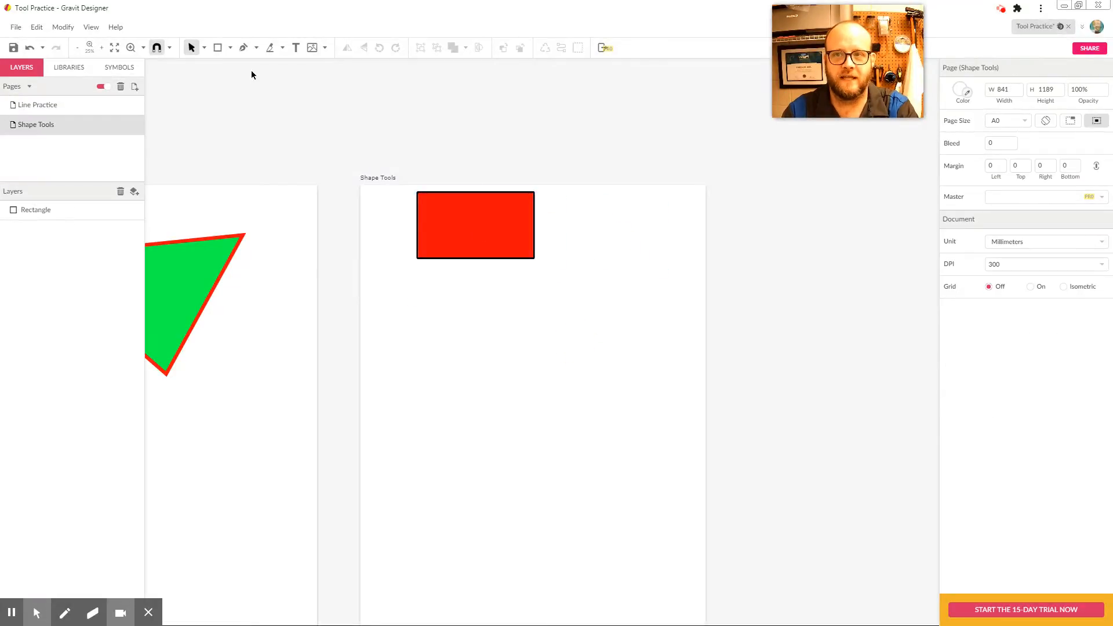
Draw a trial shape with the Ellipse tool below the rectangle and delete it
left_click(230, 47)
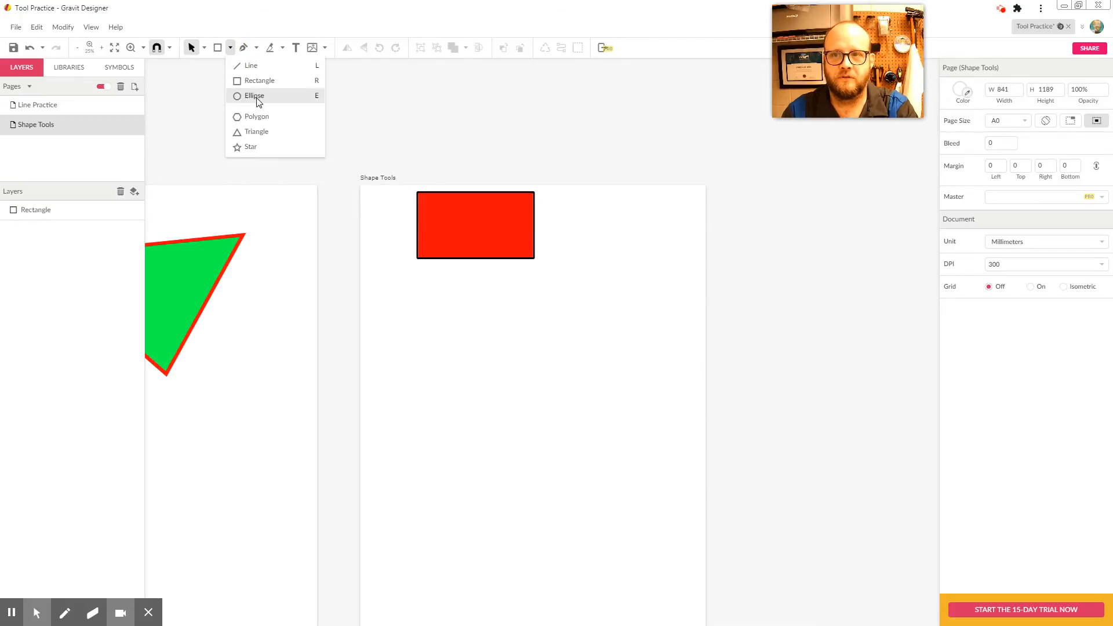
left_click(256, 95)
mouse_move(480, 369)
left_mouse_down()
mouse_move(618, 488)
mouse_move(547, 566)
mouse_move(506, 330)
mouse_move(632, 532)
left_mouse_up()
key("Delete")
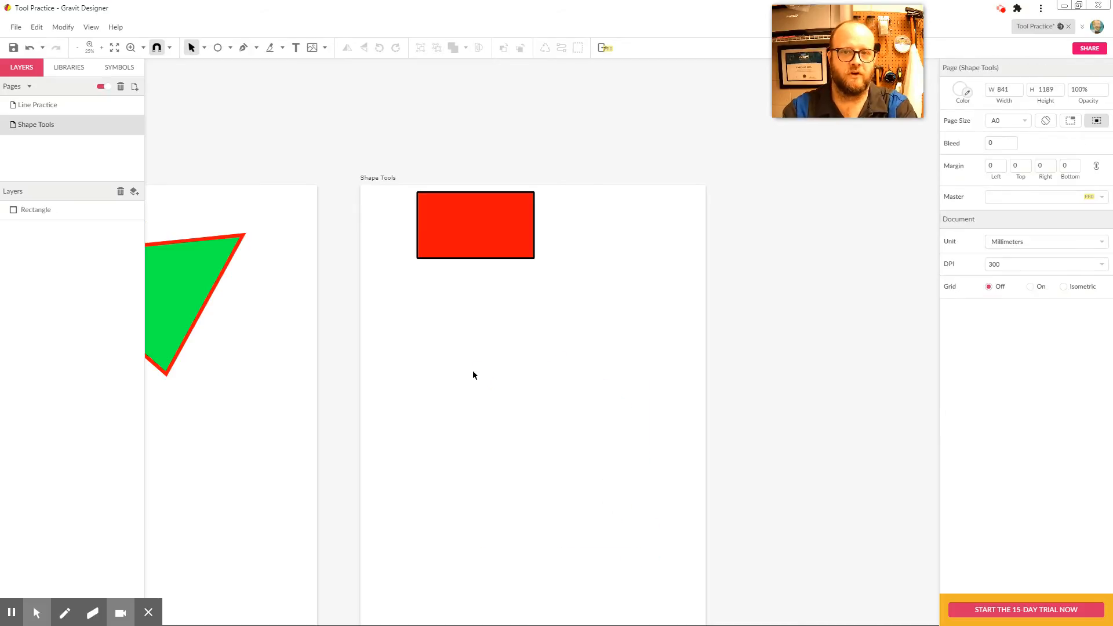
Draw a perfect circle about 408 mm in diameter below the rectangle
left_click(217, 47)
mouse_move(471, 365)
left_mouse_down()
mouse_move(628, 524)
mouse_move(658, 509)
mouse_move(638, 559)
mouse_move(472, 506)
mouse_move(670, 562)
mouse_move(545, 423)
mouse_move(542, 380)
mouse_move(596, 426)
mouse_move(591, 532)
mouse_move(528, 501)
mouse_move(587, 502)
mouse_move(568, 469)
mouse_move(627, 532)
left_mouse_up()
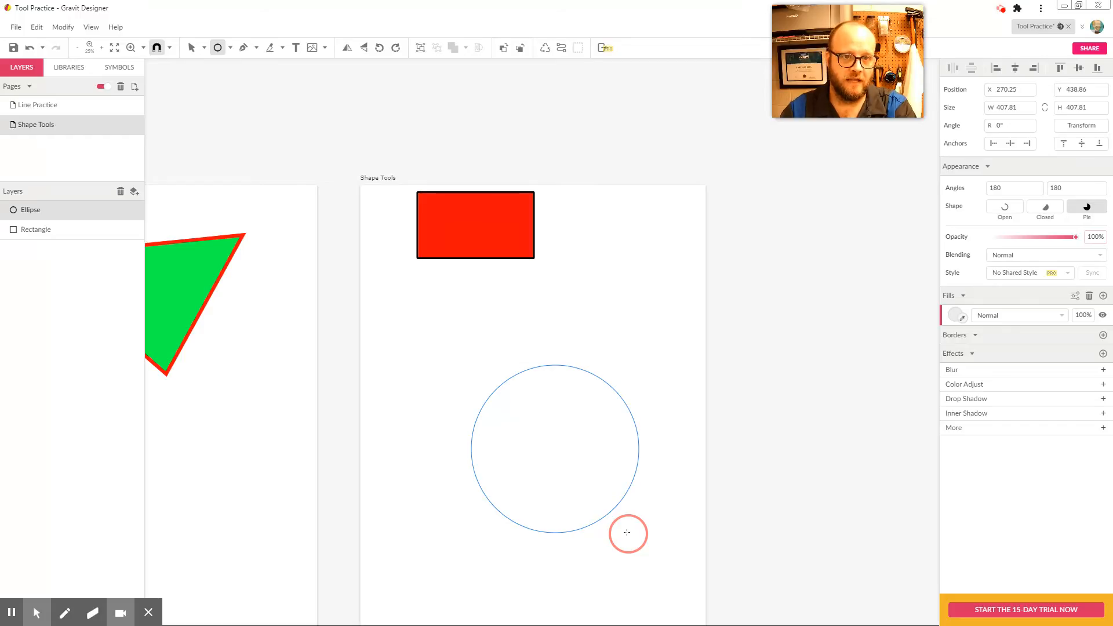
left_click_drag(626, 532, 626, 532)
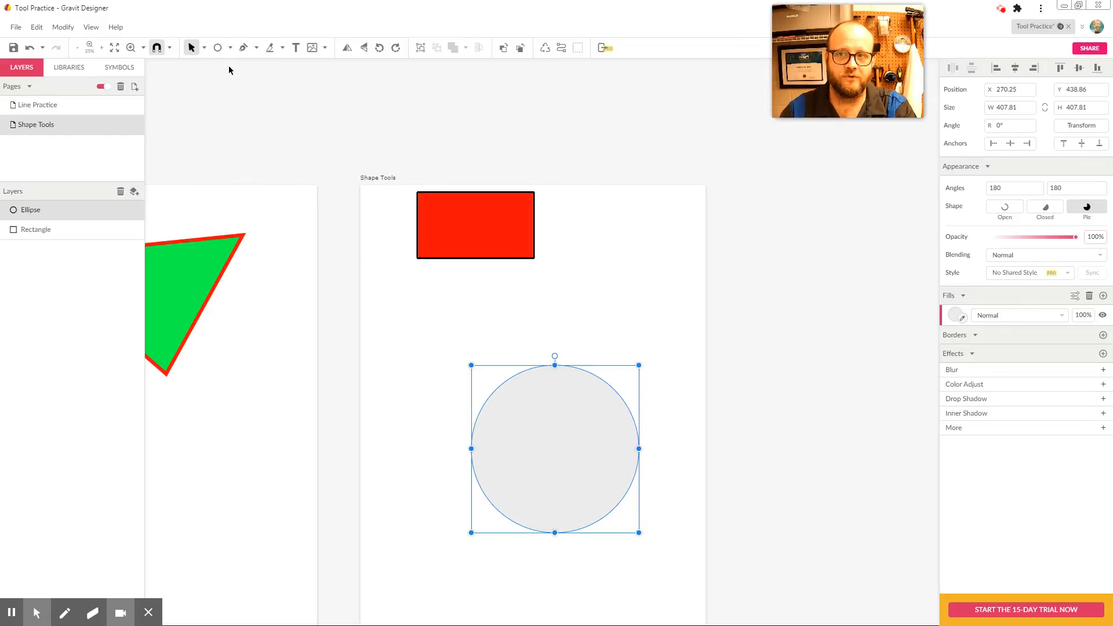
Draw a larger circle about 560 mm in diameter over the first one and delete both circles
left_click(217, 48)
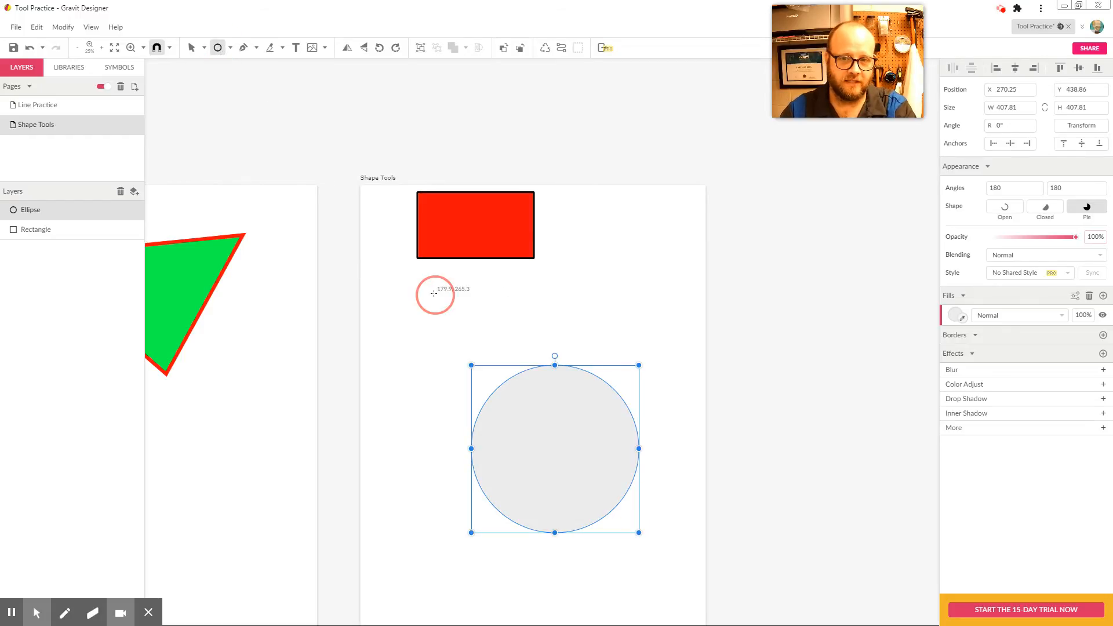
left_click_drag(433, 293, 665, 426)
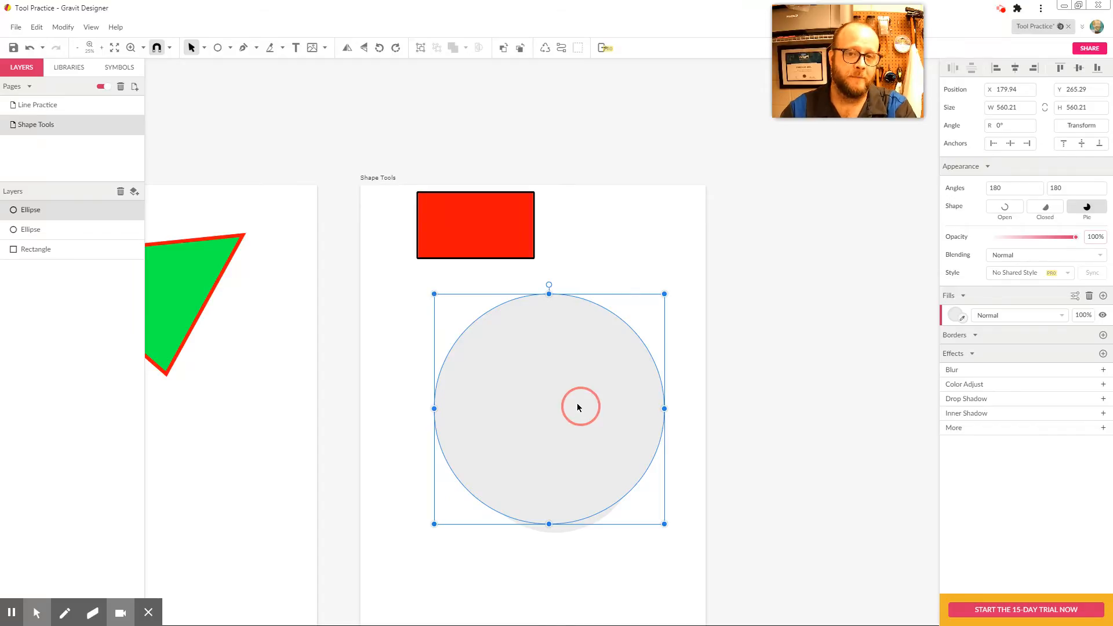
key("Delete")
left_click(553, 442)
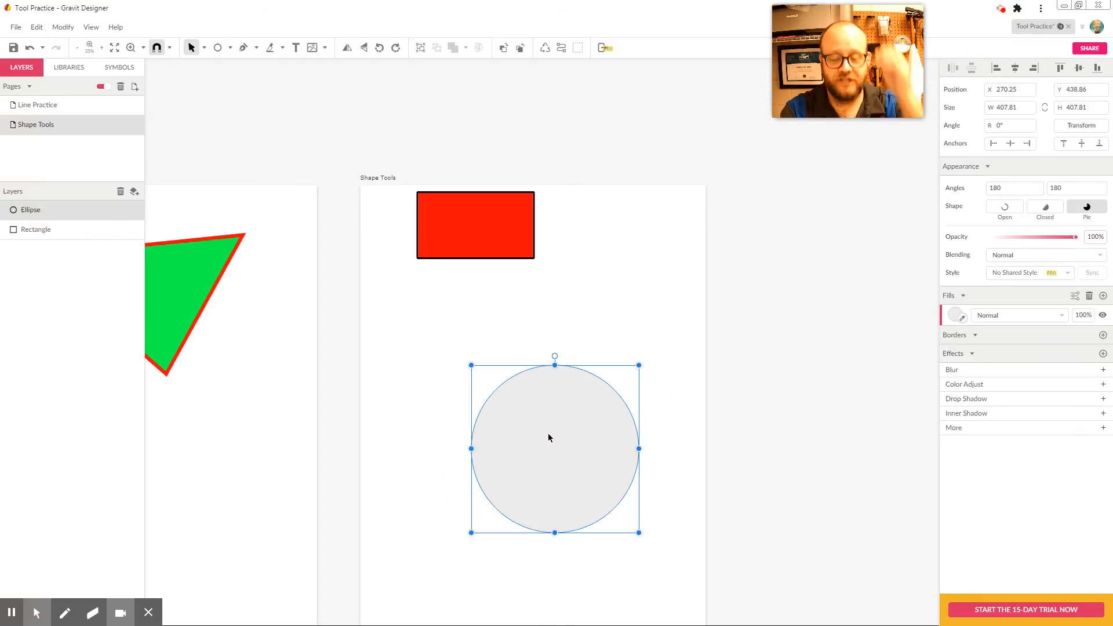
key("Delete")
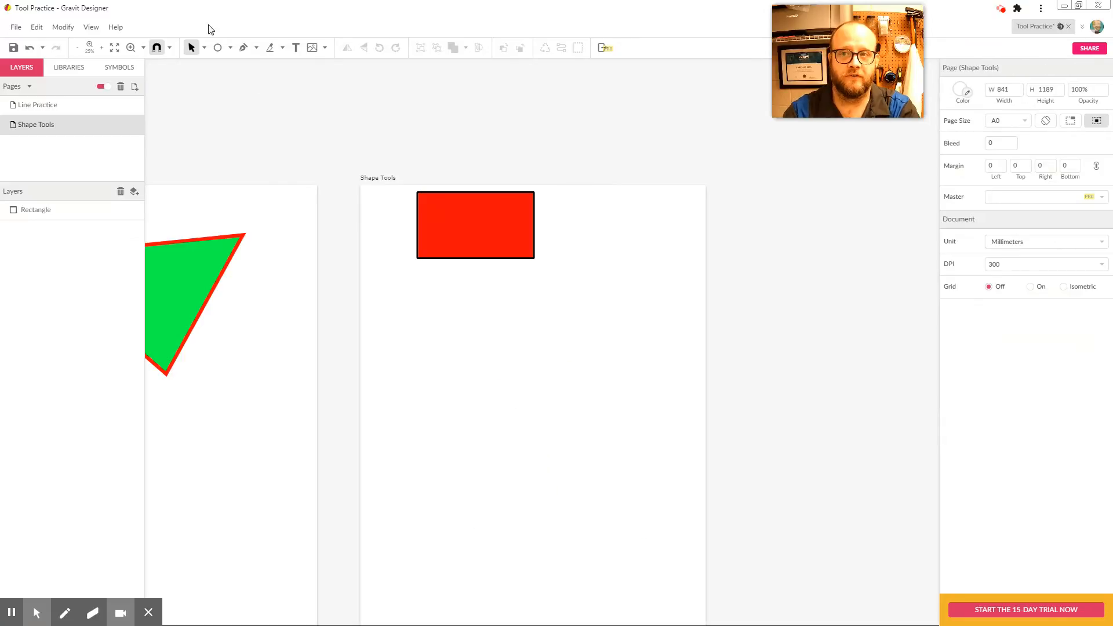
Draw ellipses of about 384 × 336 mm and 405 × 371 mm diagonally down the page, plus a third overlapping both
left_click(218, 47)
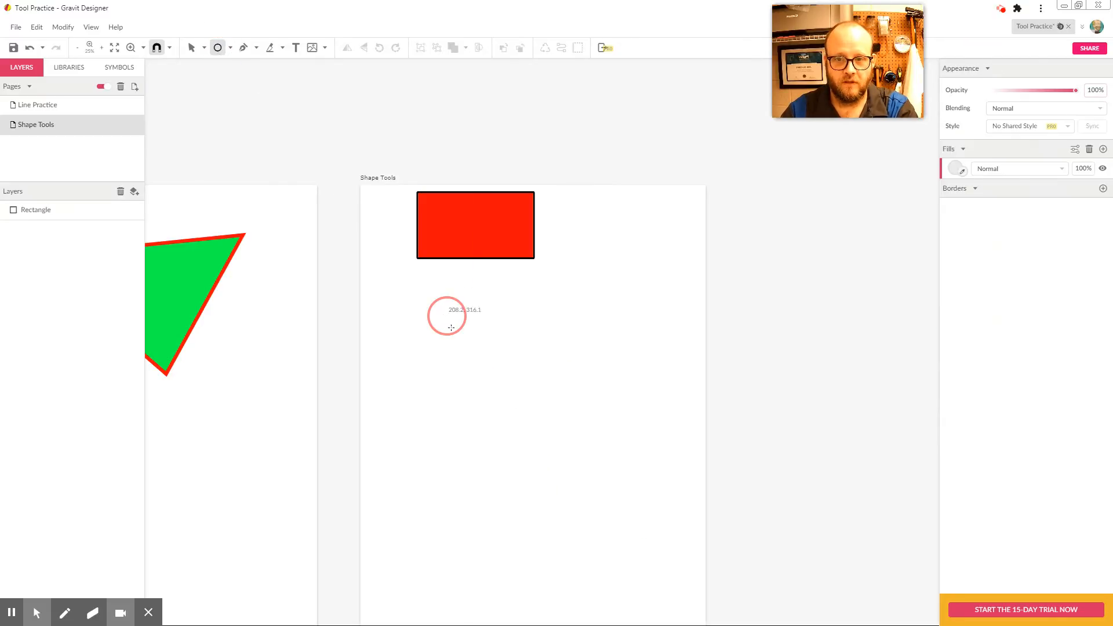
left_click_drag(447, 316, 525, 385)
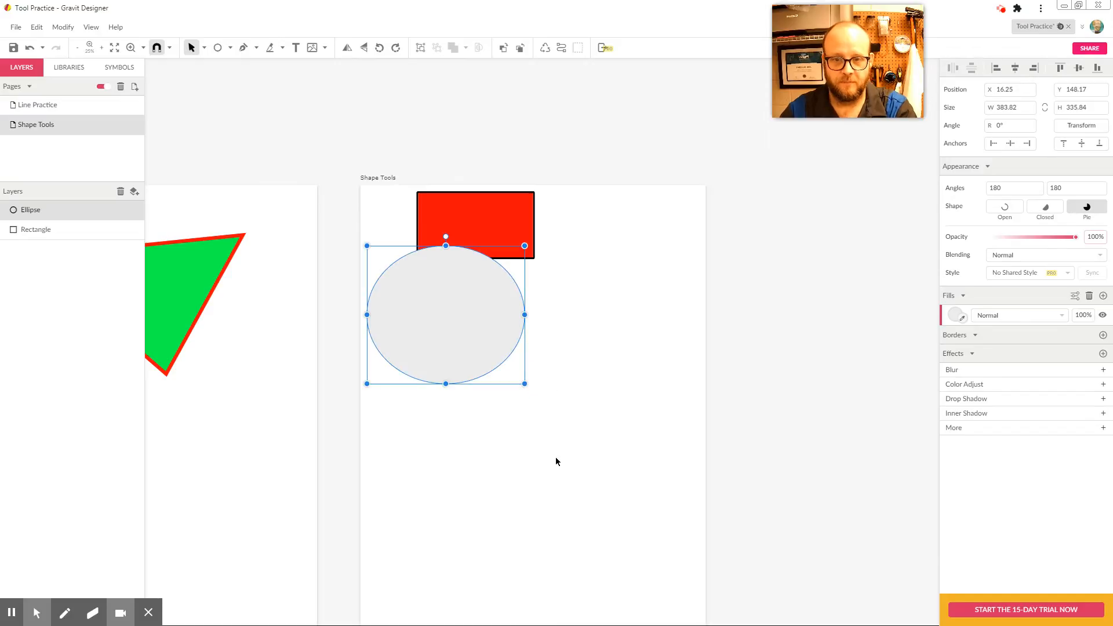
left_click(219, 49)
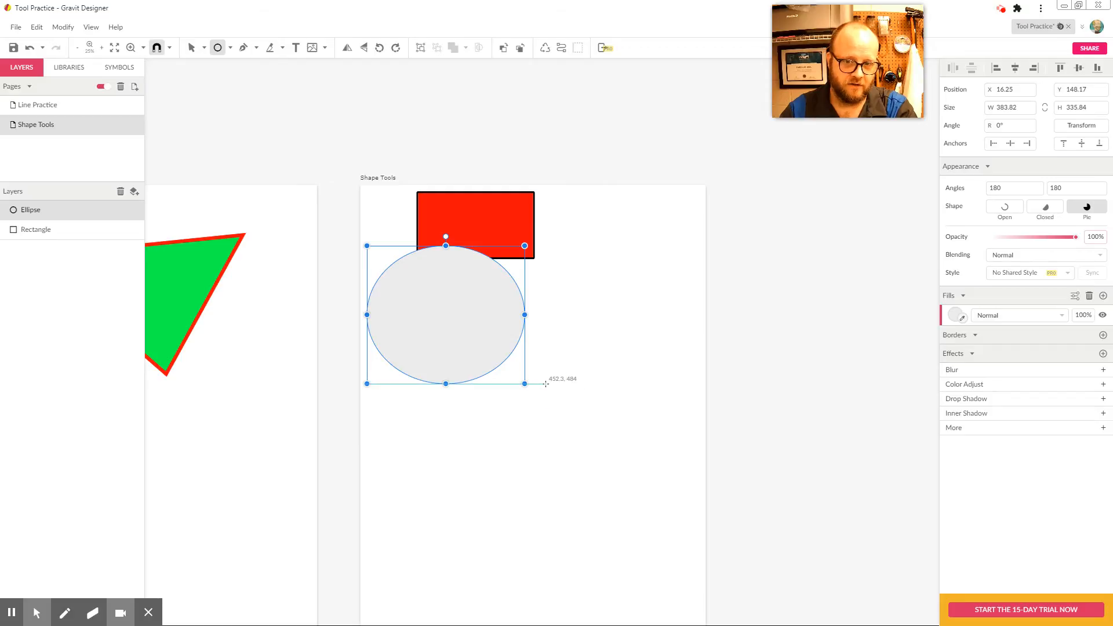
left_click_drag(545, 383, 712, 536)
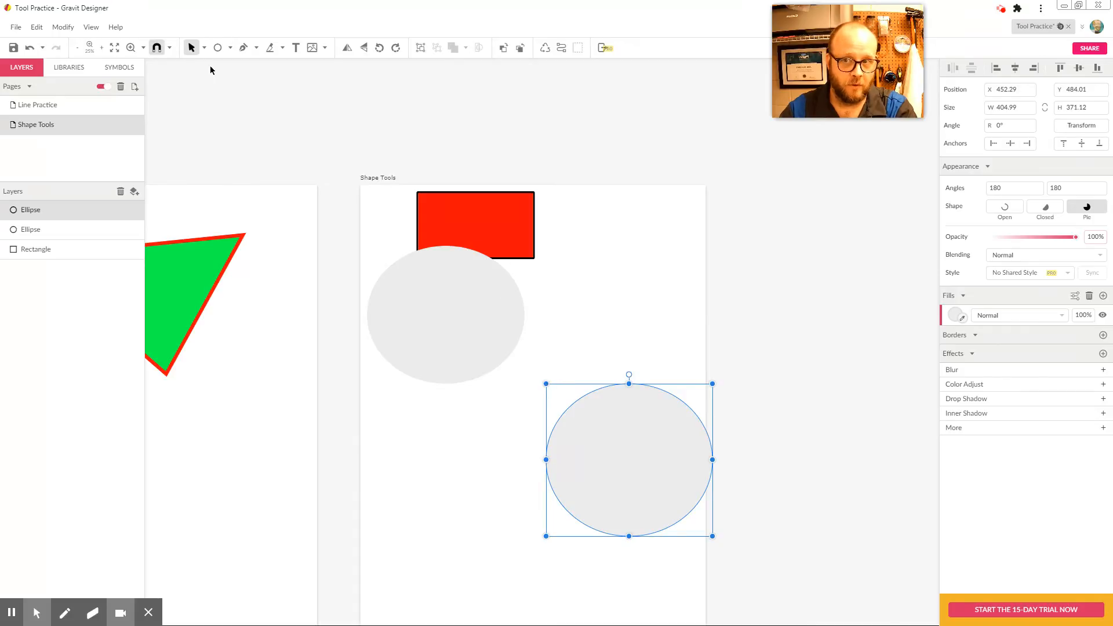
left_click(218, 47)
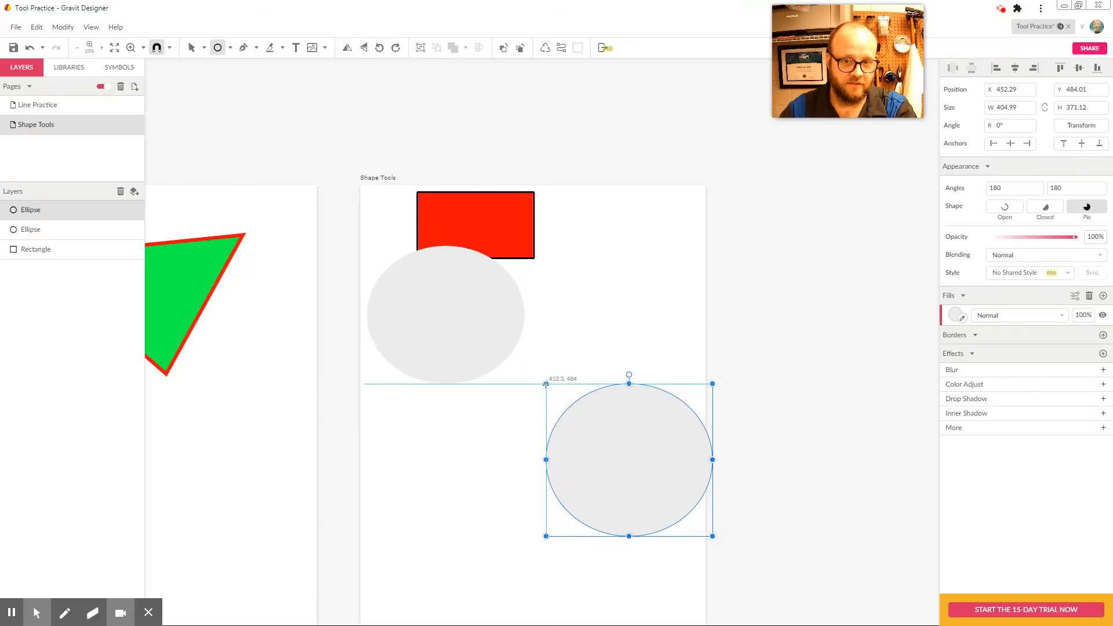
left_click_drag(545, 383, 430, 500)
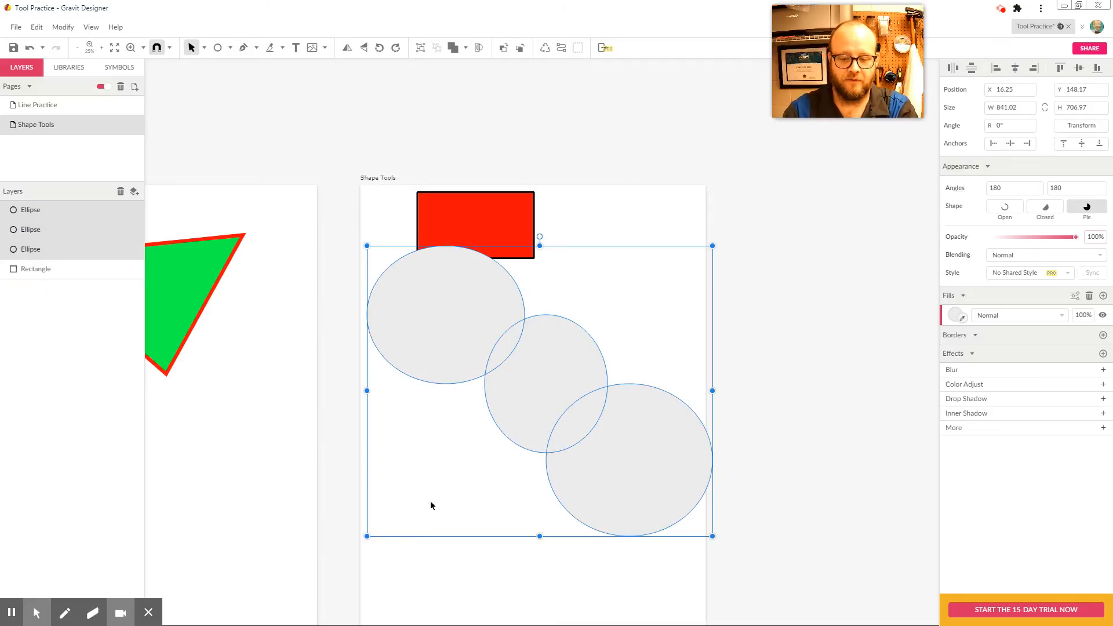
Delete the three overlapping ellipses
key("Delete")
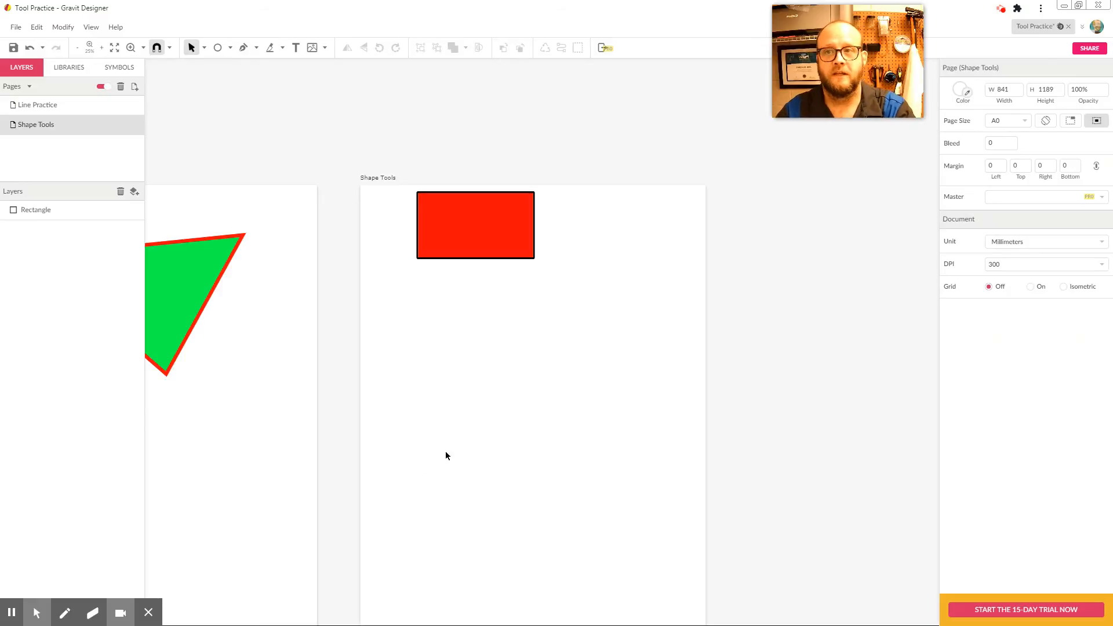
Draw a perfect circle about 672 mm in diameter outward from its centre near the middle of the page and delete it
left_click(217, 48)
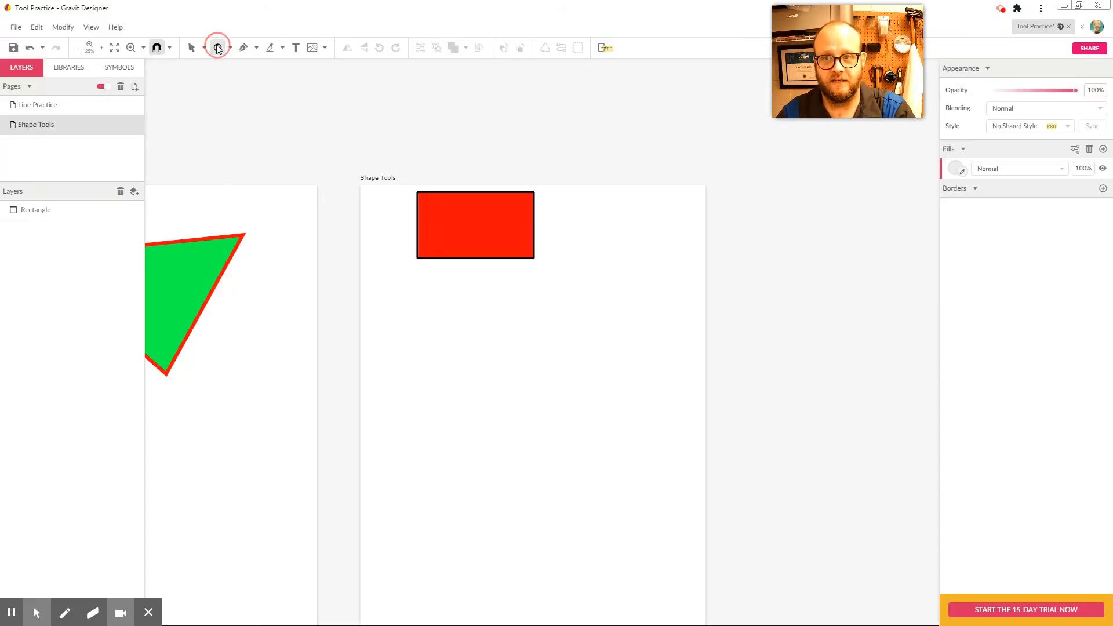
left_click(529, 424)
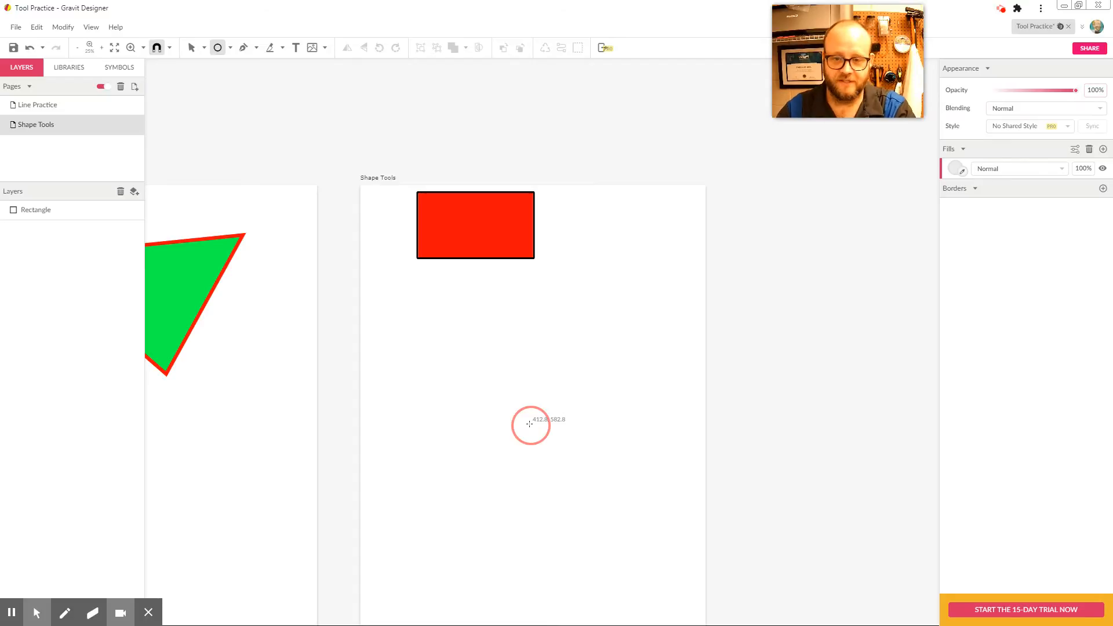
left_click_drag(529, 424, 668, 542)
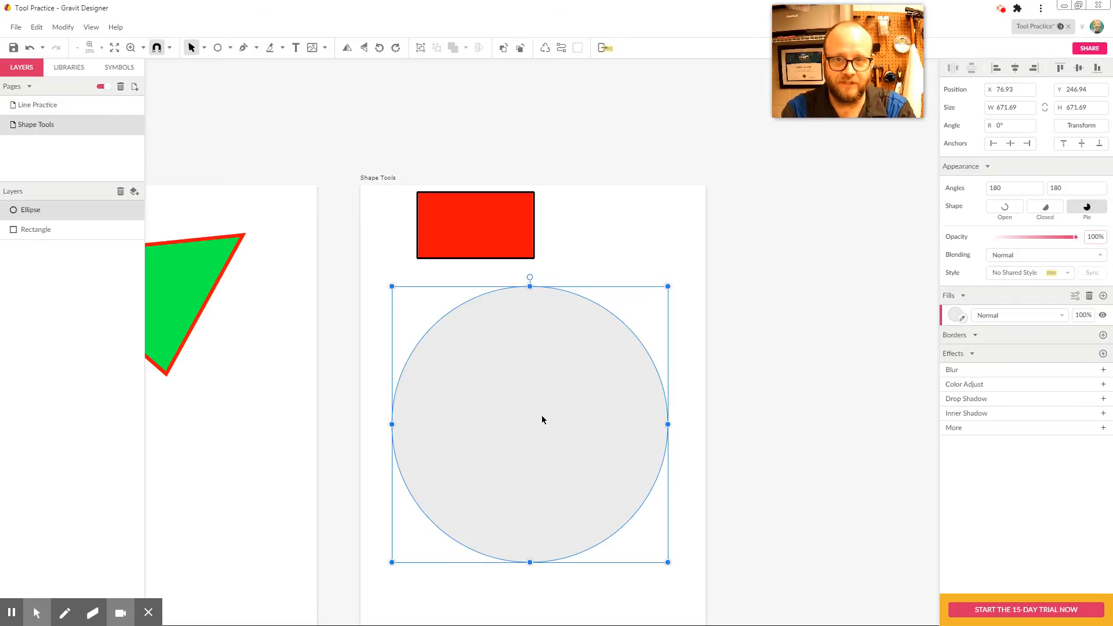
key("Delete")
Draw a small trial shape with the Rectangle tool below the red rectangle and delete it
left_click(230, 47)
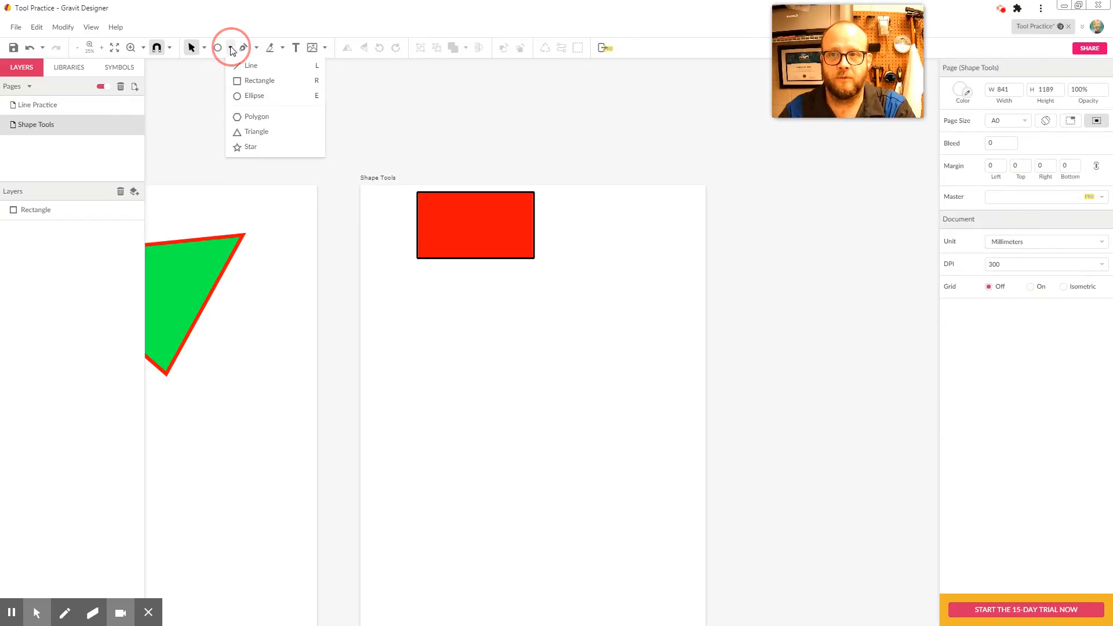
left_click(250, 81)
left_click_drag(497, 391, 557, 435)
key("Delete")
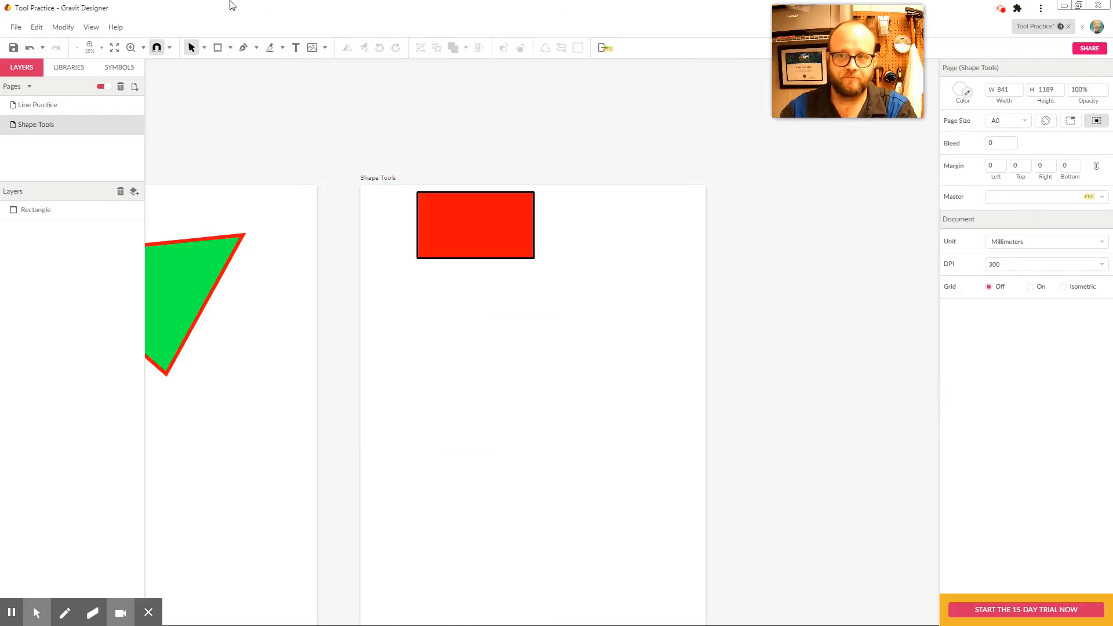
Draw a perfect circle about 385 mm in diameter below the red rectangle with the Ellipse tool
left_click(230, 49)
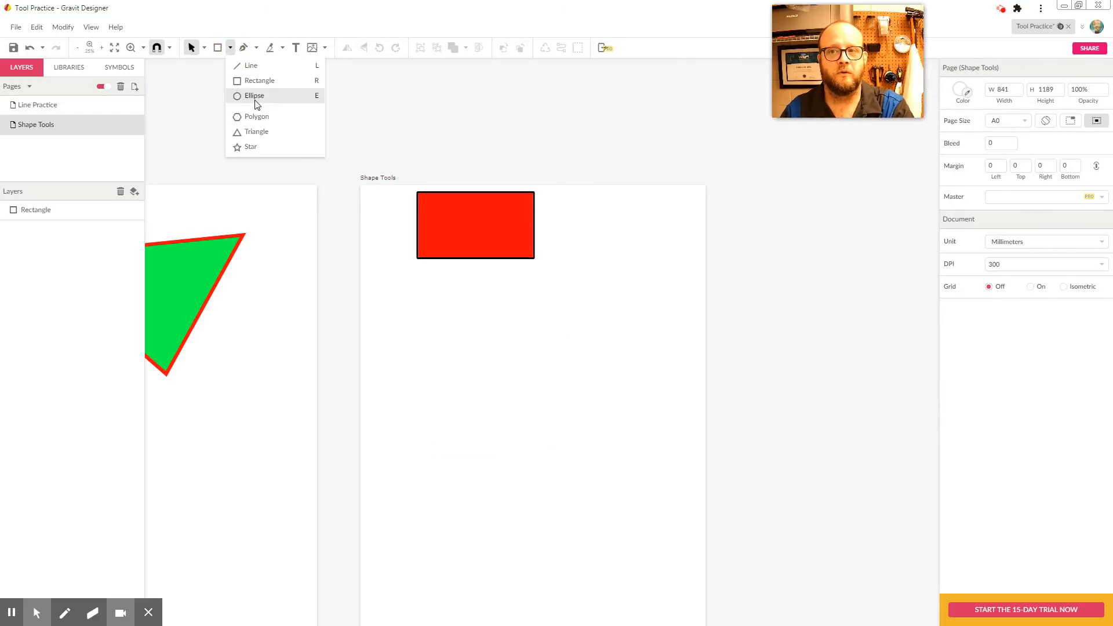
left_click(255, 97)
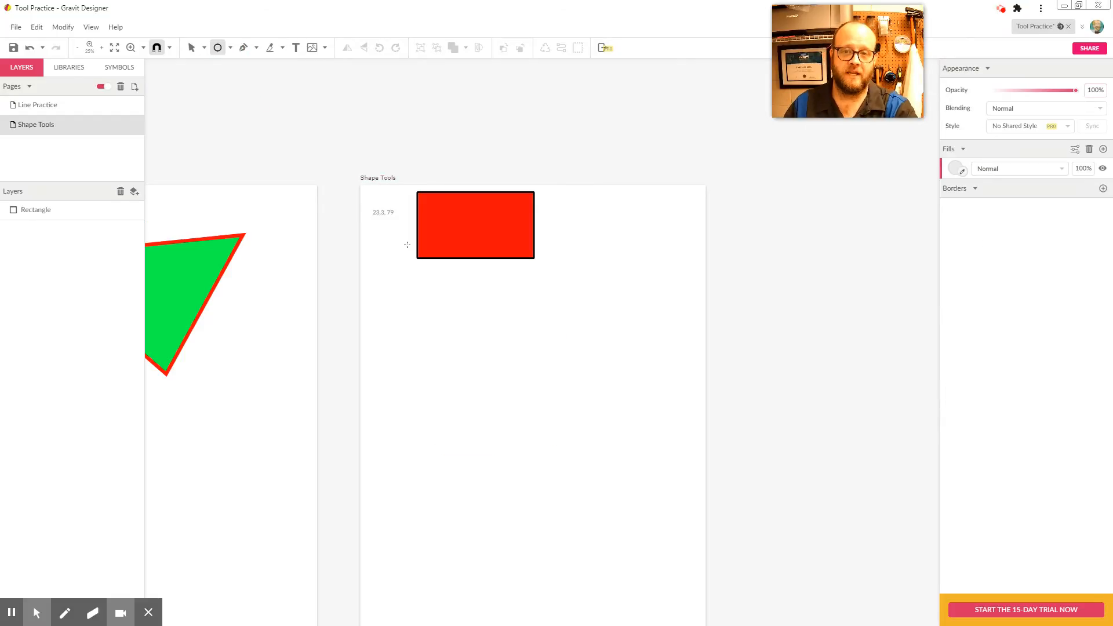
left_click_drag(467, 309, 625, 445)
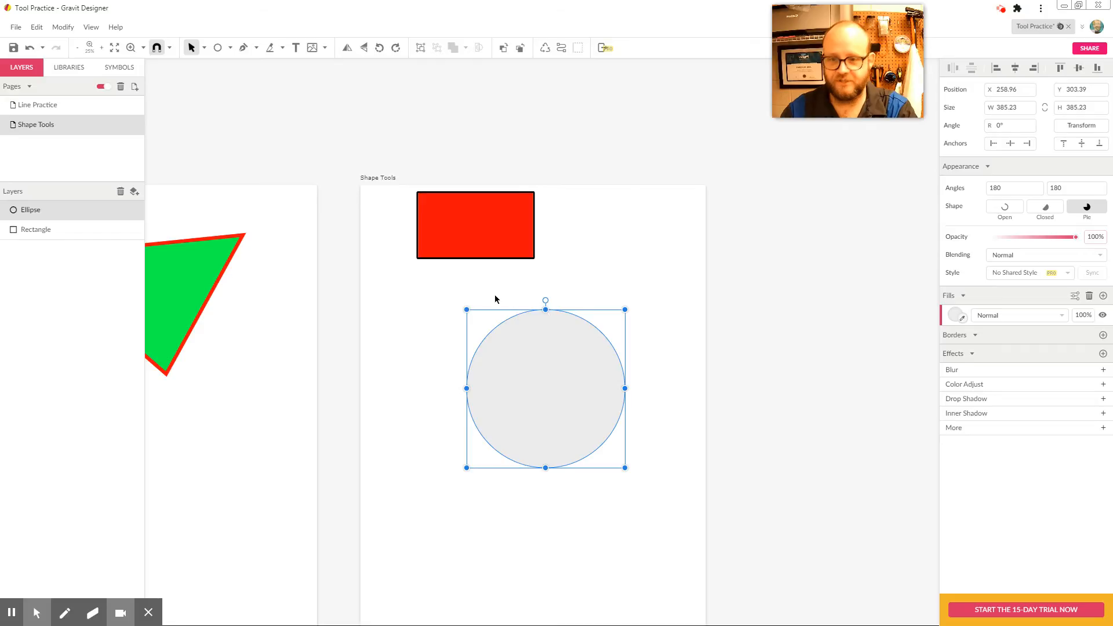
Raise the circle's second angle to 244 to open a pie-shaped gap
key("z")
left_click_drag(434, 281, 675, 511)
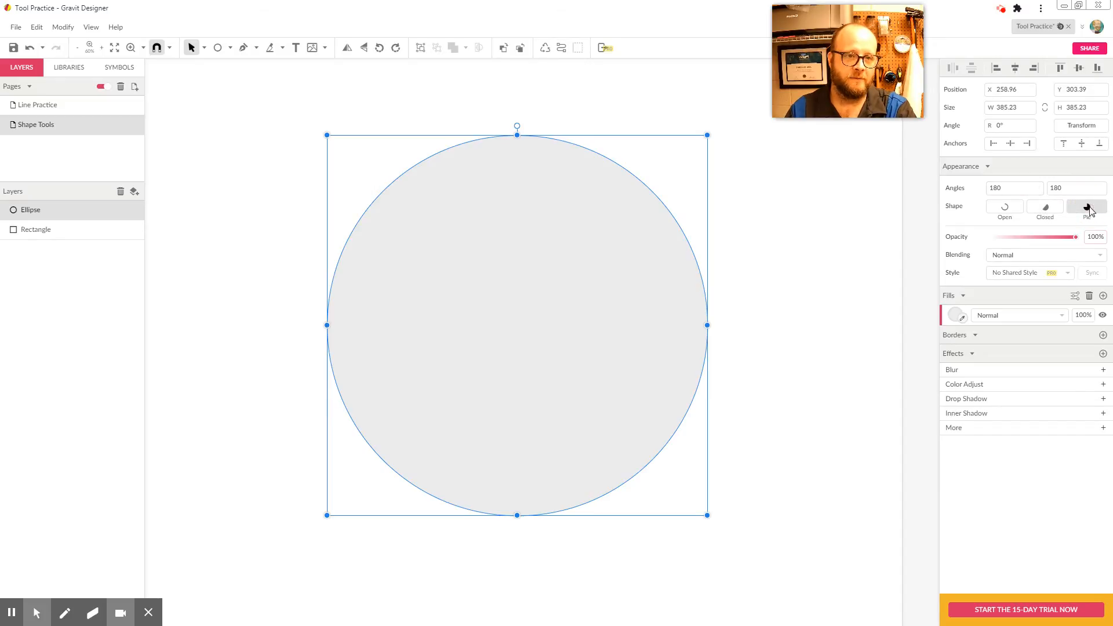
double_click(1069, 188)
scroll(1069, 189, "up", 13)
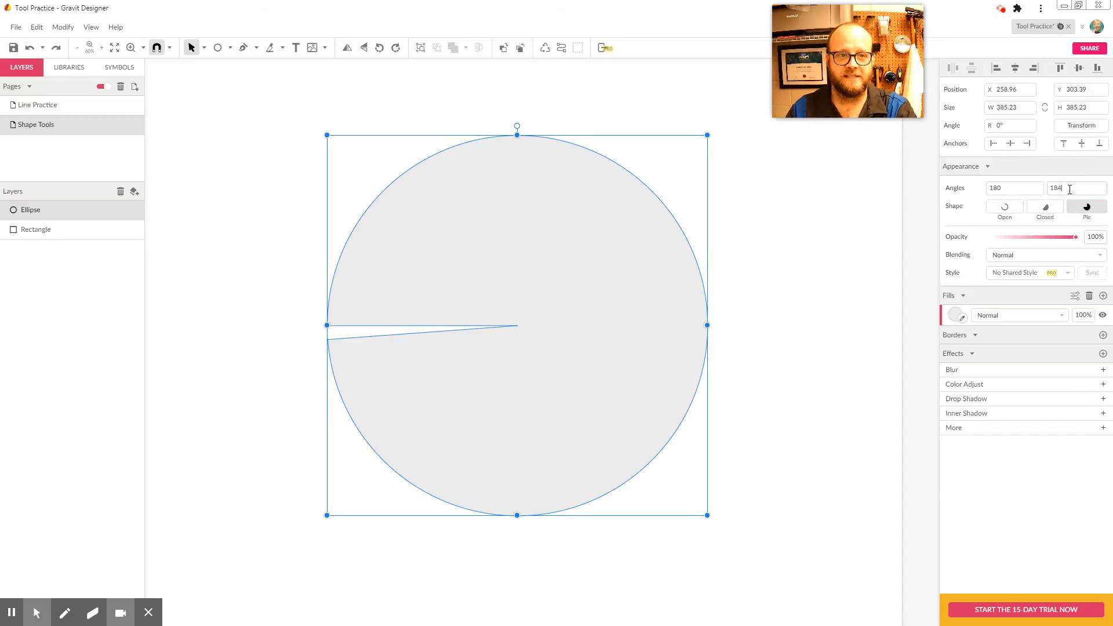
scroll(1068, 189, "up", 20)
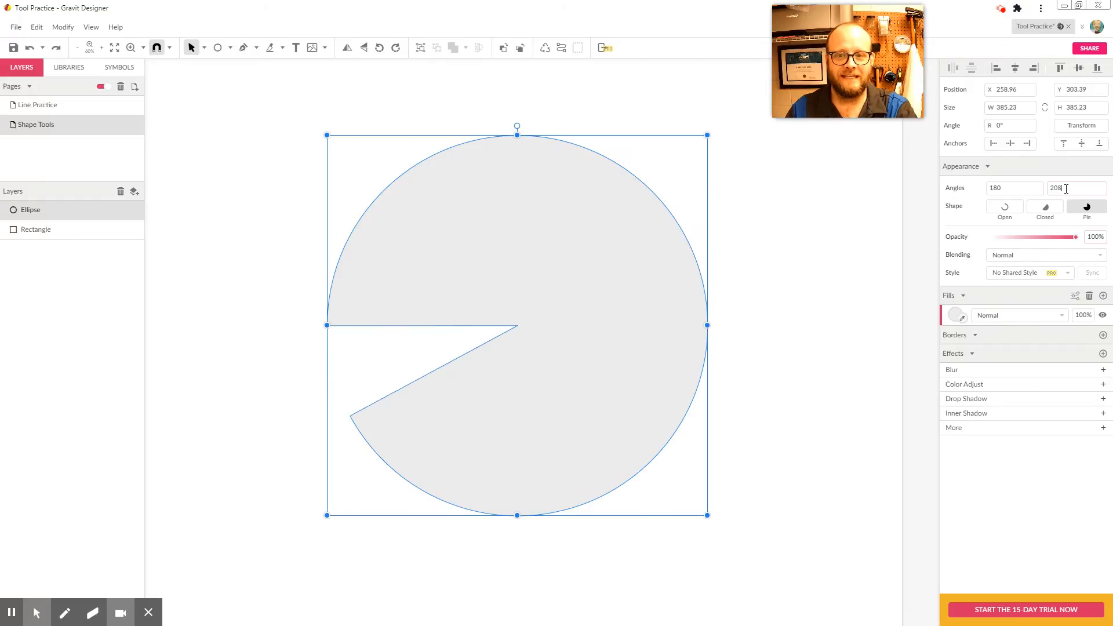
scroll(1066, 189, "up", 15)
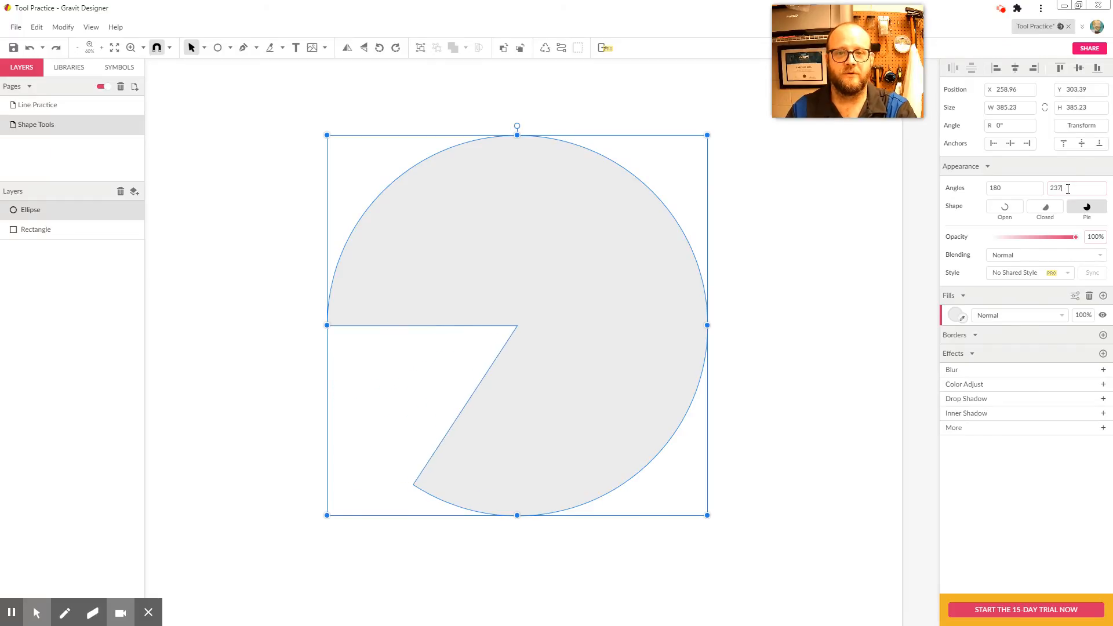
Vary the circle's first angle through 176 and 209 to 183 to shift the upper edge of the gap
left_click(1016, 187)
scroll(1016, 187, "down", 4)
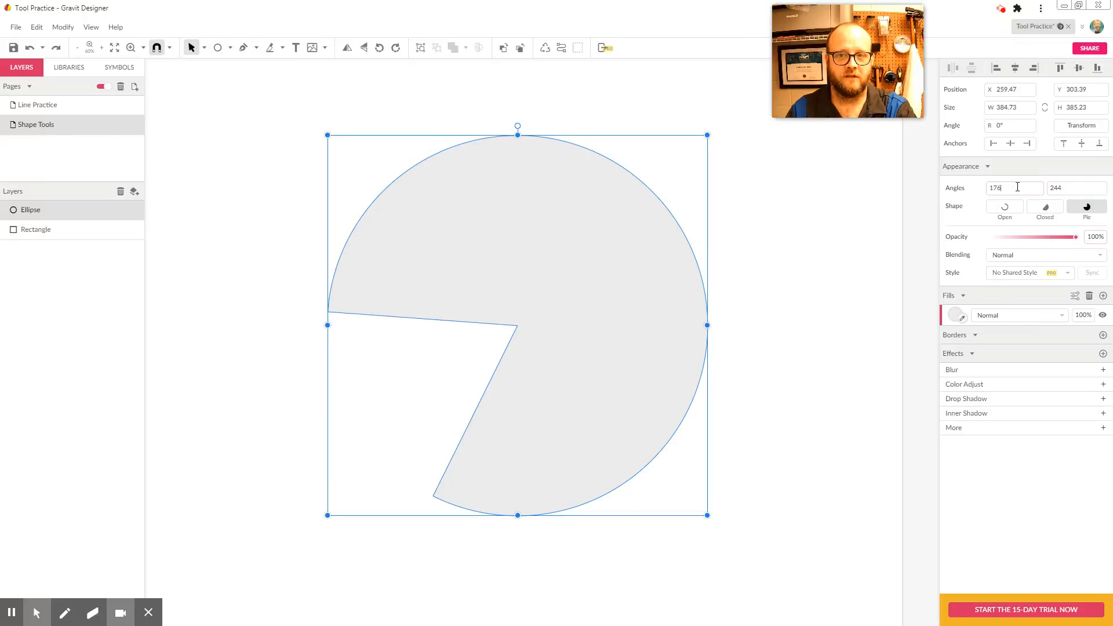
scroll(1017, 187, "up", 20)
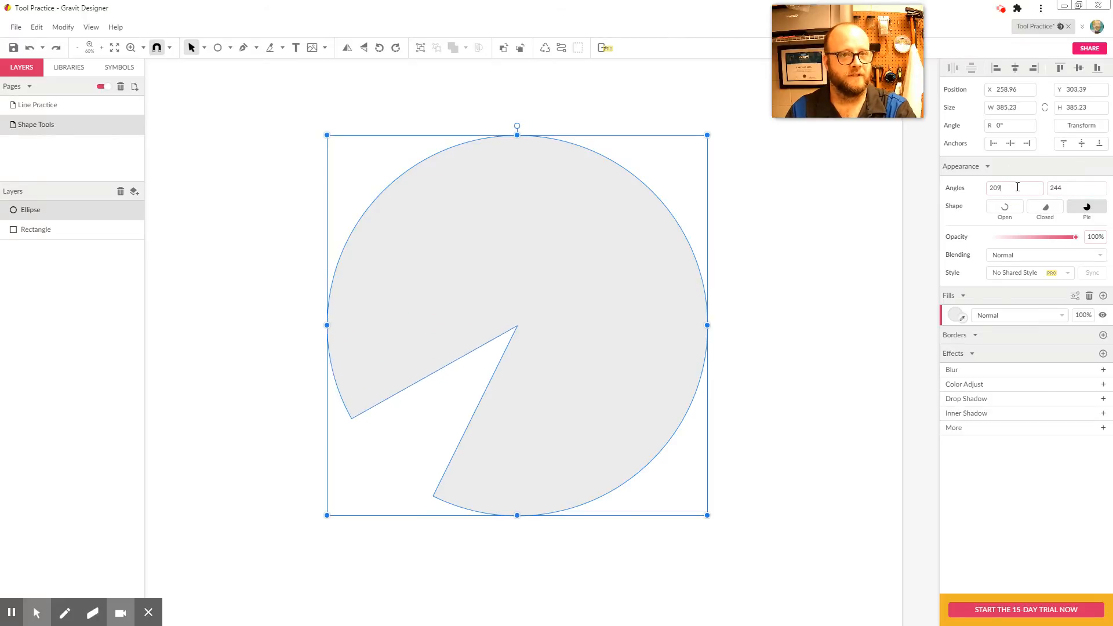
scroll(1017, 187, "down", 20)
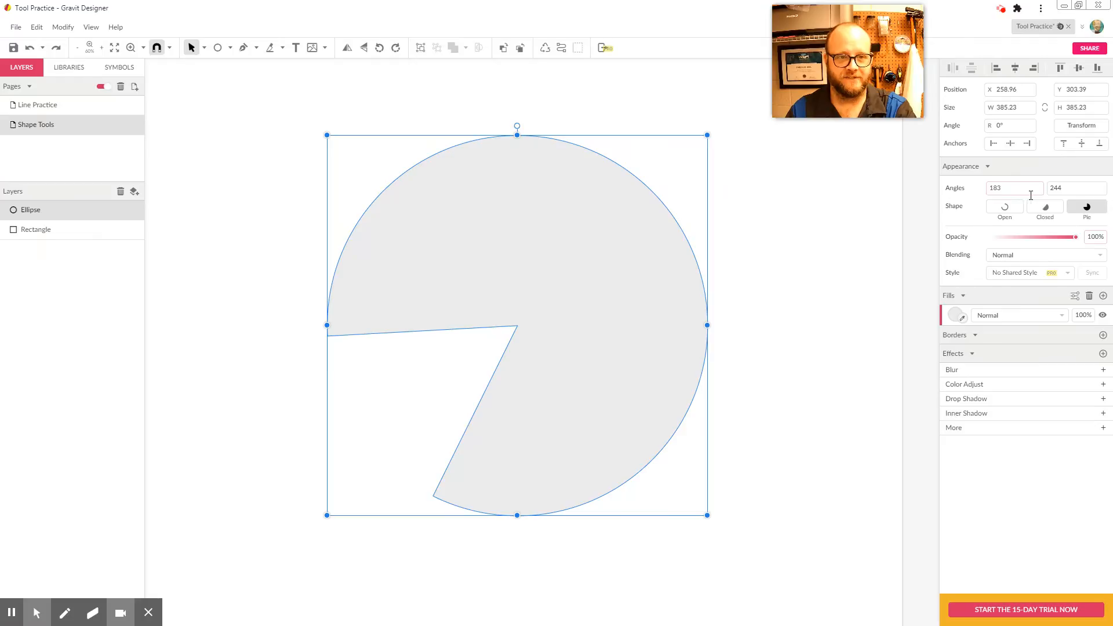
Set both of the circle's angles back to 180
left_click_drag(1026, 189, 975, 196)
type("180")
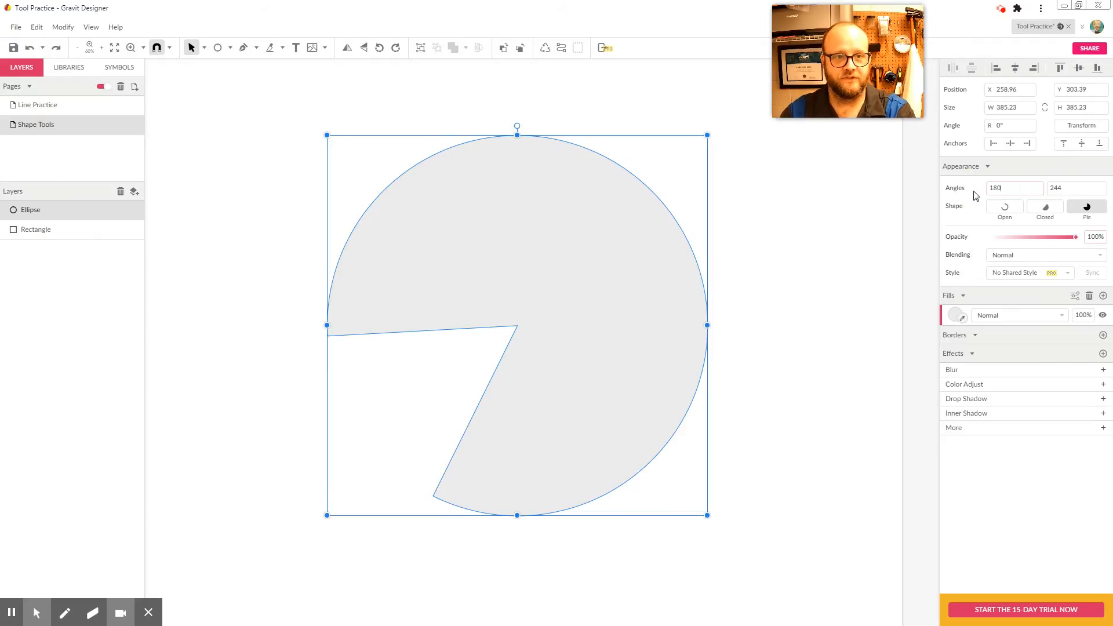
key("Tab")
type("180")
key("Tab")
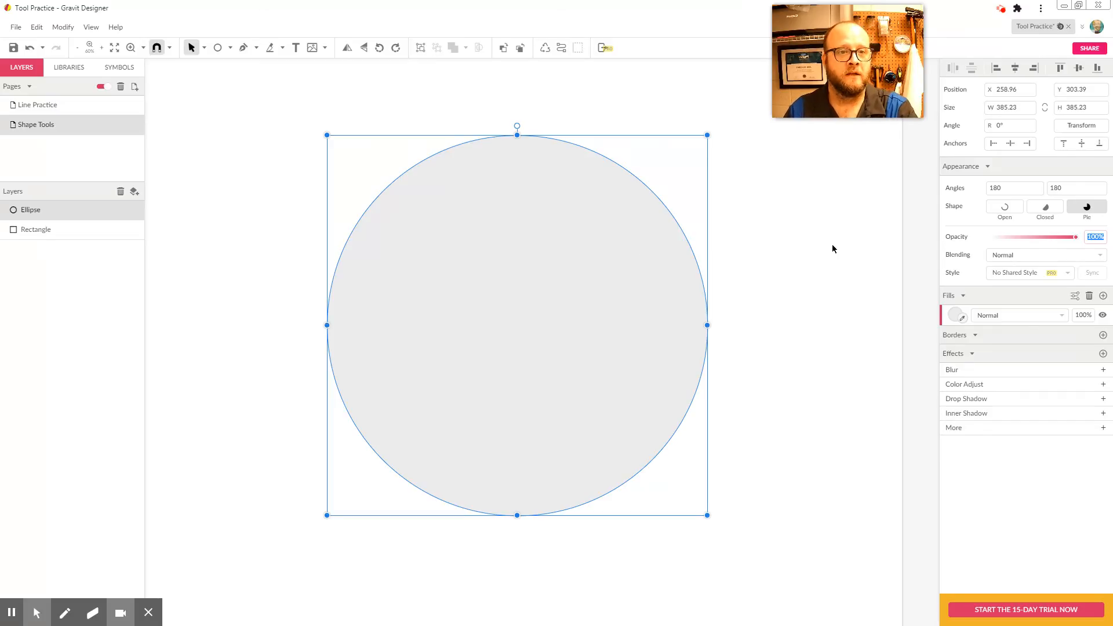
Set the circle's first angle to 155 and its second angle to 238 to cut out a pie wedge
left_click(1007, 189)
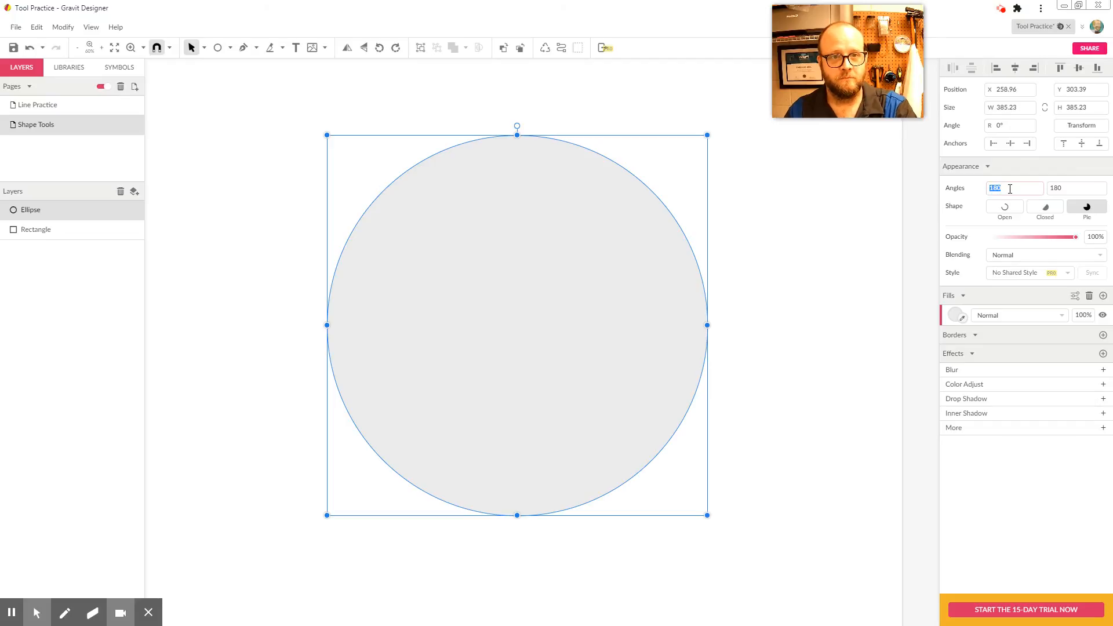
type("173")
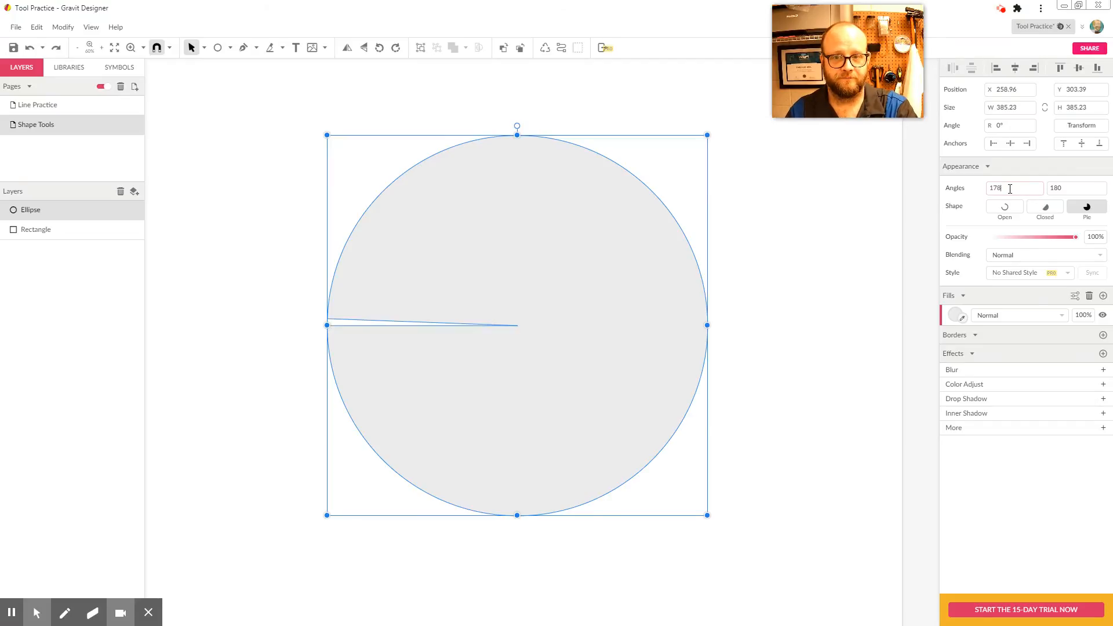
scroll(1009, 189, "down", 11)
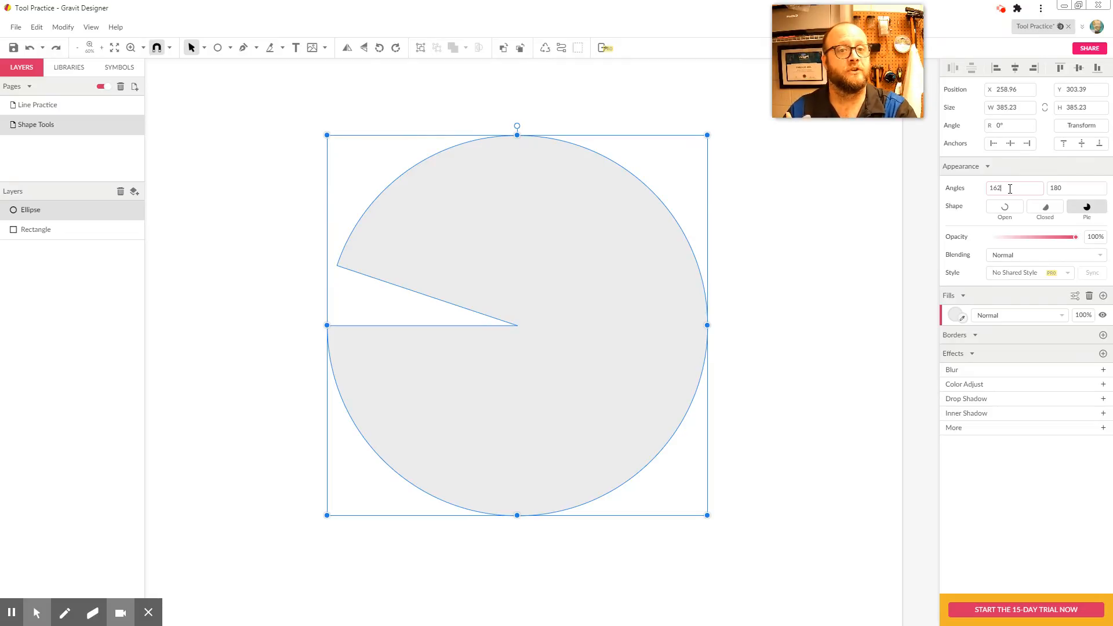
scroll(1009, 189, "down", 7)
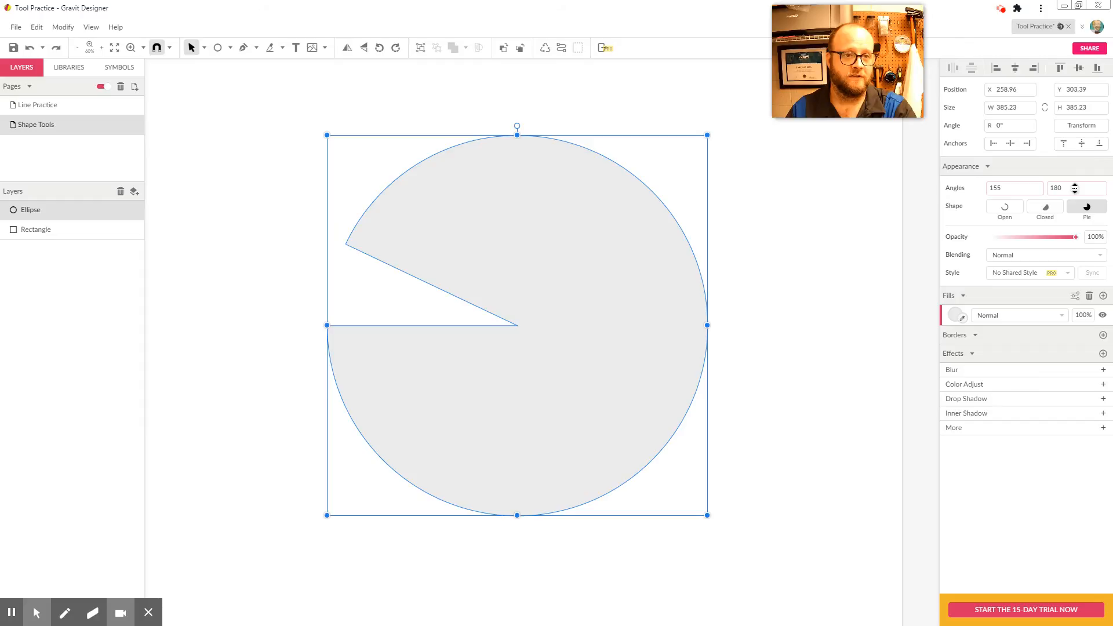
scroll(1074, 188, "up", 20)
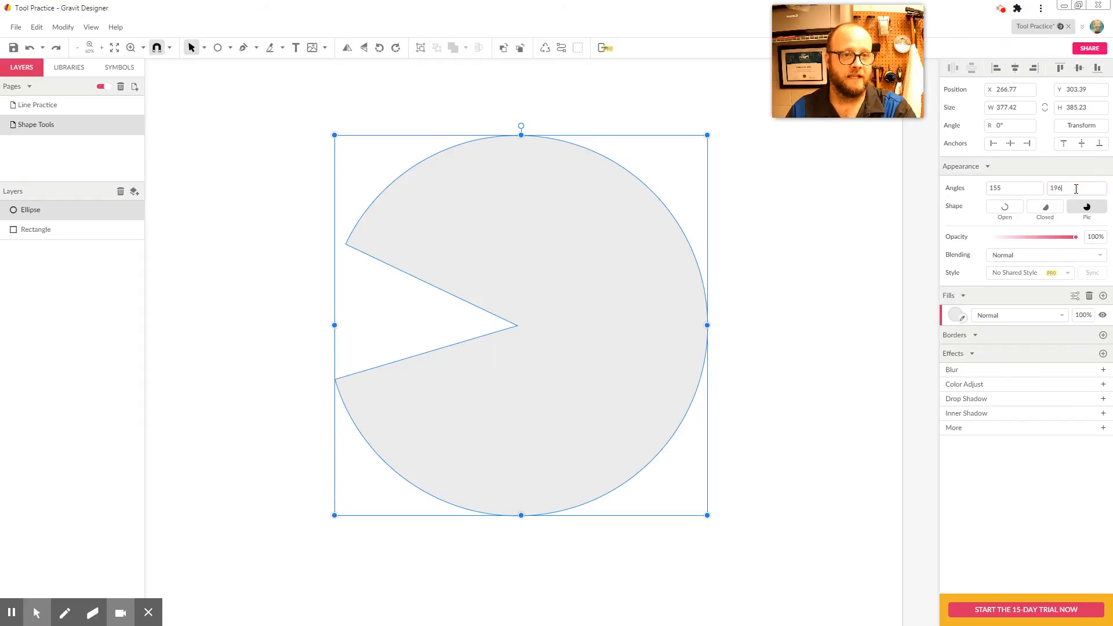
scroll(1075, 189, "up", 20)
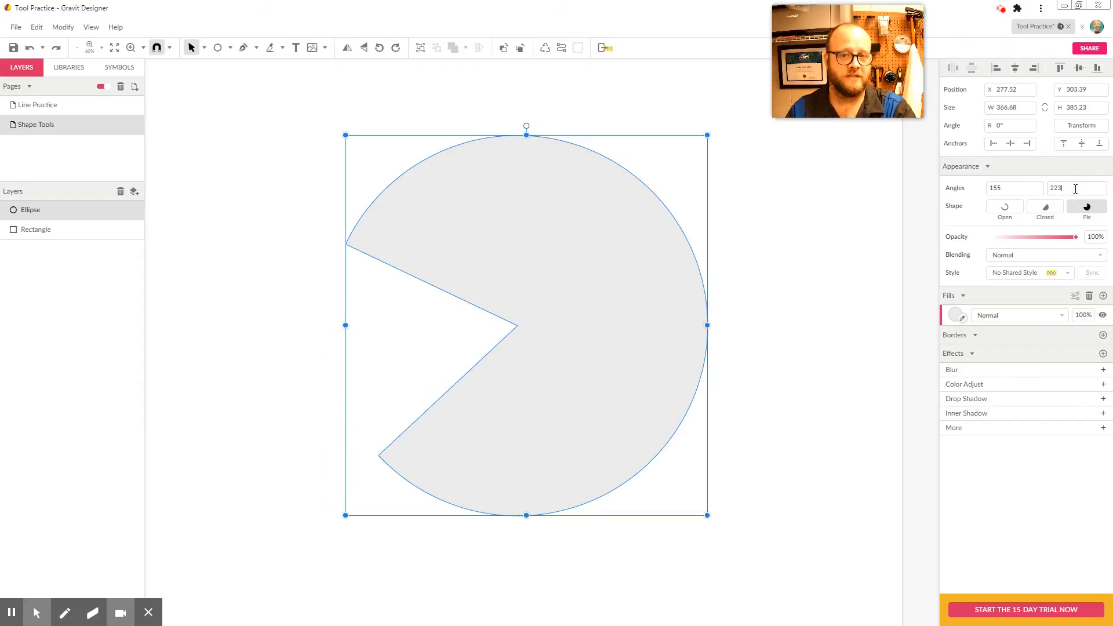
scroll(1075, 189, "up", 6)
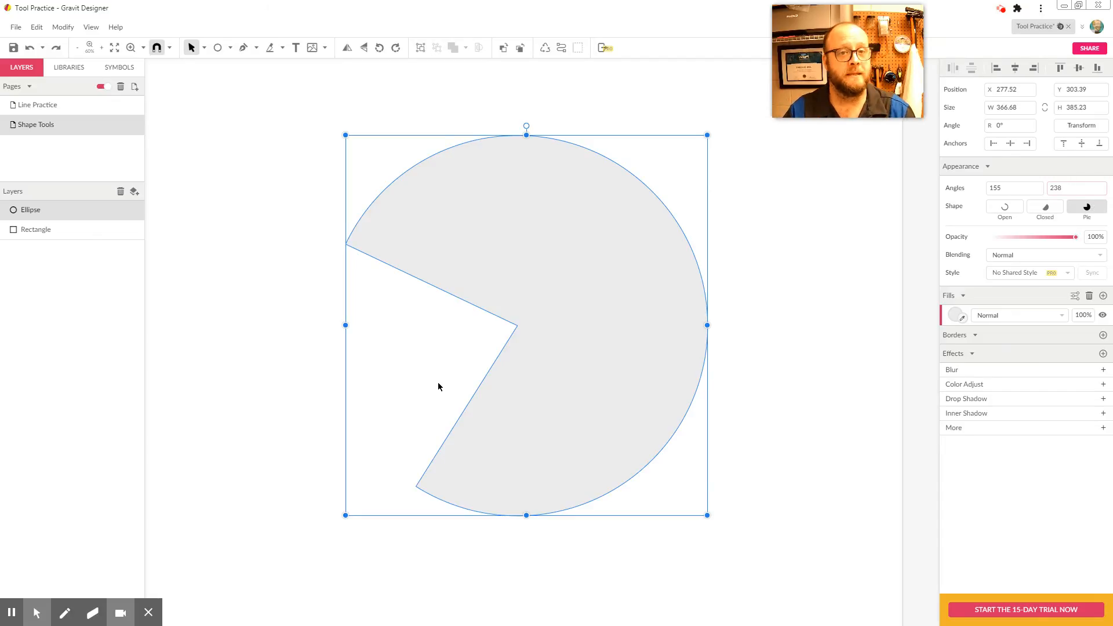
Try the Closed shape option on the cut circle and switch it to Open
left_click(1046, 209)
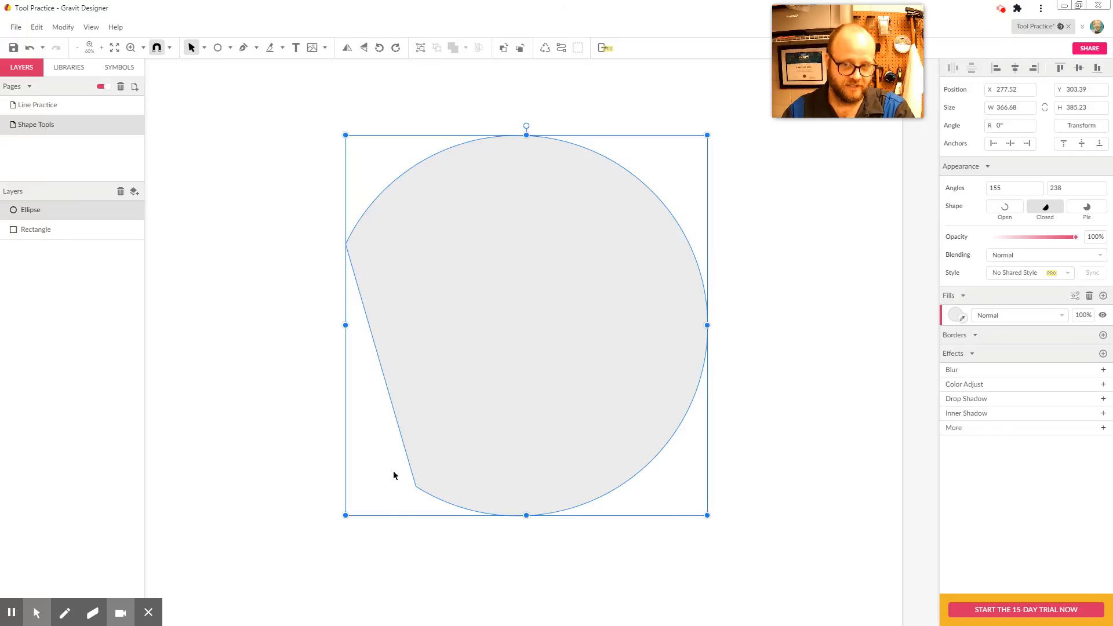
left_click(1003, 209)
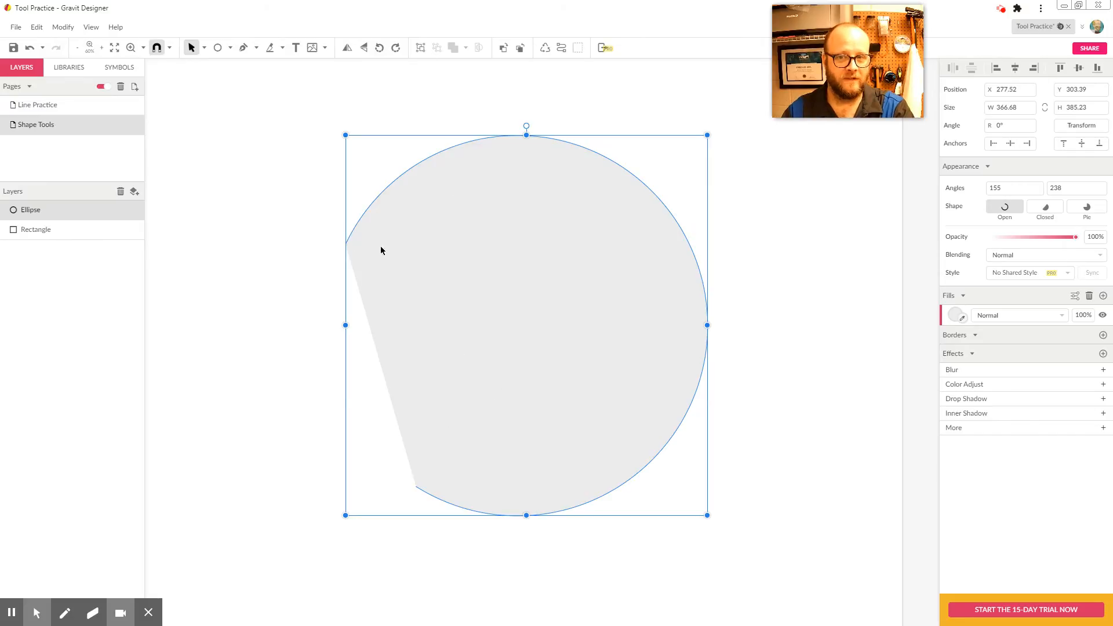
left_click(963, 296)
left_click(963, 296)
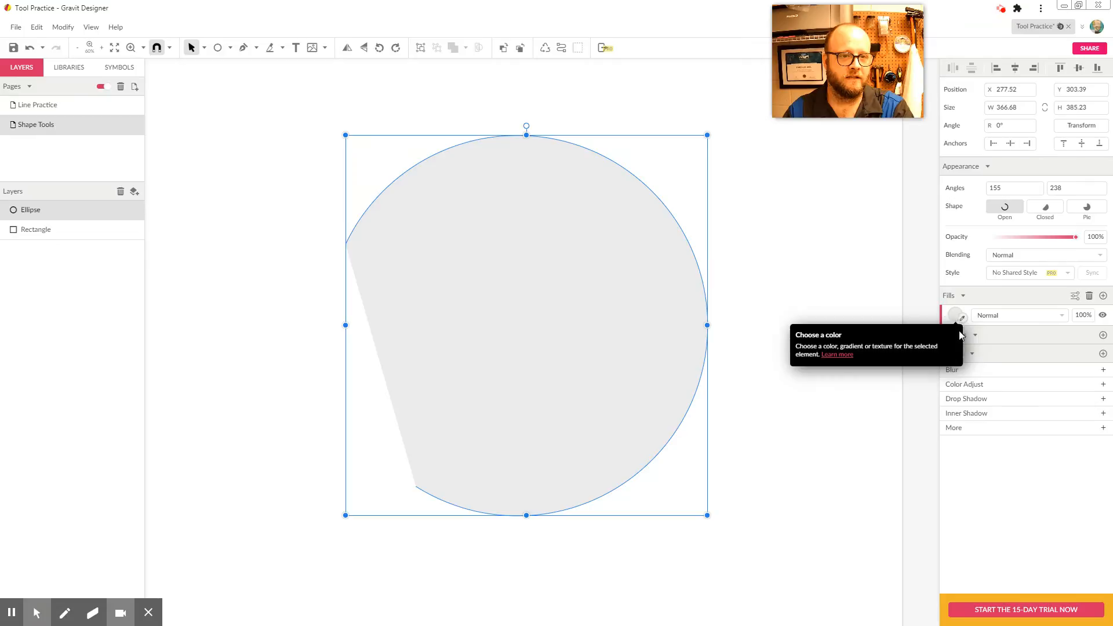
Add a black border to the open circle and set its width to 10 pt
left_click(1102, 335)
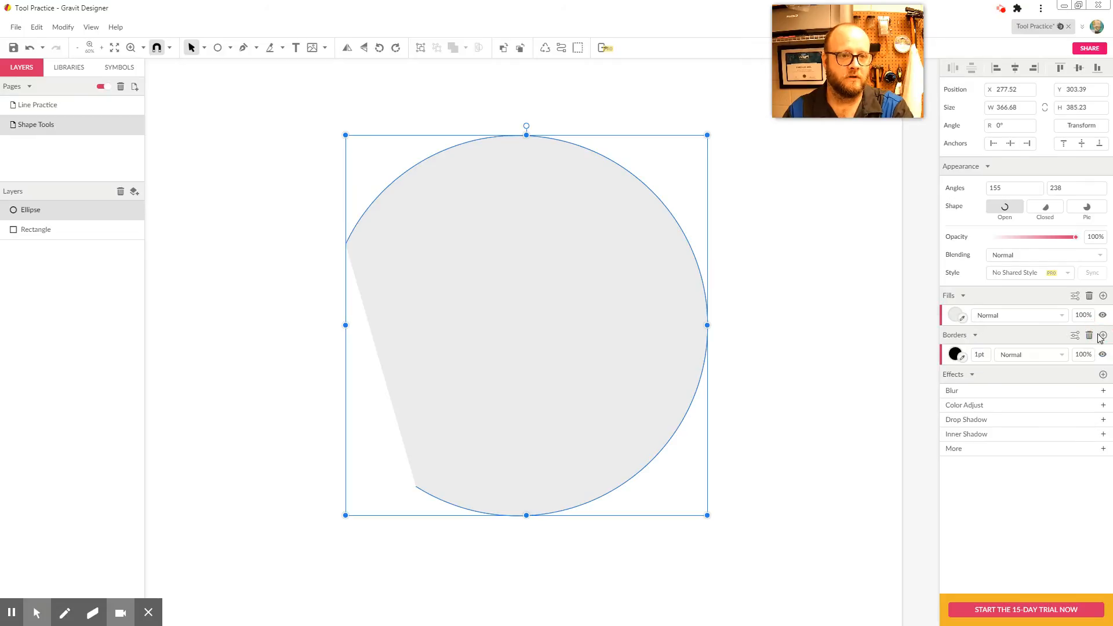
left_click(979, 354)
type("10")
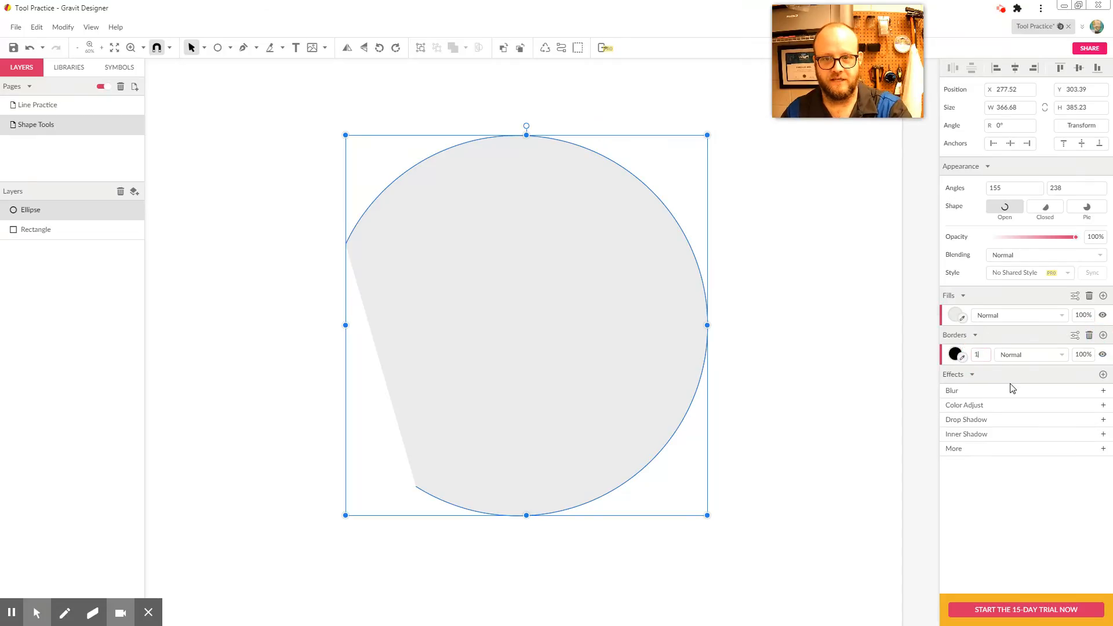
key("Return")
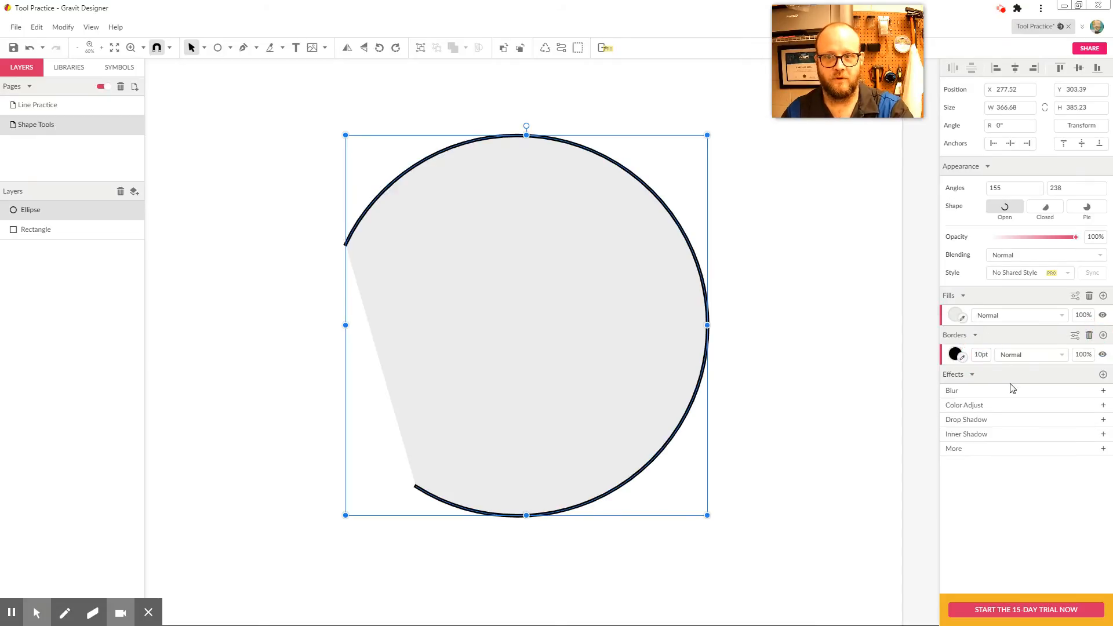
Hide the open circle's fill so that only its border arc remains, and deselect it
left_click(953, 316)
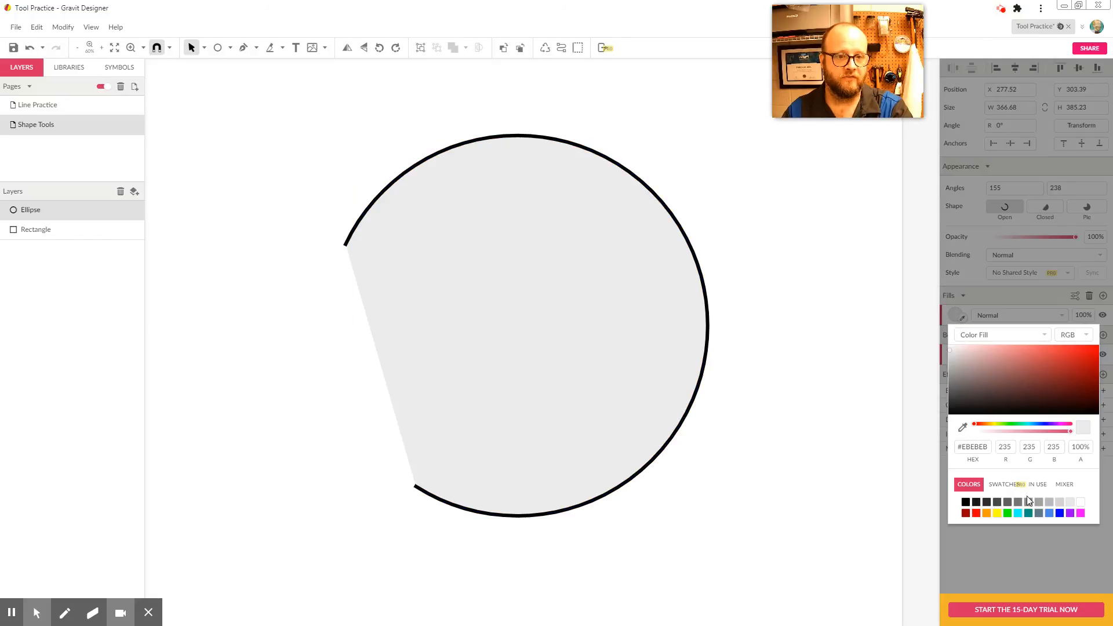
left_click(906, 326)
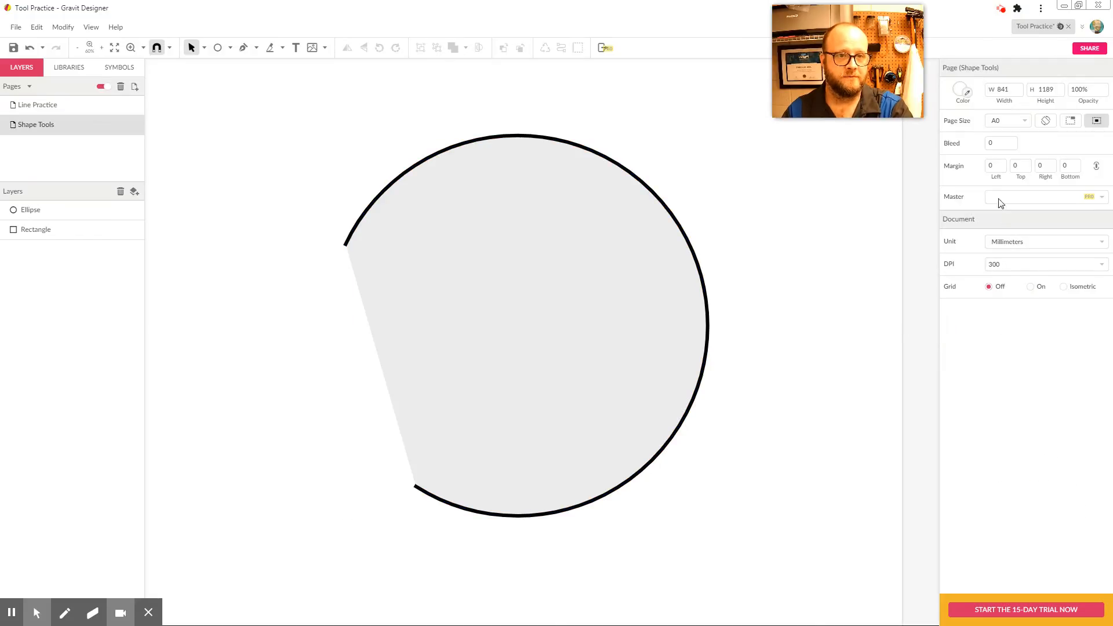
left_click(569, 279)
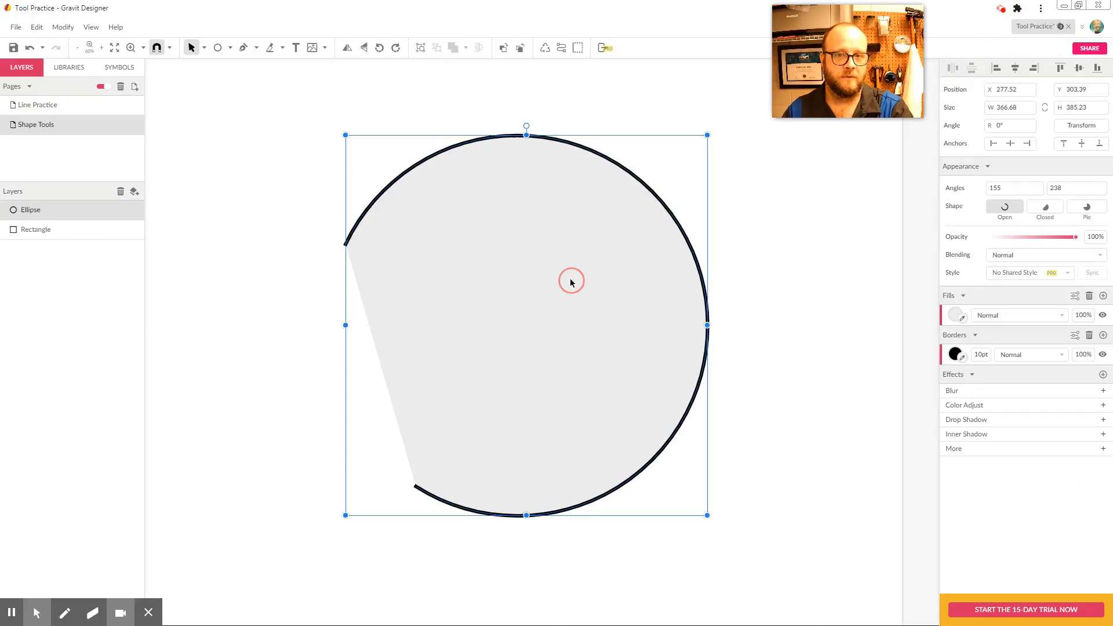
left_click(1103, 316)
left_click(539, 288)
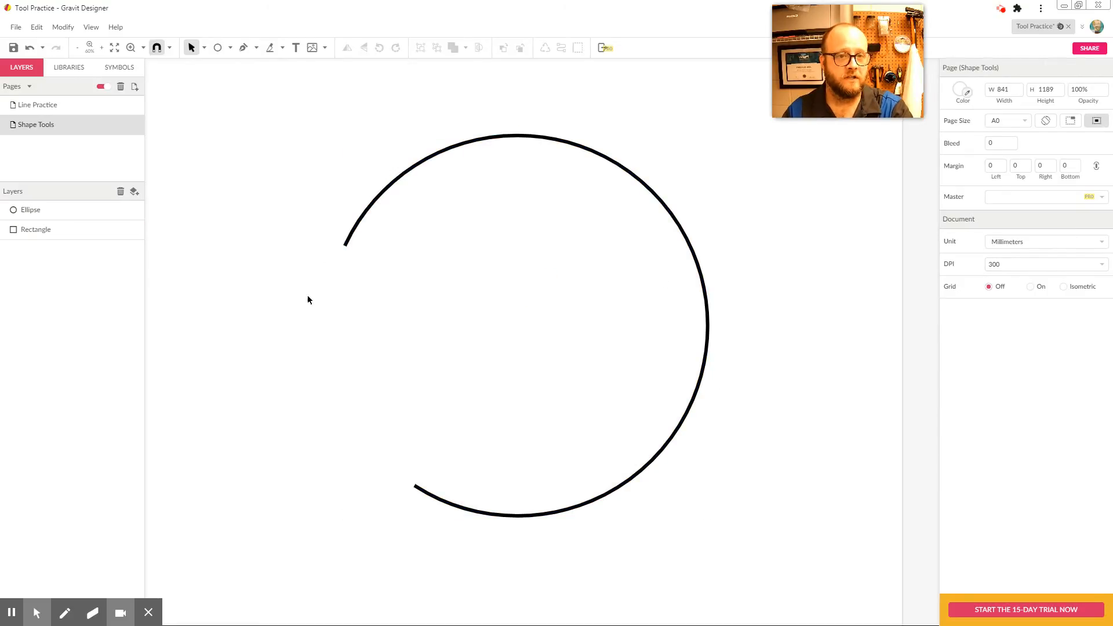
Move the open circle beside the red rectangle near the page's upper edge, at about X 454, Y 39 mm
left_click(677, 220)
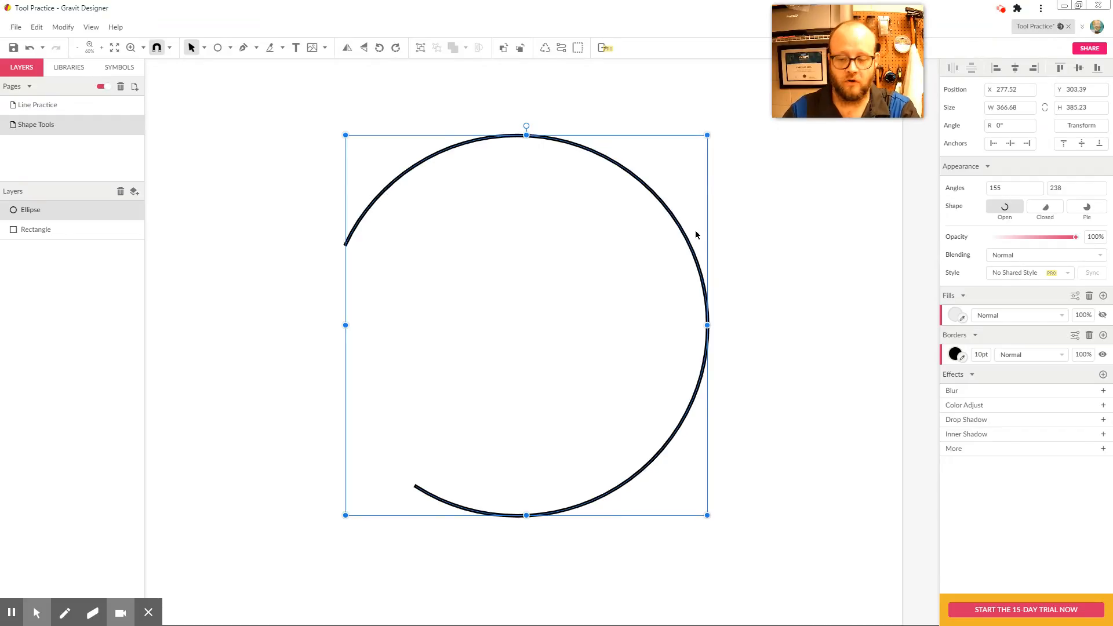
key("ctrl+0")
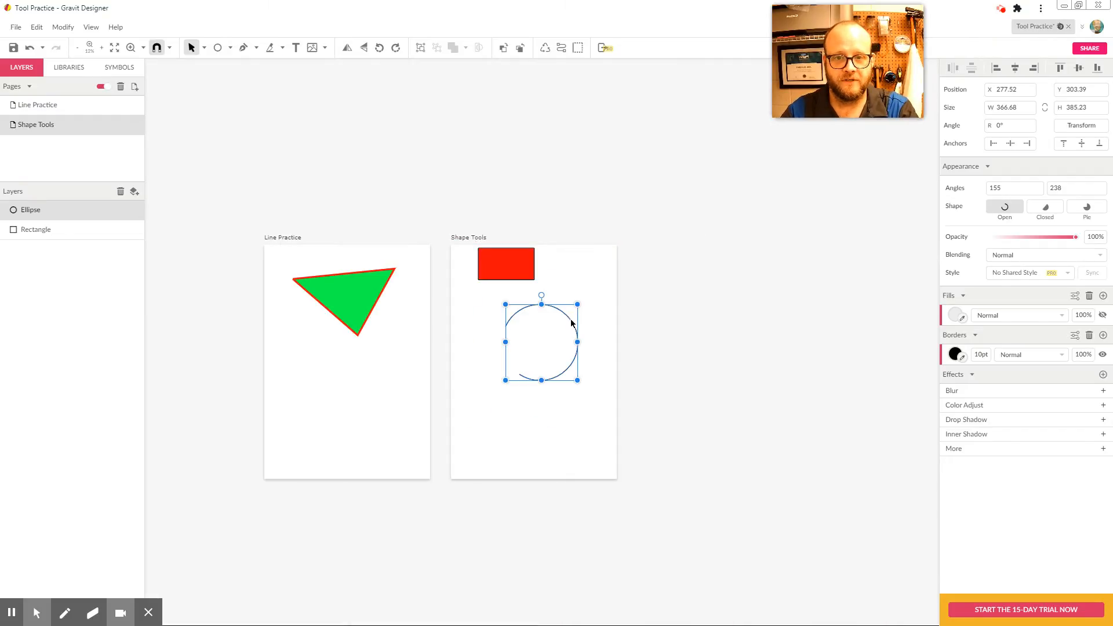
left_click_drag(569, 324, 604, 274)
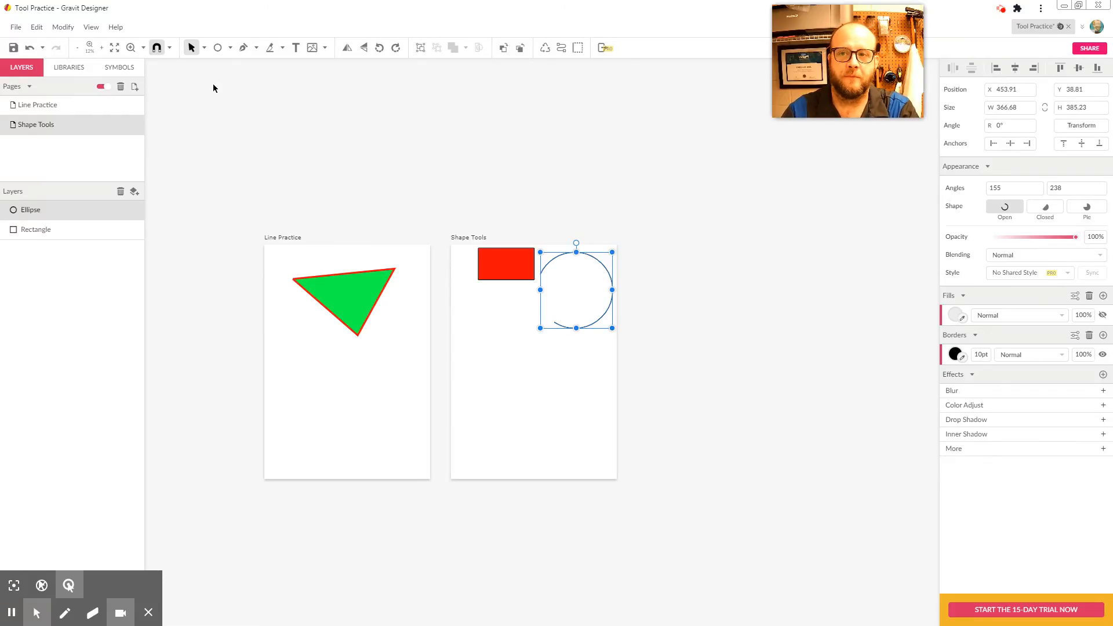
Draw a six-sided polygon about 349 mm wide and 374 mm high below the red rectangle
left_click(230, 48)
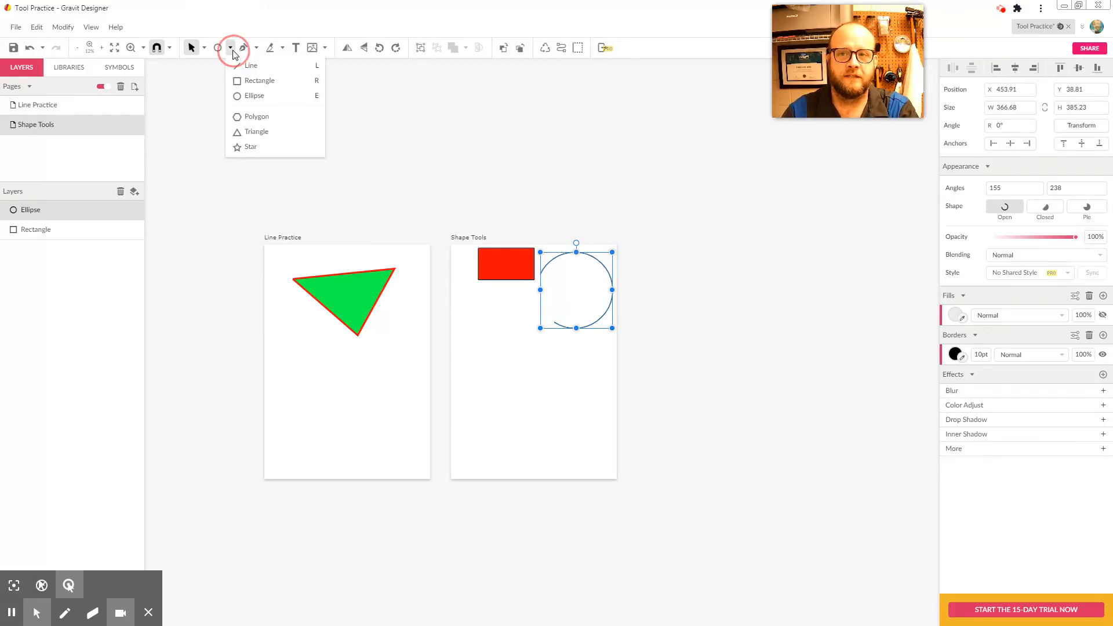
left_click(266, 118)
left_click(490, 364)
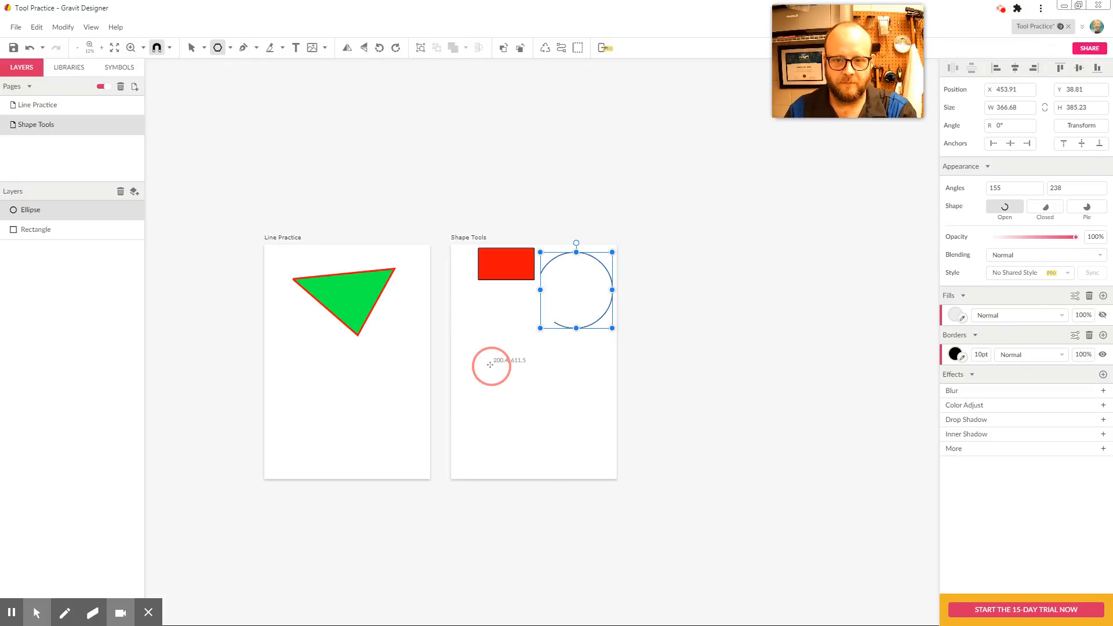
left_click_drag(490, 364, 524, 401)
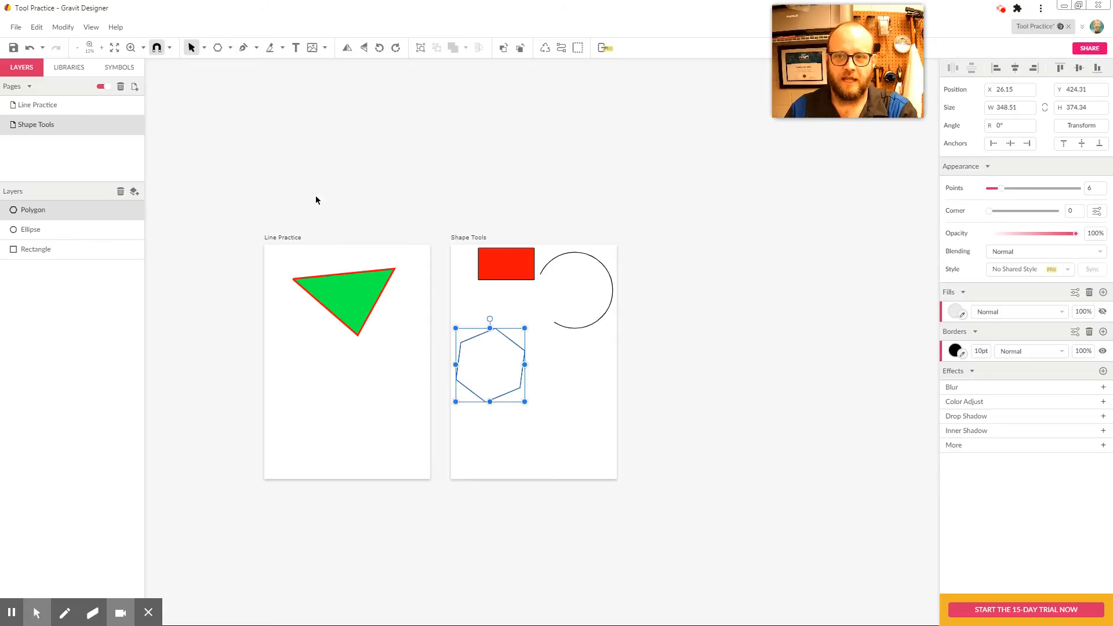
Zoom in on the hexagon and move it down and right to about X 159, Y 503 mm
key("z")
left_click_drag(429, 305, 597, 432)
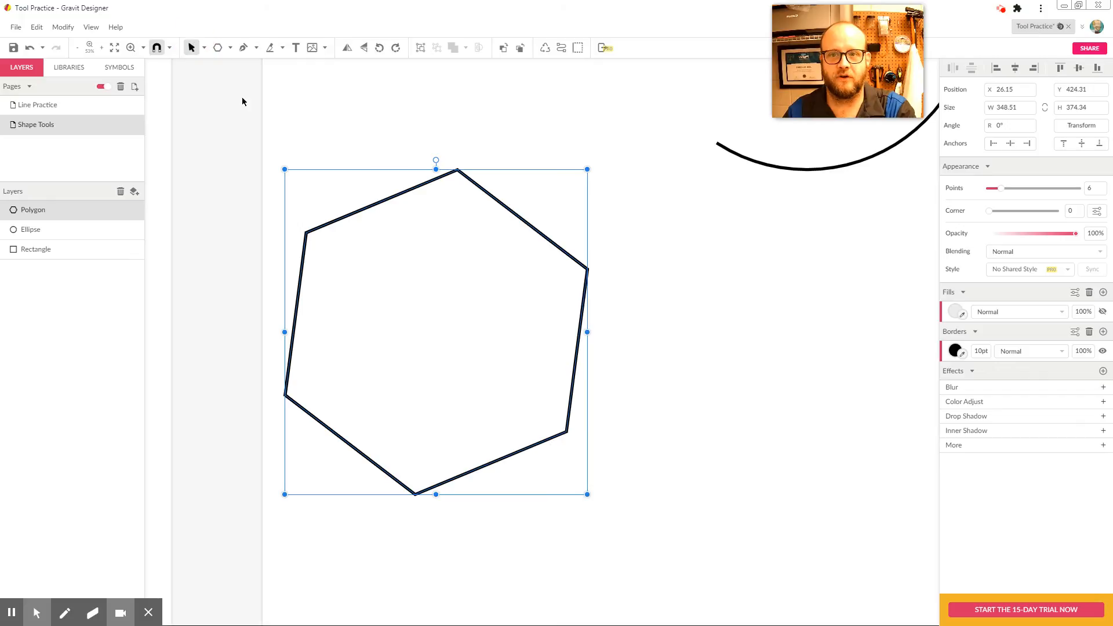
left_click_drag(412, 188, 528, 255)
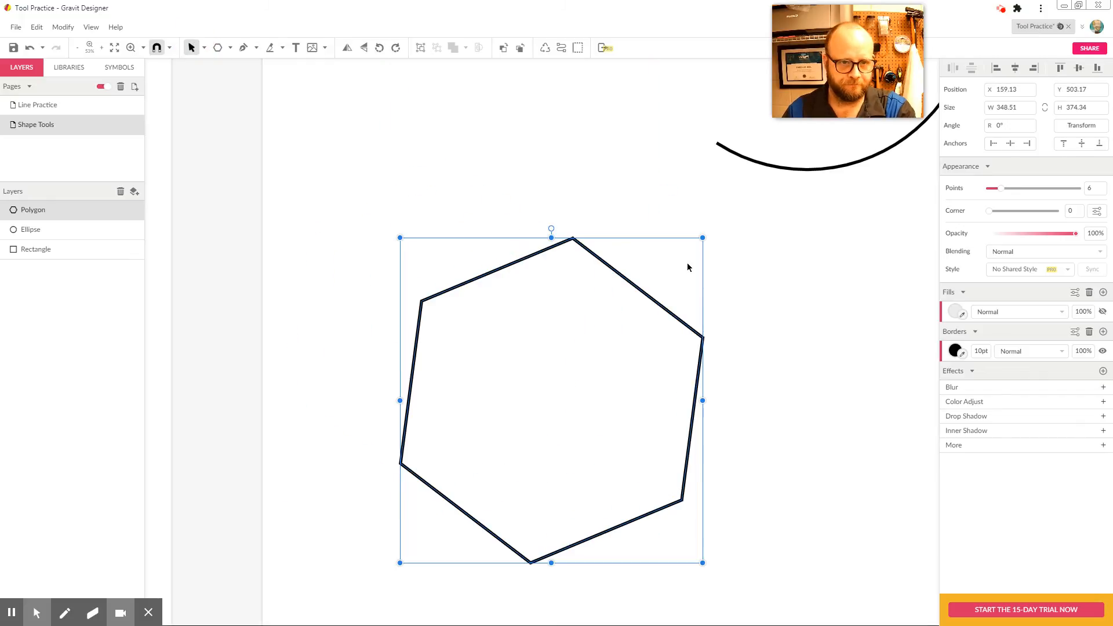
left_click(649, 292)
left_click_drag(776, 266, 602, 382)
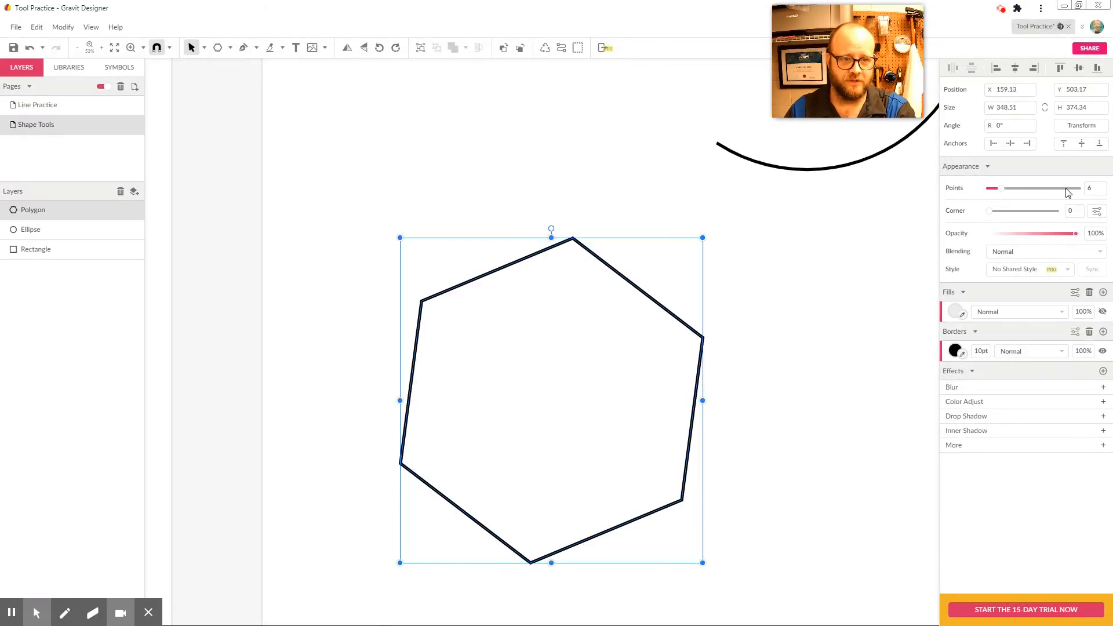
Try the polygon with 8 points and with 12 points
left_click(1089, 188)
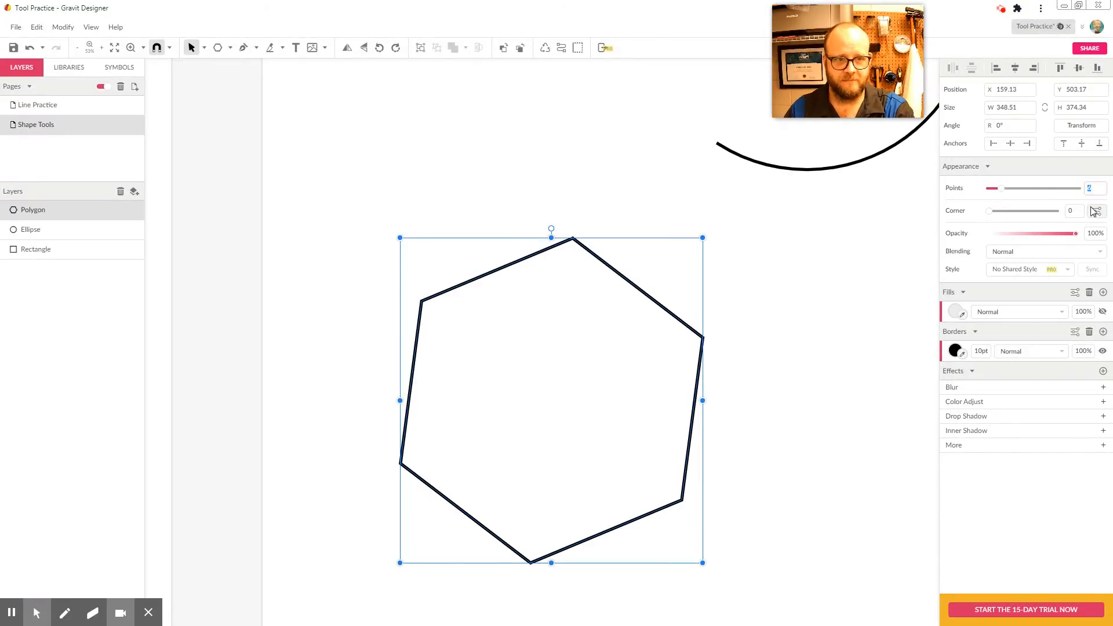
type("8")
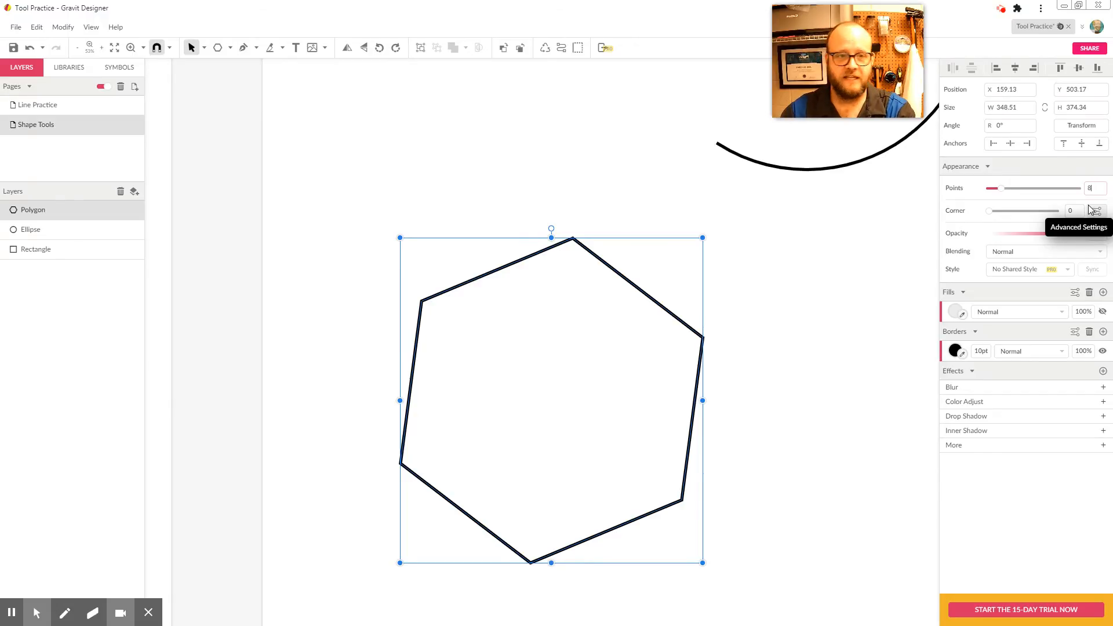
key("Tab")
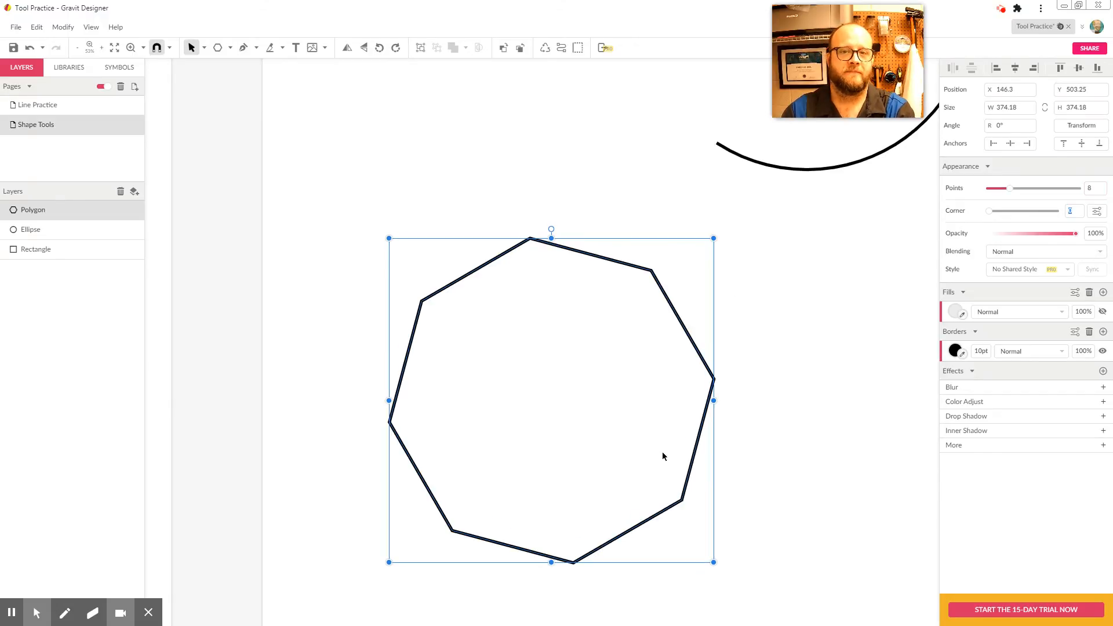
left_click(1089, 189)
type("12")
key("Return")
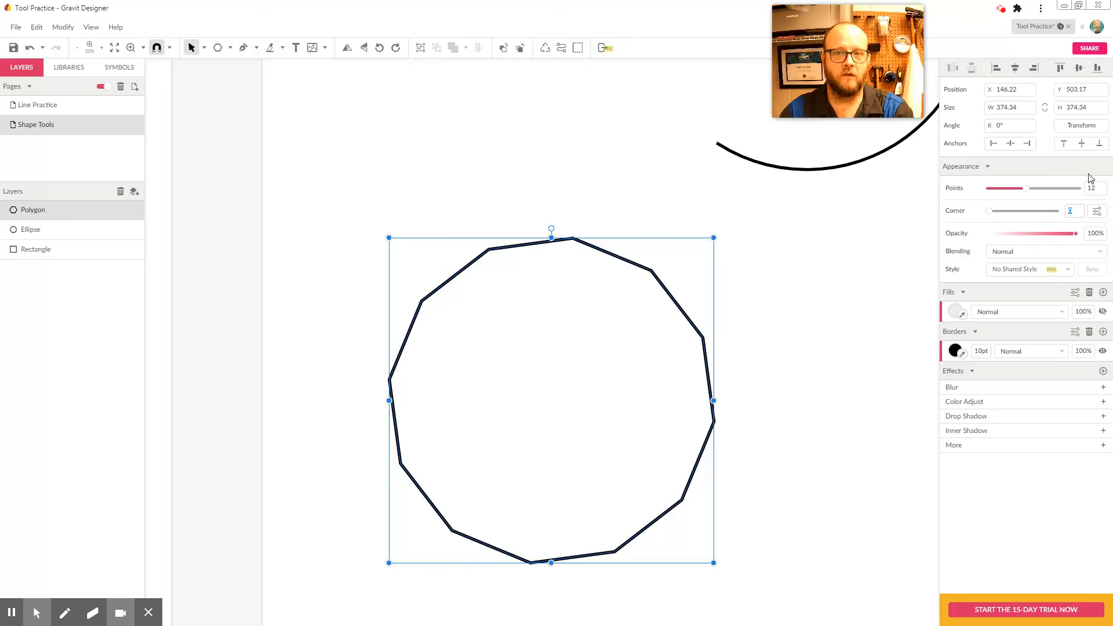
Try reducing the polygon to 3 points
left_click(1096, 187)
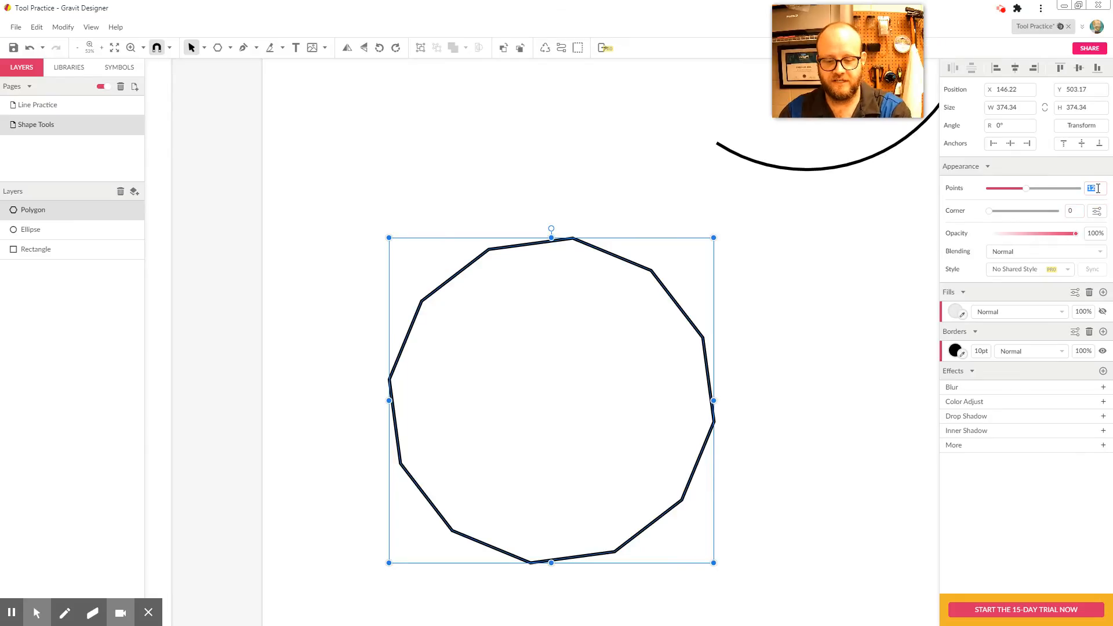
type("3")
key("Tab")
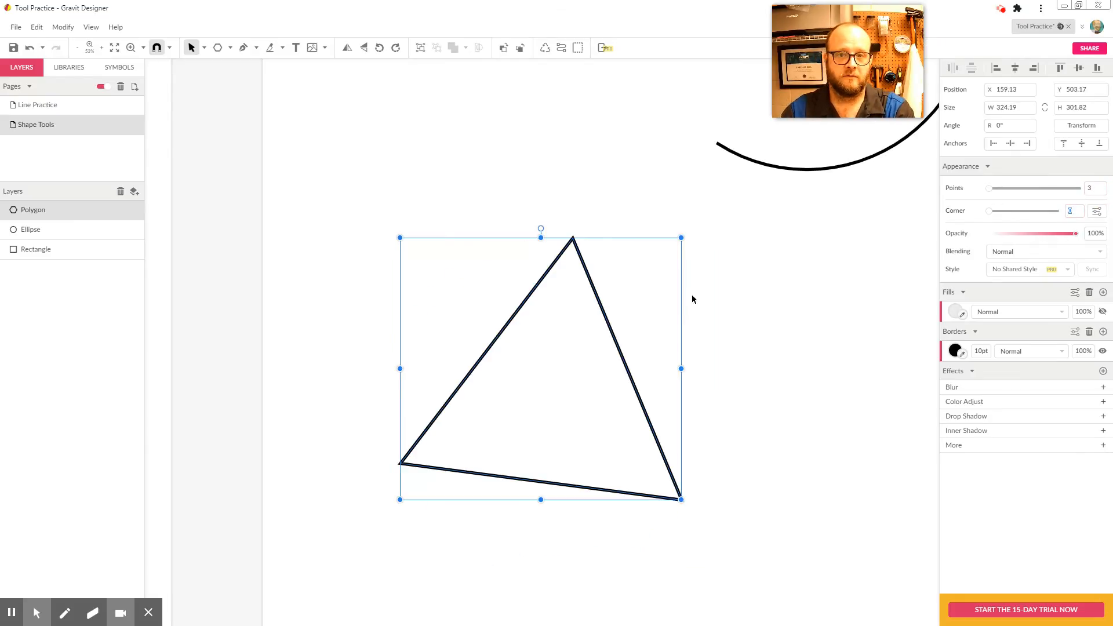
Try the polygon with 4 points and round its corners to about 30.7
left_click(1096, 189)
type("4")
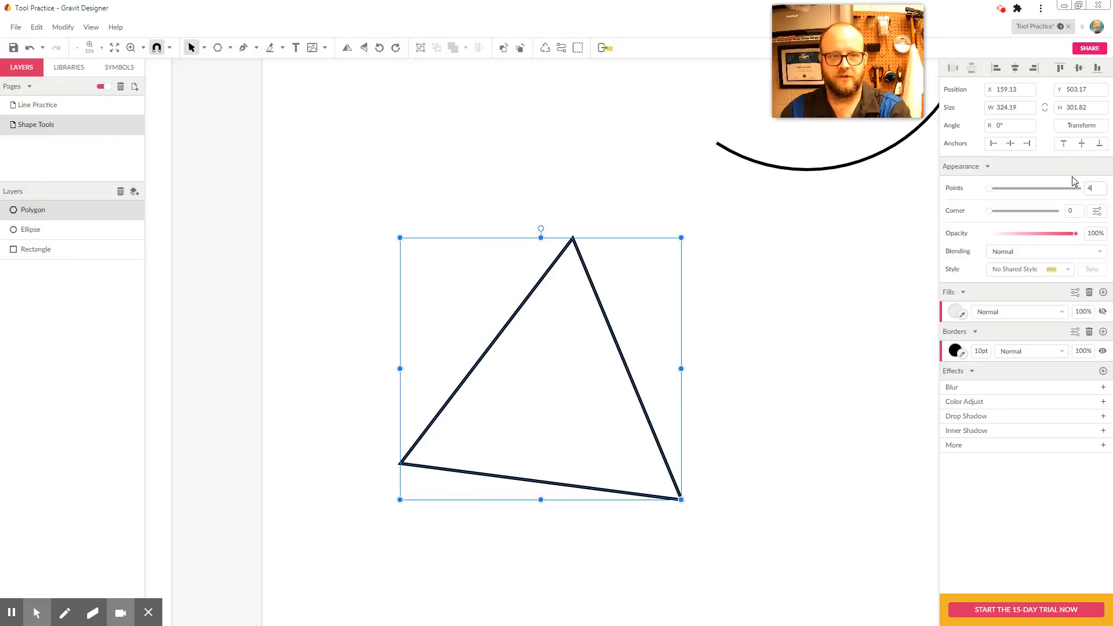
key("Tab")
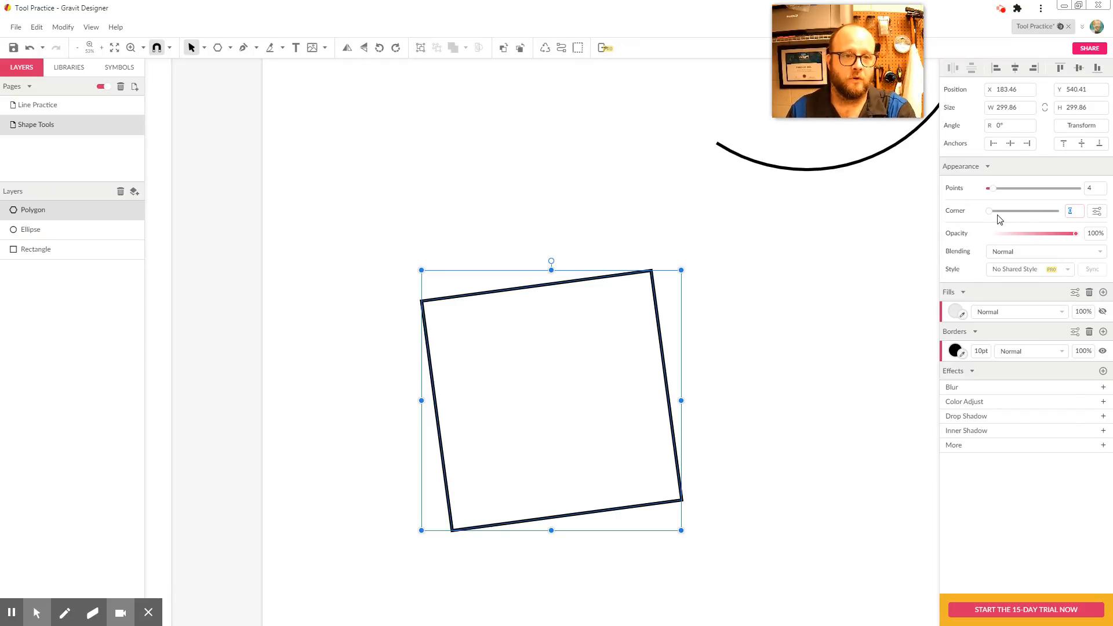
mouse_move(989, 211)
left_mouse_down()
mouse_move(1049, 218)
mouse_move(1008, 220)
left_mouse_up()
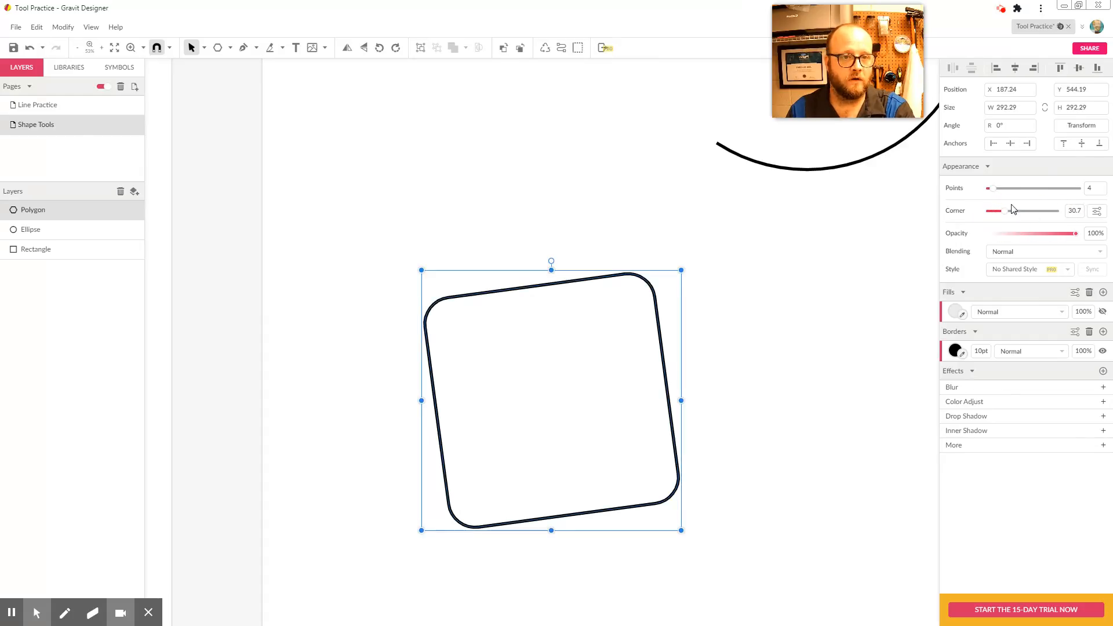
Set the polygon's points to 7 and return its corner value to 0
left_click(1088, 185)
type("7")
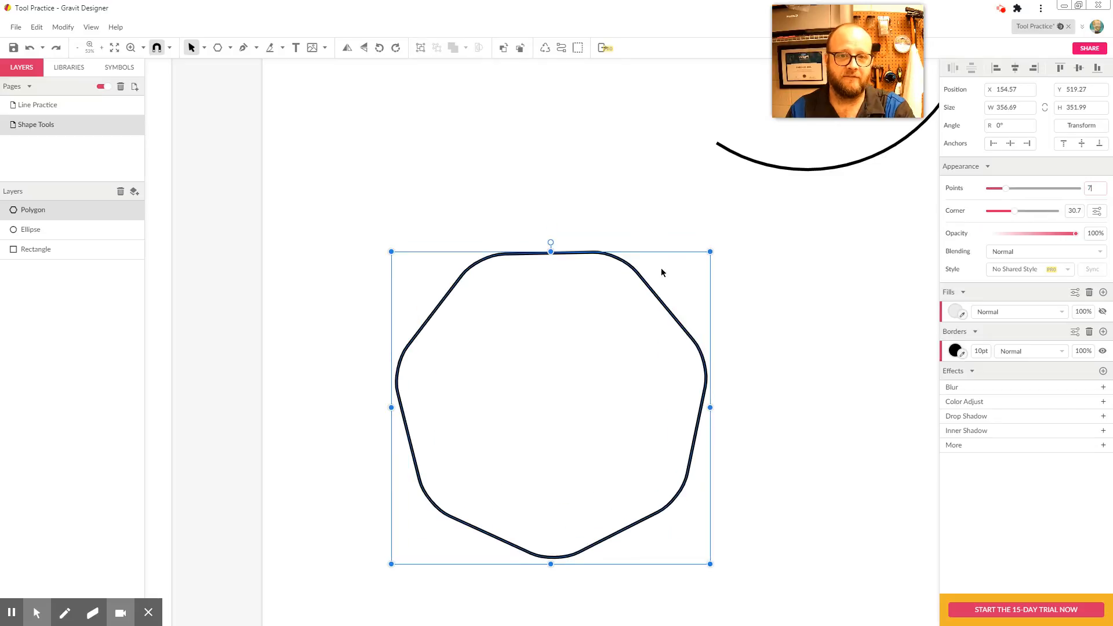
left_click_drag(1015, 212, 928, 229)
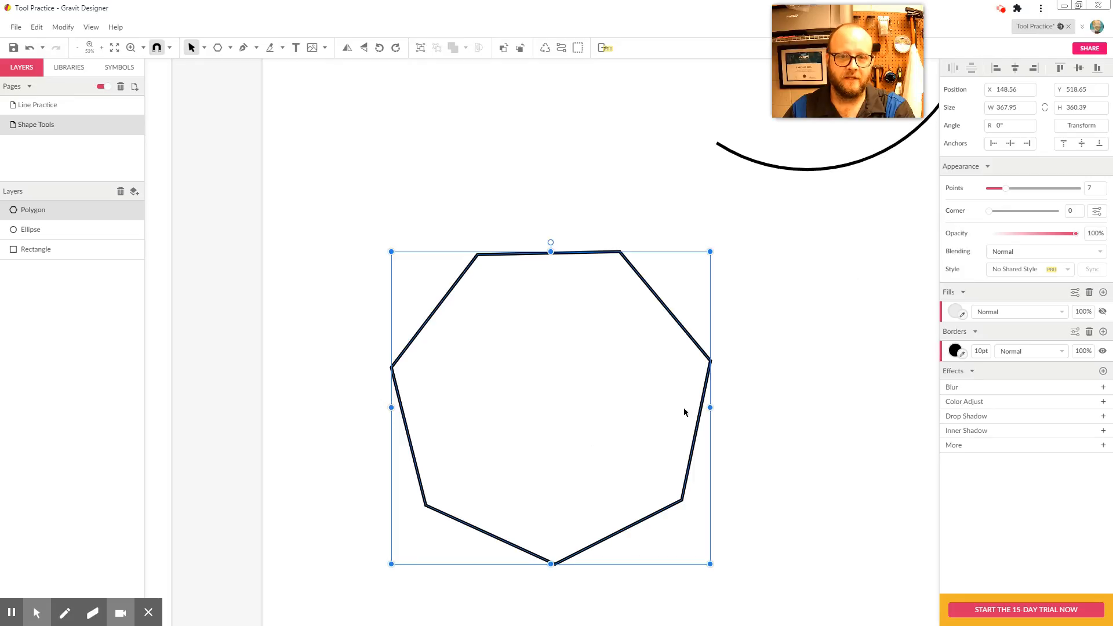
Move the seven-sided polygon up and left on the page to about X 44, Y 176 mm
left_click(844, 318)
left_click(618, 359)
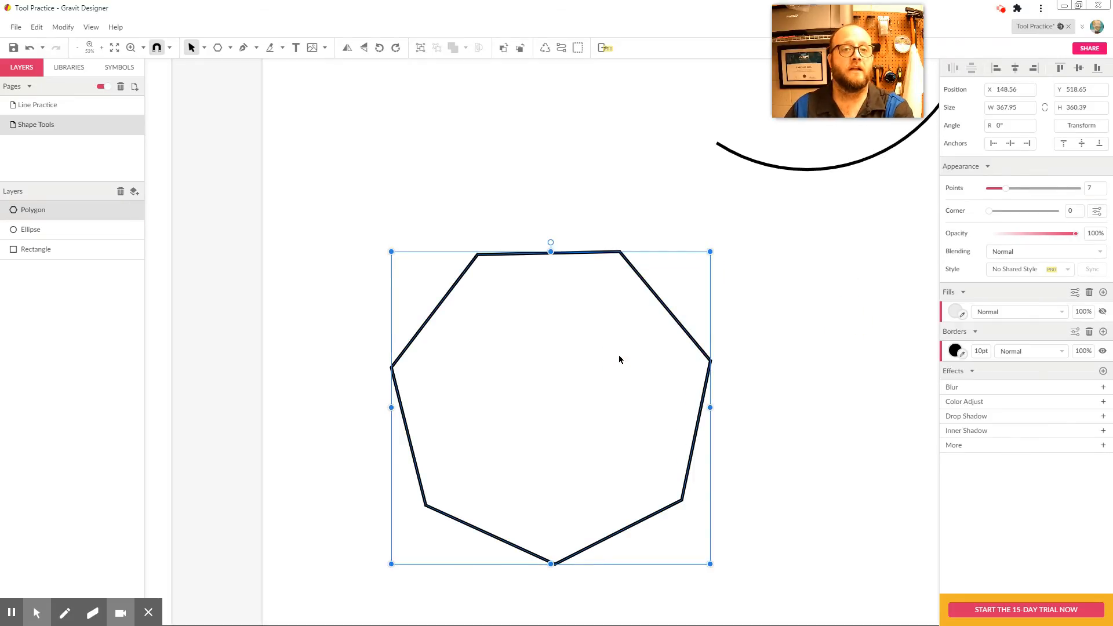
left_click_drag(685, 499, 591, 201)
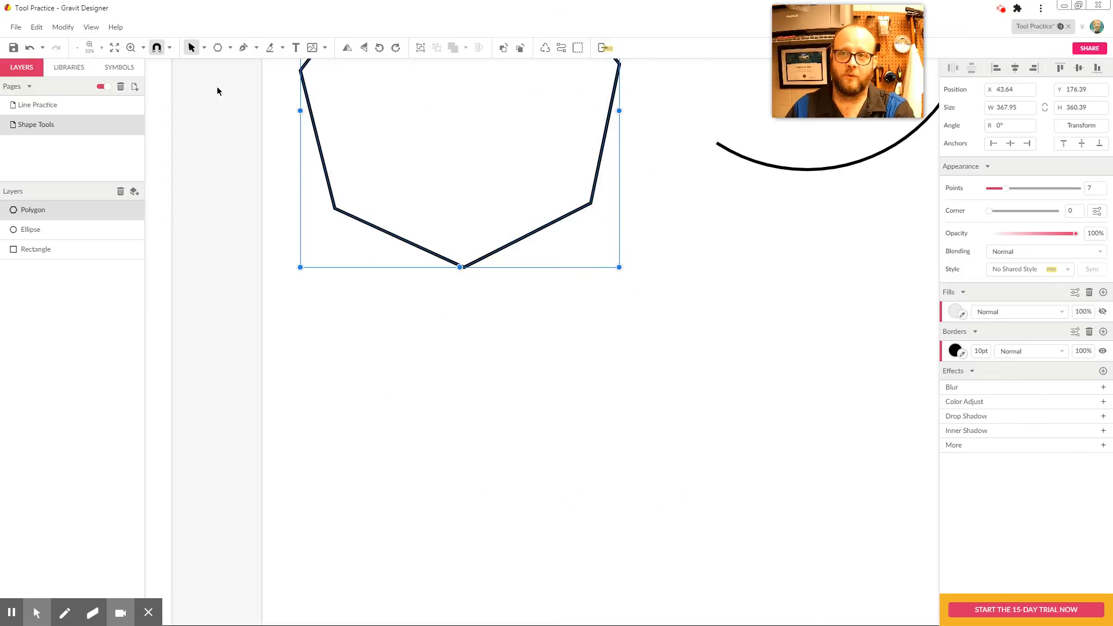
Draw a triangle about 262 mm wide and 247 mm high below the seven-sided polygon
left_click(231, 47)
left_click(256, 132)
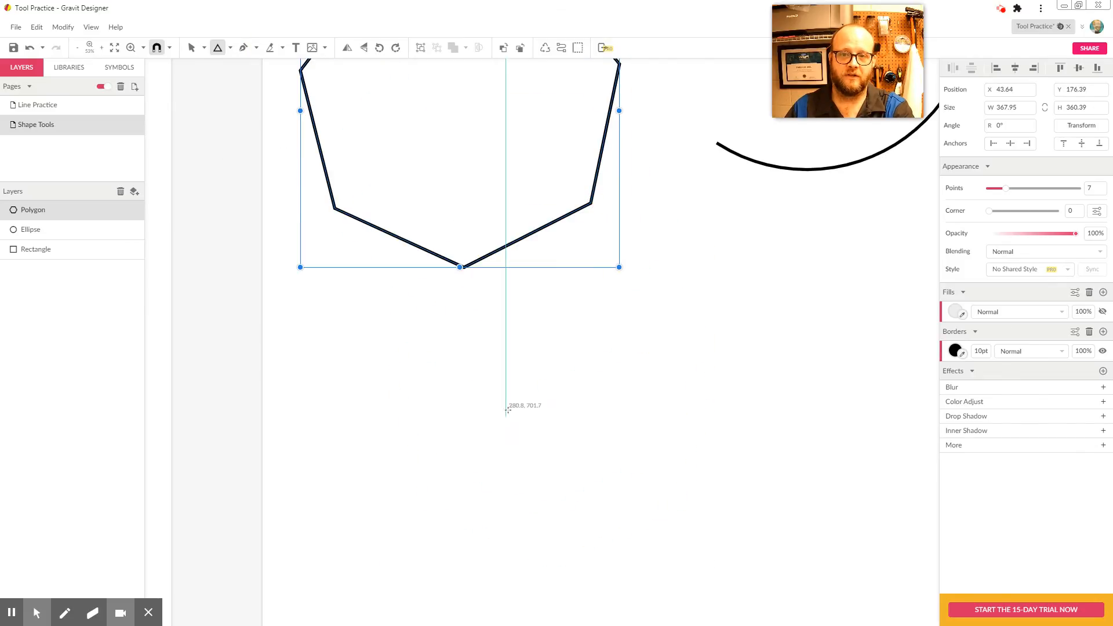
left_click_drag(520, 409, 621, 491)
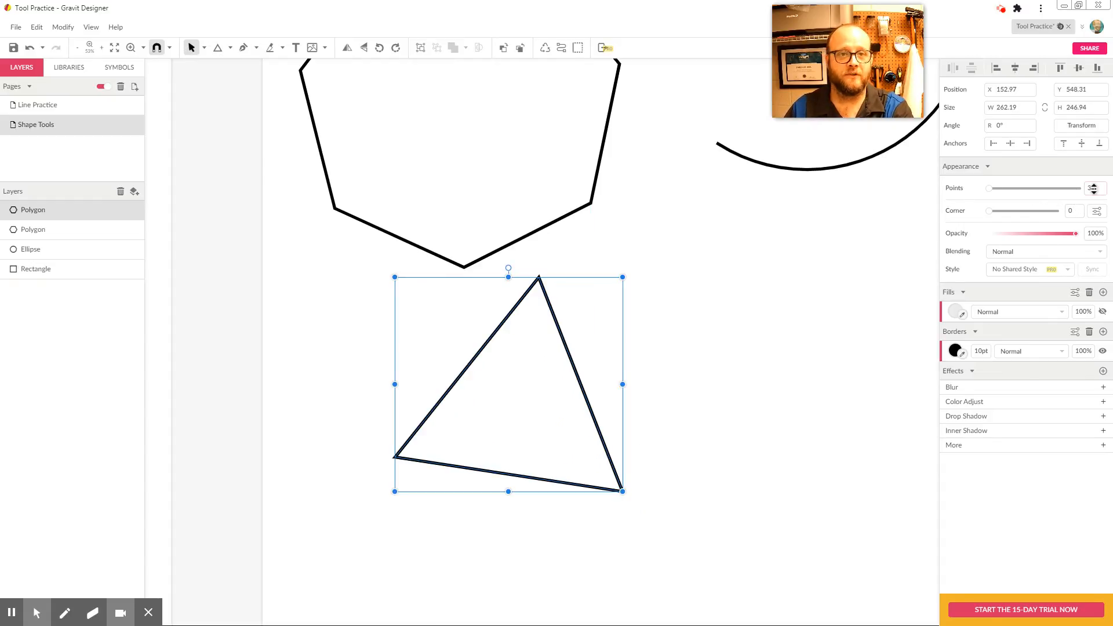
Try 4 points and rounded corners on the triangle, restoring 3 points and a corner value of 0
left_click(993, 189)
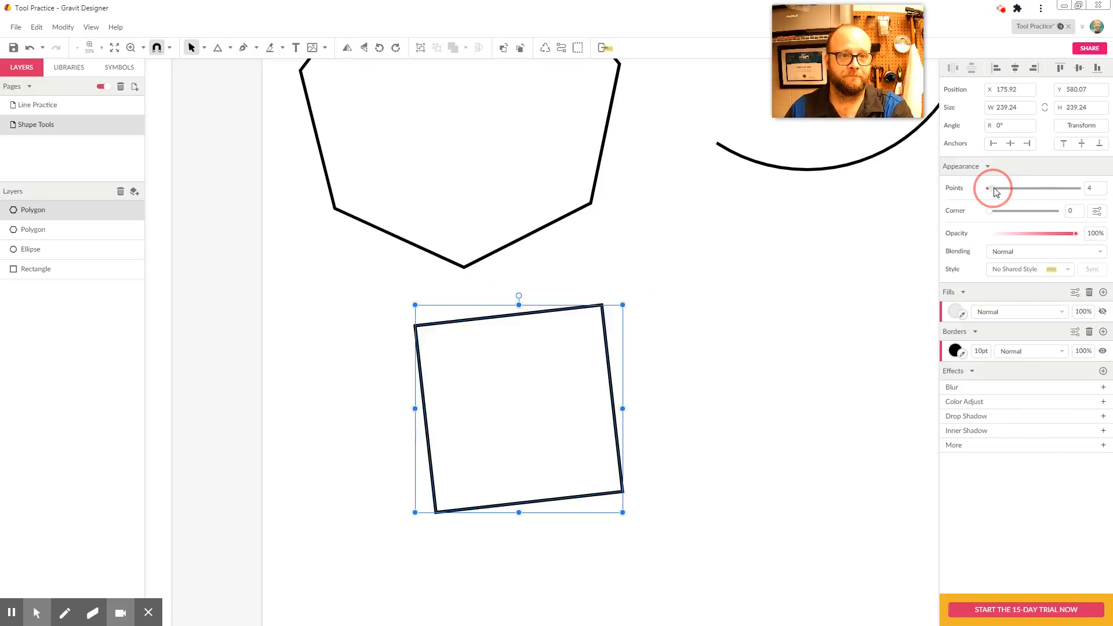
left_click_drag(995, 192, 974, 198)
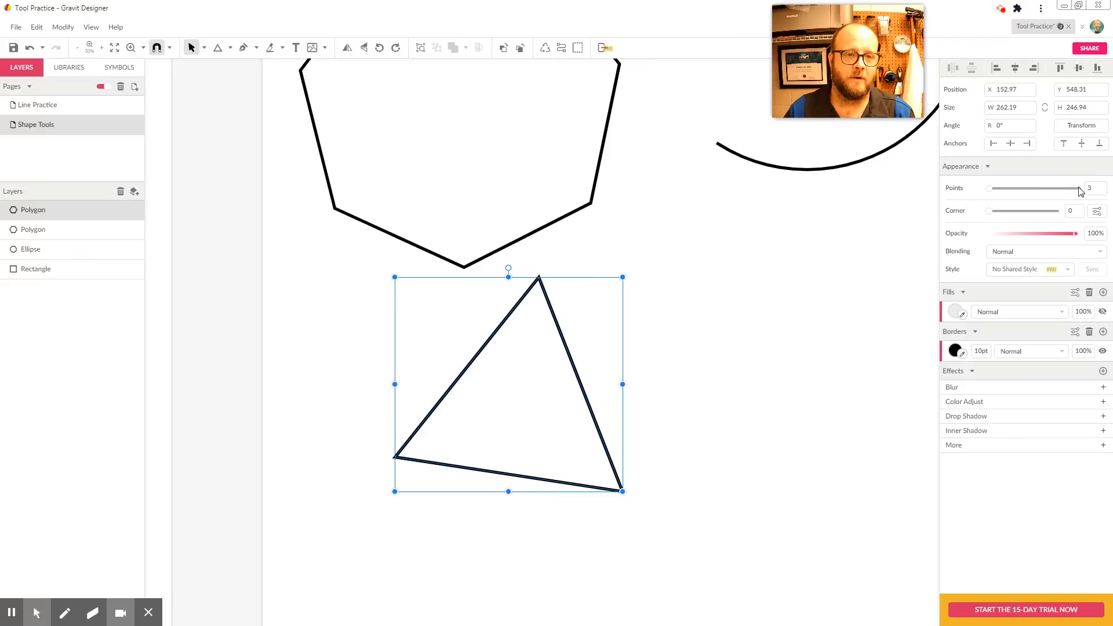
left_click_drag(992, 212, 853, 231)
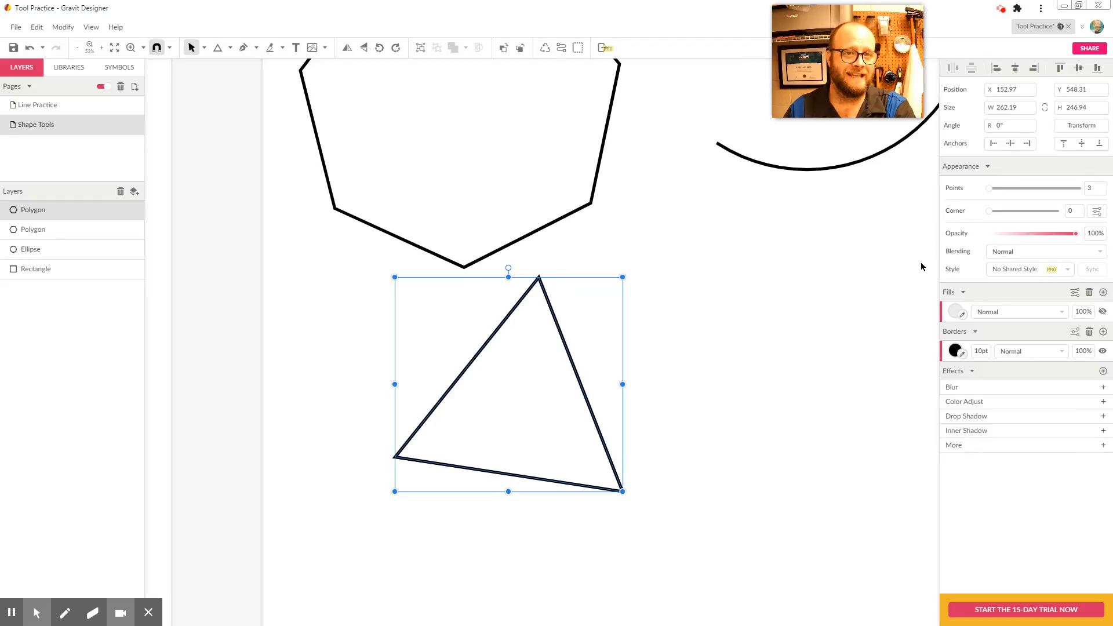
Move the triangle up so it overlaps the seven-sided polygon, and deselect it
left_click_drag(578, 384, 510, 139)
left_click(589, 410)
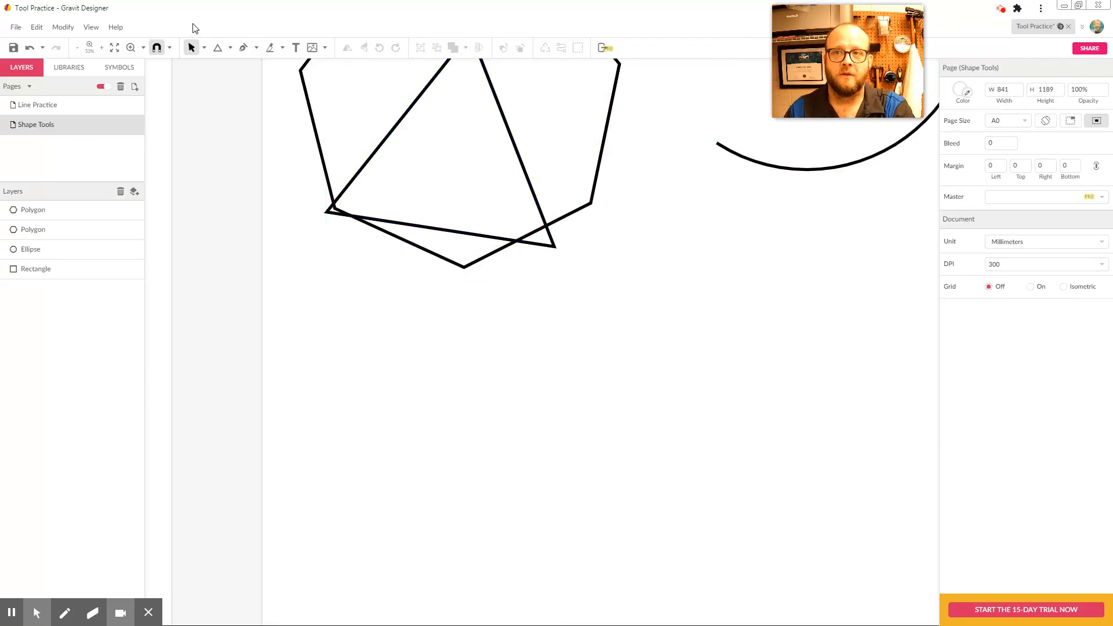
left_click(231, 49)
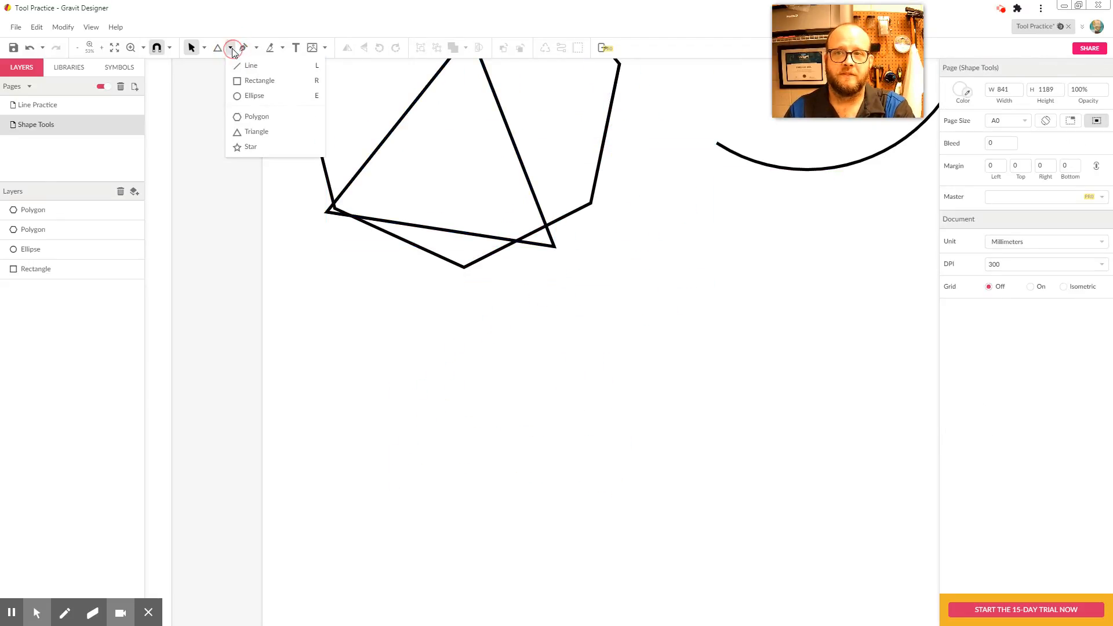
left_click(259, 145)
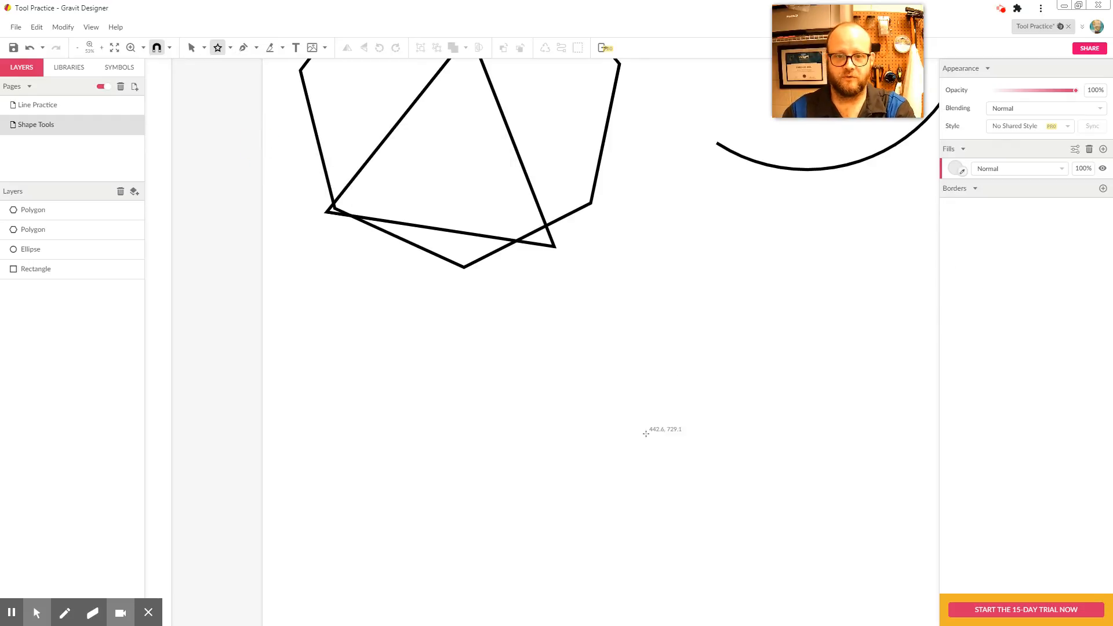
left_click_drag(646, 428, 598, 273)
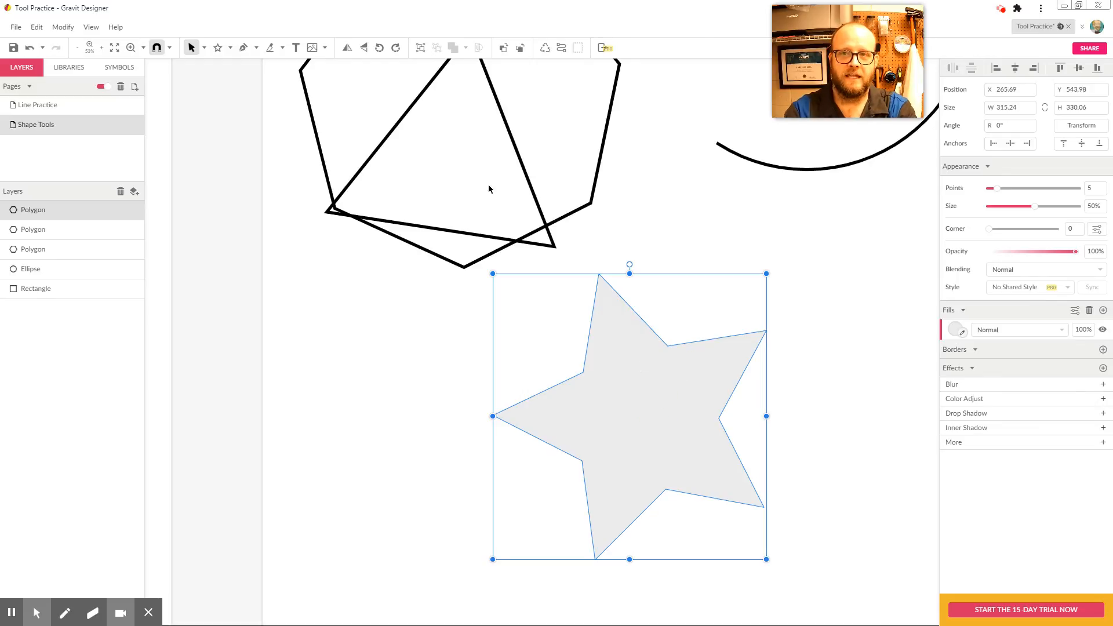
key("Delete")
Draw an upright five-pointed star about 439 mm wide and 418 mm high below the polygons and shift it right
left_click(218, 47)
left_click_drag(583, 475, 742, 427)
scroll(742, 424, "left", 3)
scroll(743, 425, "right", 4)
scroll(741, 426, "left", 1)
key("space")
left_click_drag(764, 468, 735, 352)
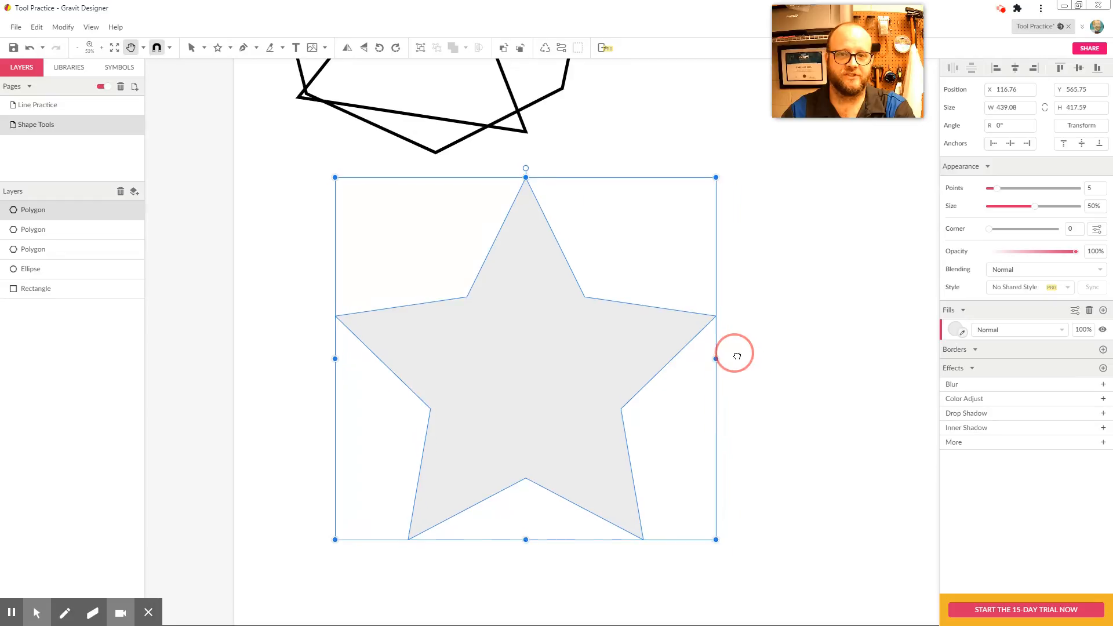
left_click_drag(524, 373, 620, 365)
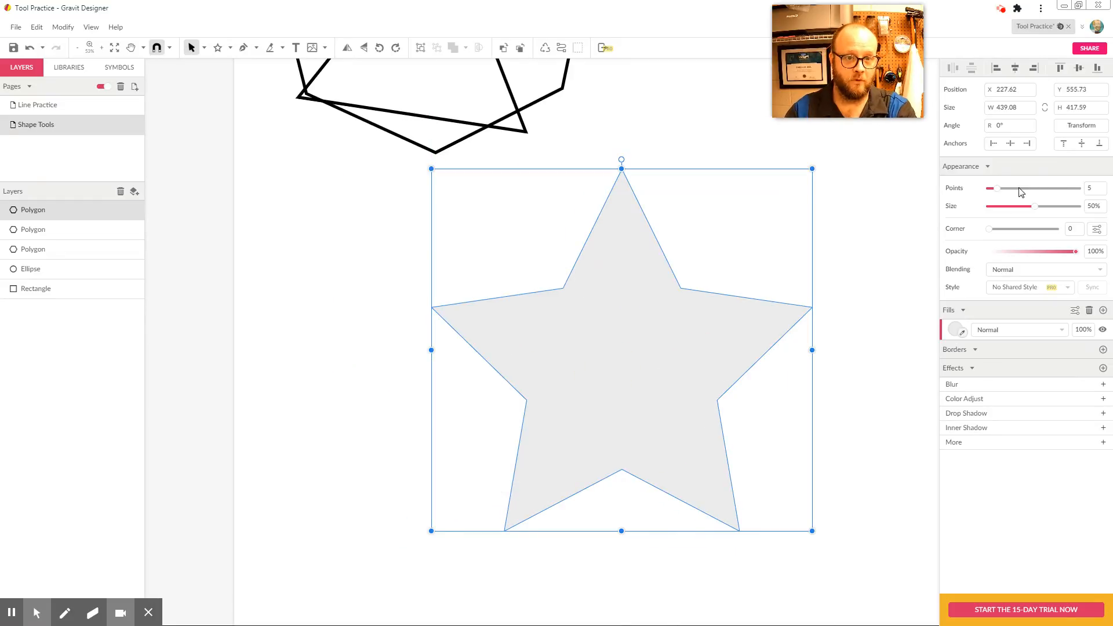
Experiment with the star's point count and inner size, ending at 11 points and 31%
mouse_move(998, 192)
left_mouse_down()
mouse_move(1055, 189)
mouse_move(981, 193)
mouse_move(1040, 197)
mouse_move(986, 191)
mouse_move(1006, 192)
left_mouse_up()
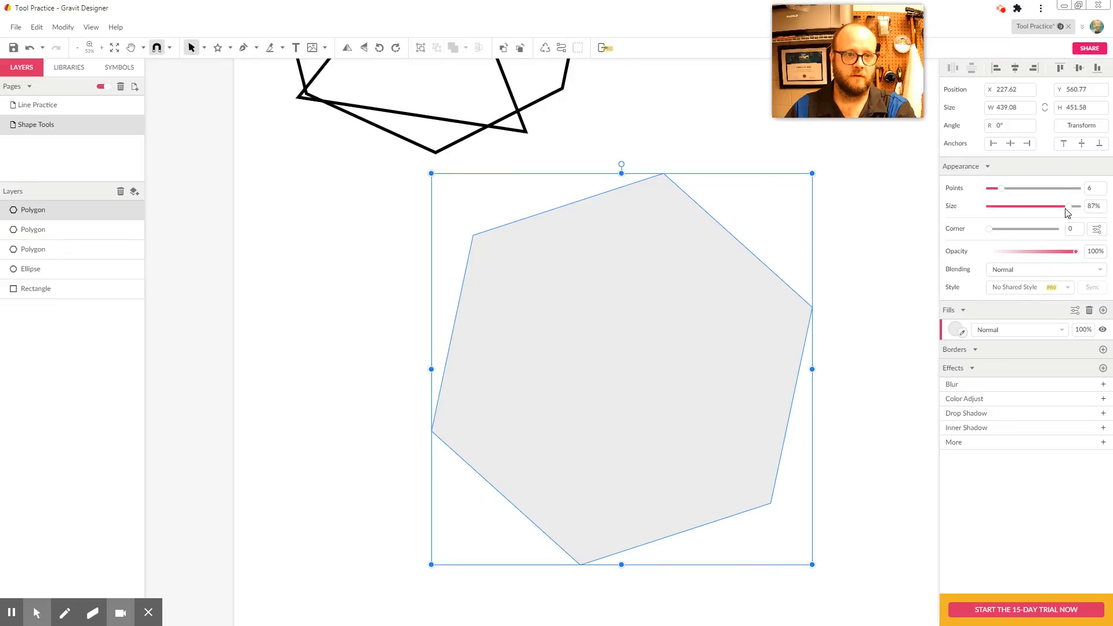
left_click_drag(1066, 210, 1022, 196)
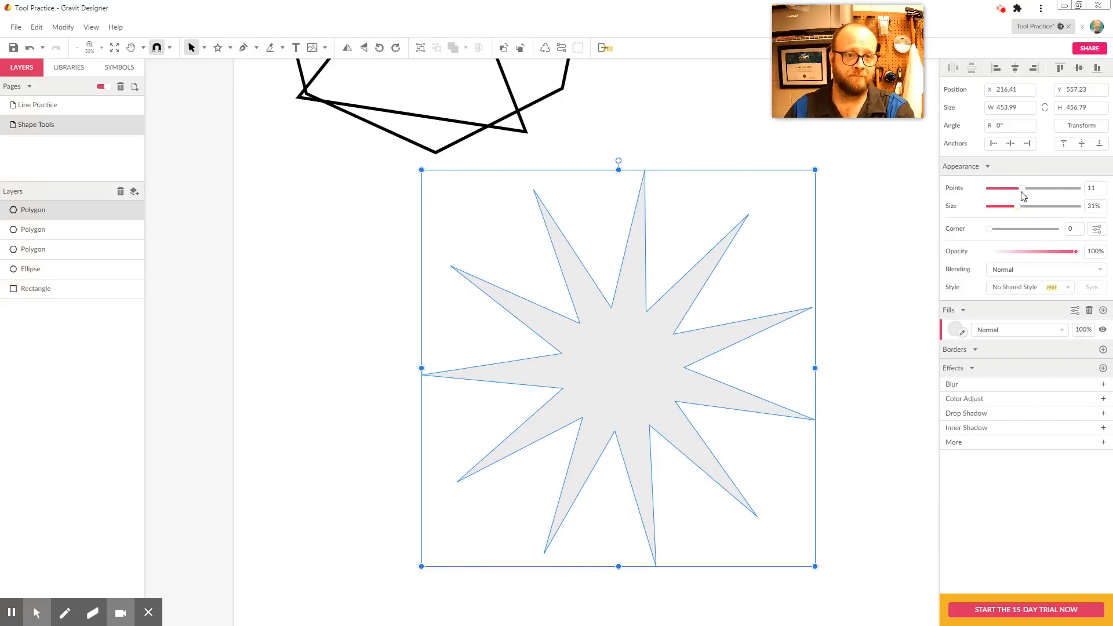
Widen the star's inner size to 48%, keeping its corner value at 0, and reselect the star
left_click_drag(1016, 208, 981, 234)
left_click(994, 231)
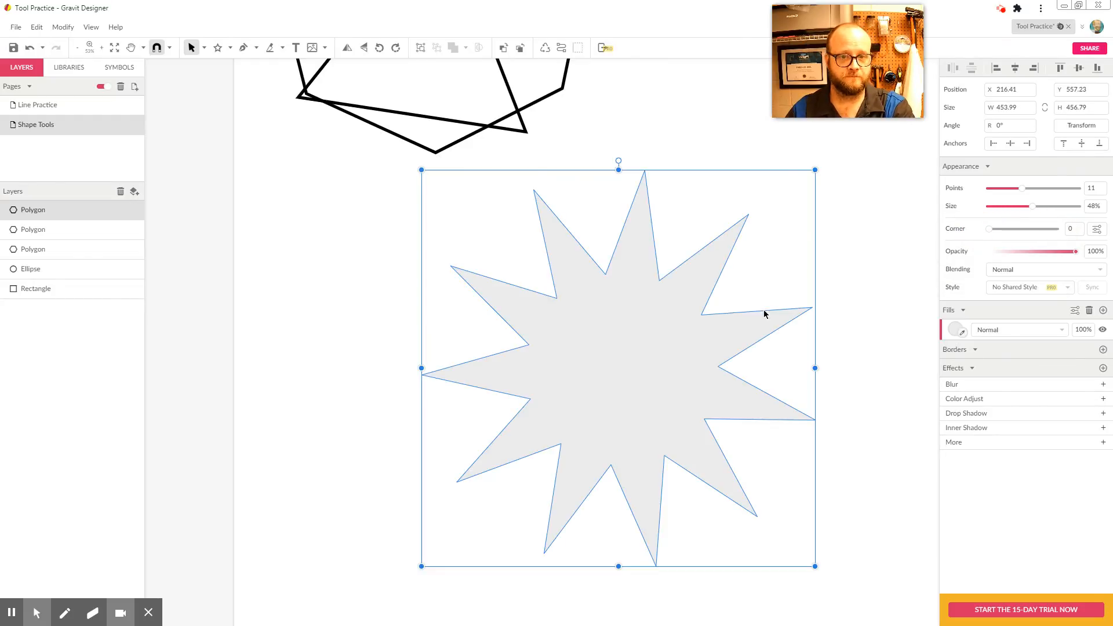
left_click(806, 284)
left_click(620, 331)
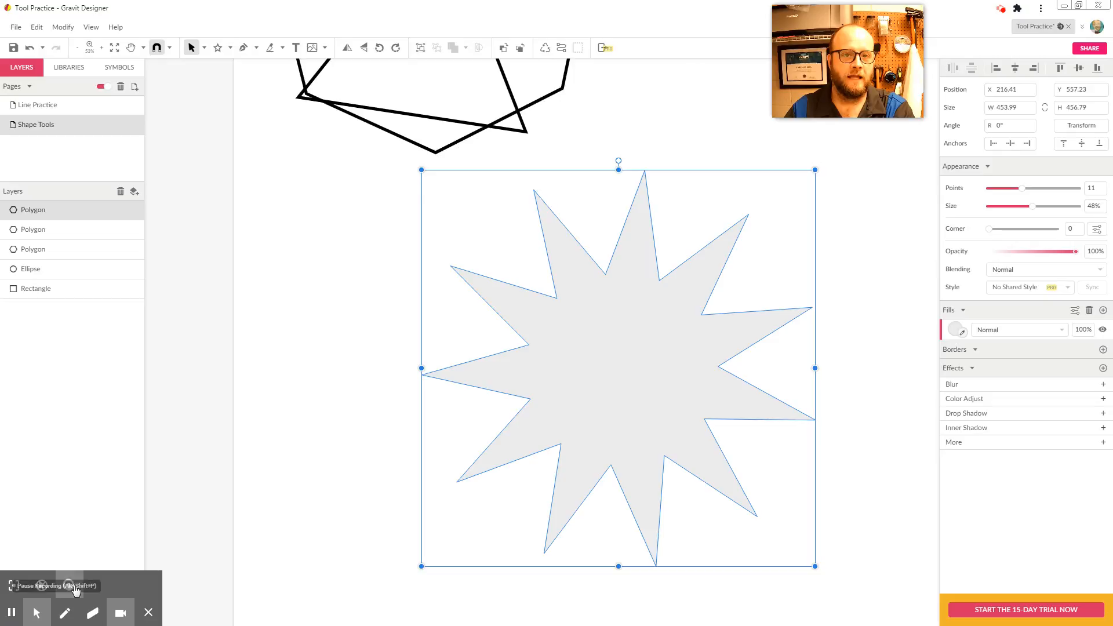
Fill the star with a light red colour and deselect it
left_click(956, 329)
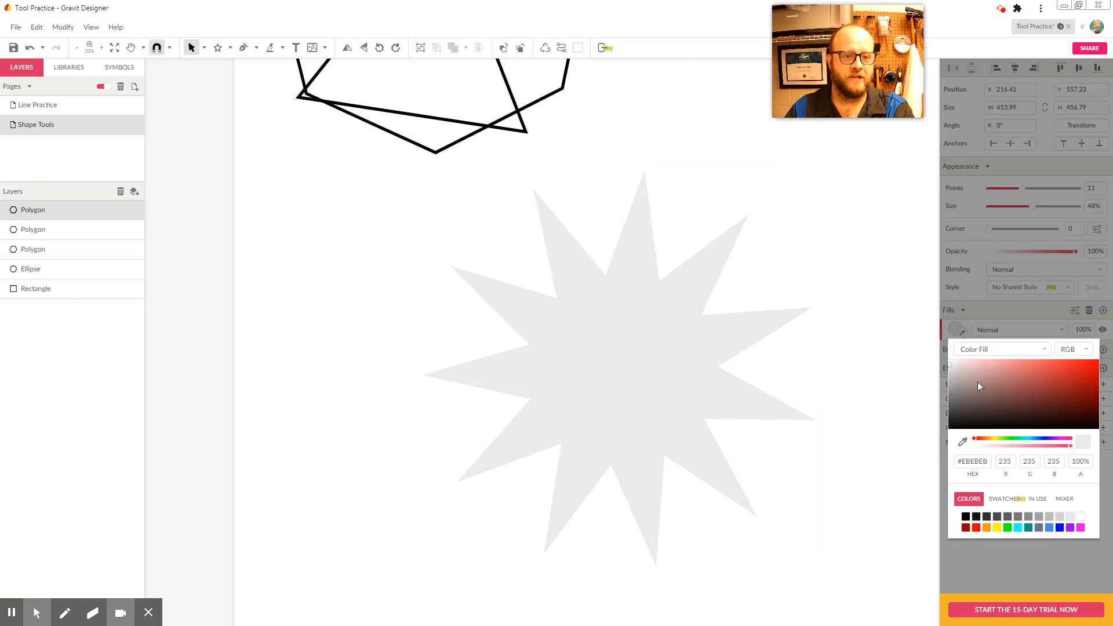
left_click(1047, 364)
left_click(891, 335)
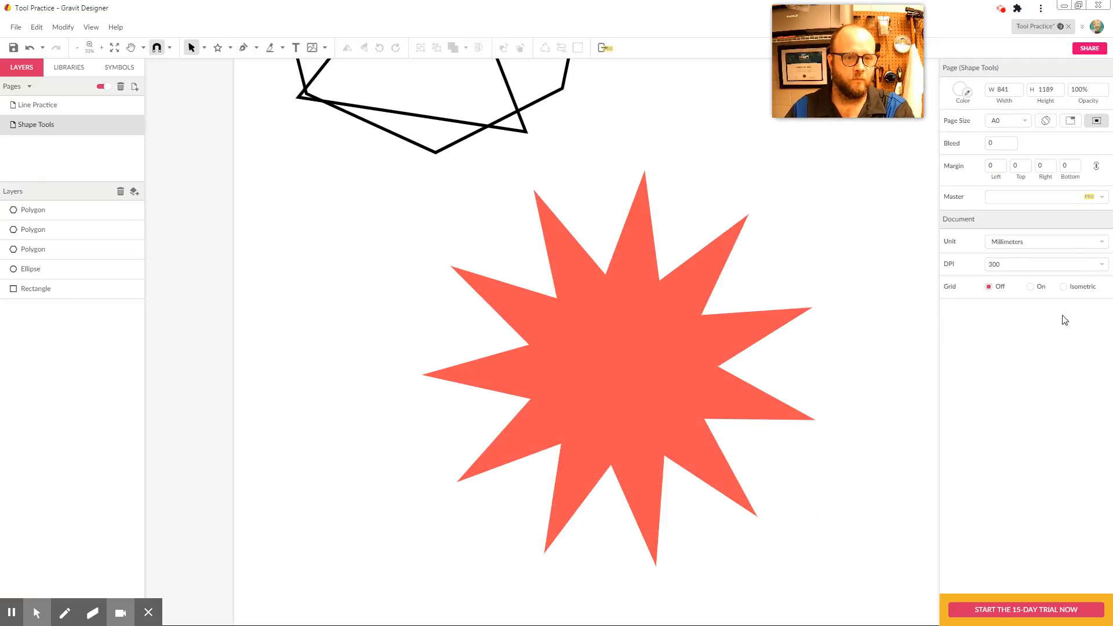
Add a black border to the star and increase its thickness to 10 pt, then up to 23 pt
left_click(744, 312)
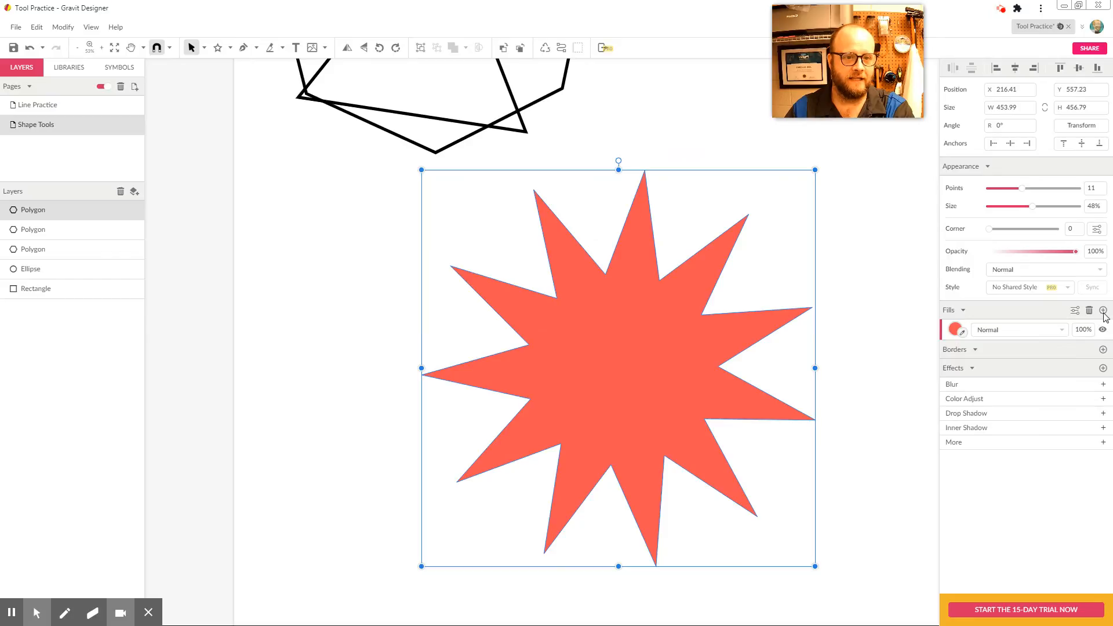
left_click(1103, 349)
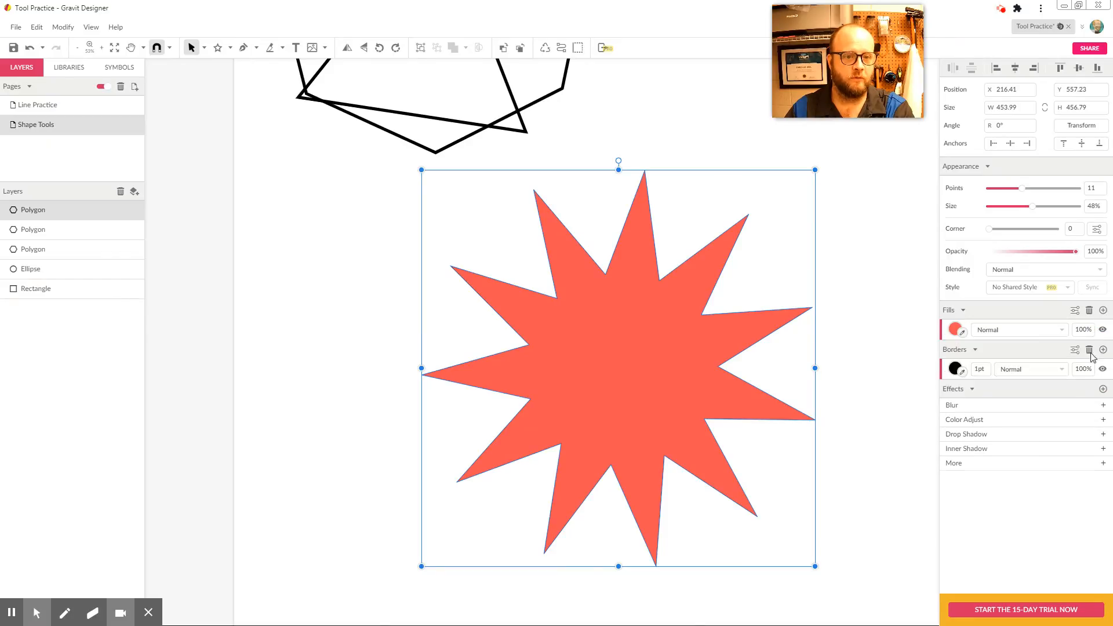
left_click(979, 369)
type("10")
key("Return")
scroll(982, 370, "up", 13)
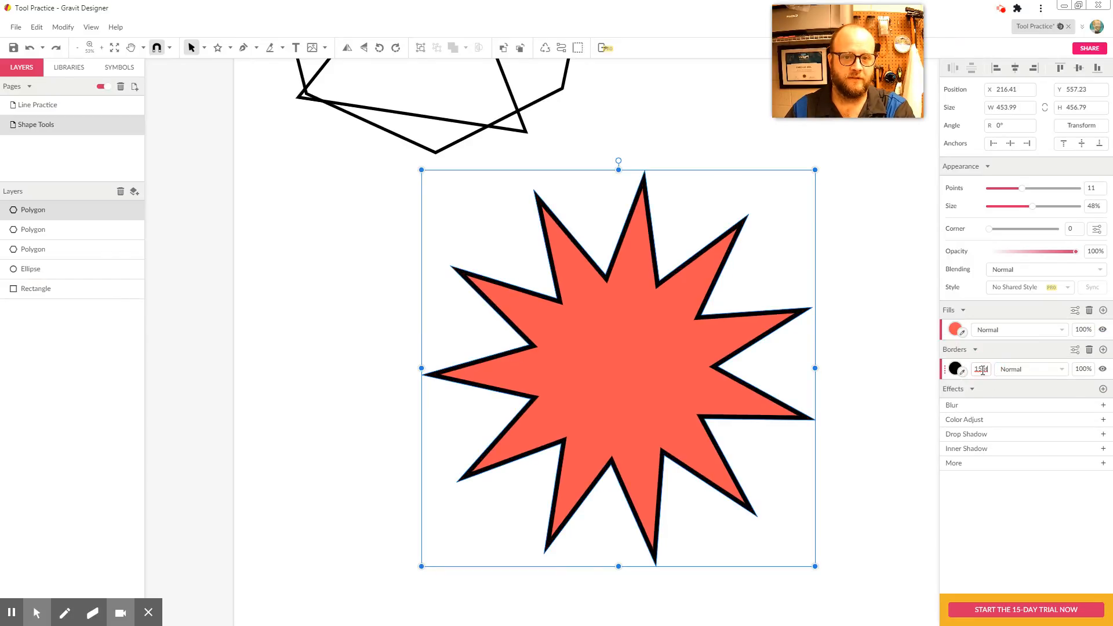
Change the star to an inner size of 64% and 9 points, and deselect it
left_click_drag(1036, 209, 1014, 191)
left_click(1021, 191)
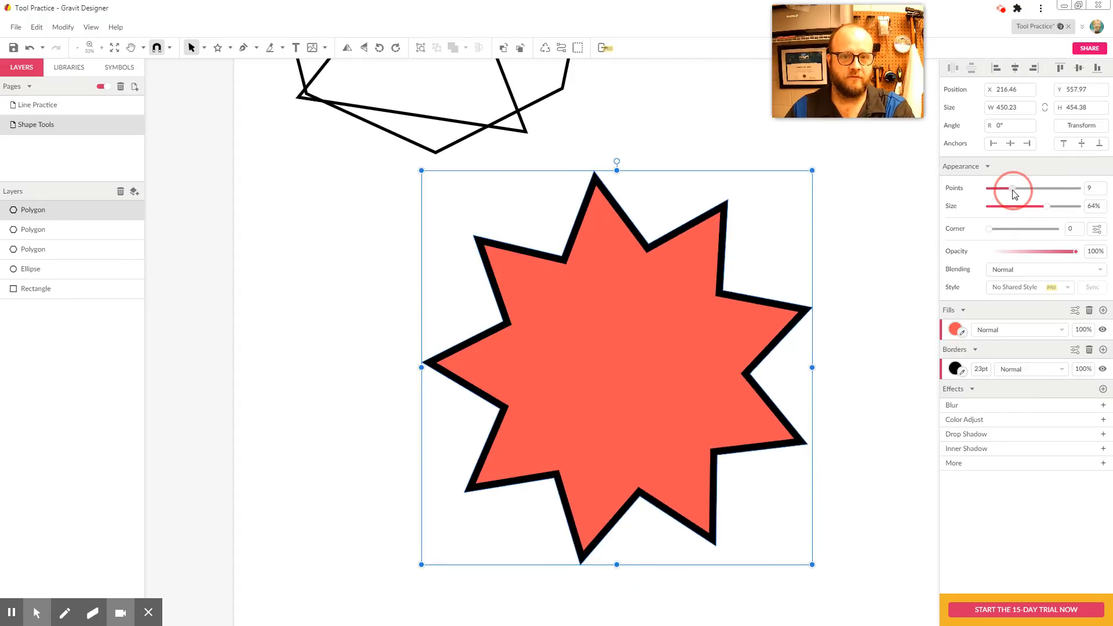
left_click(862, 280)
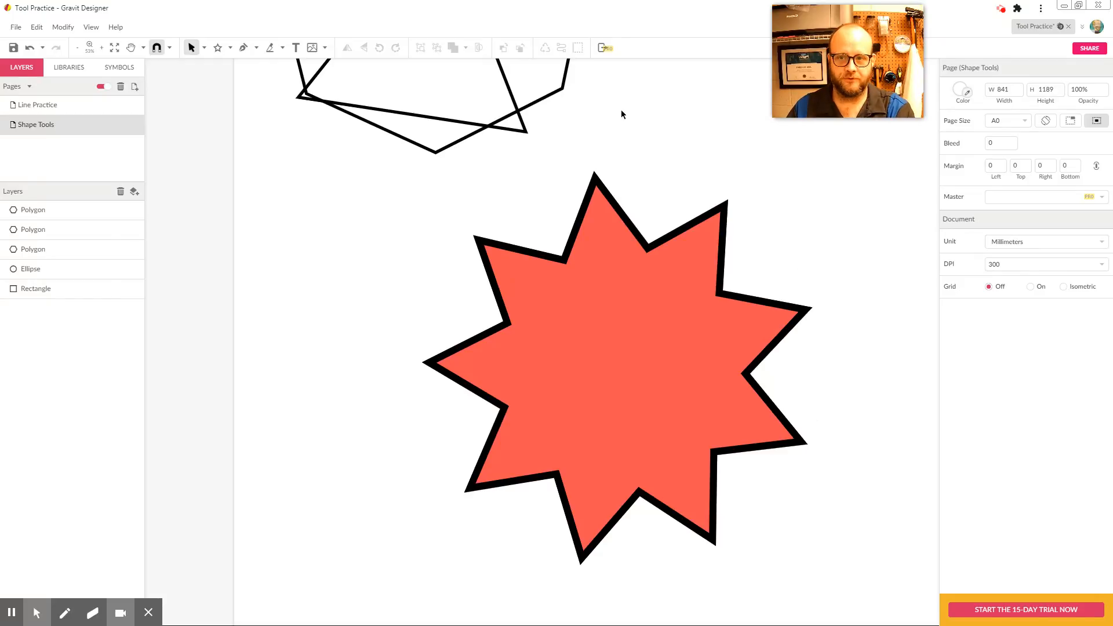
Look over the available shape tools, select the star, and view the whole Shape Tools page with all its shapes
left_click(230, 48)
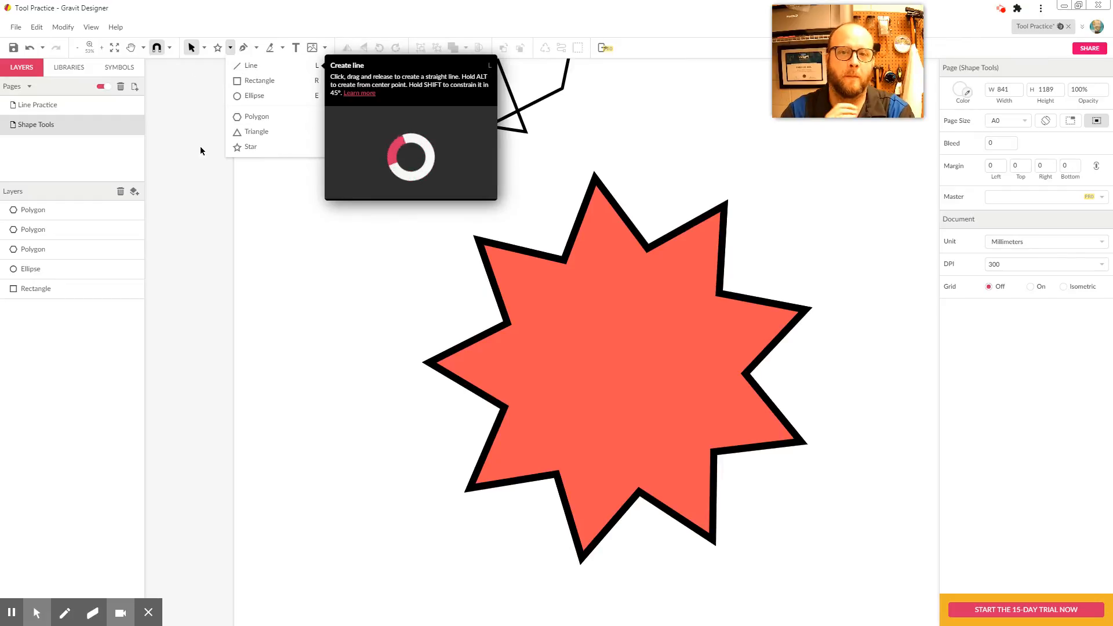
left_click(487, 266)
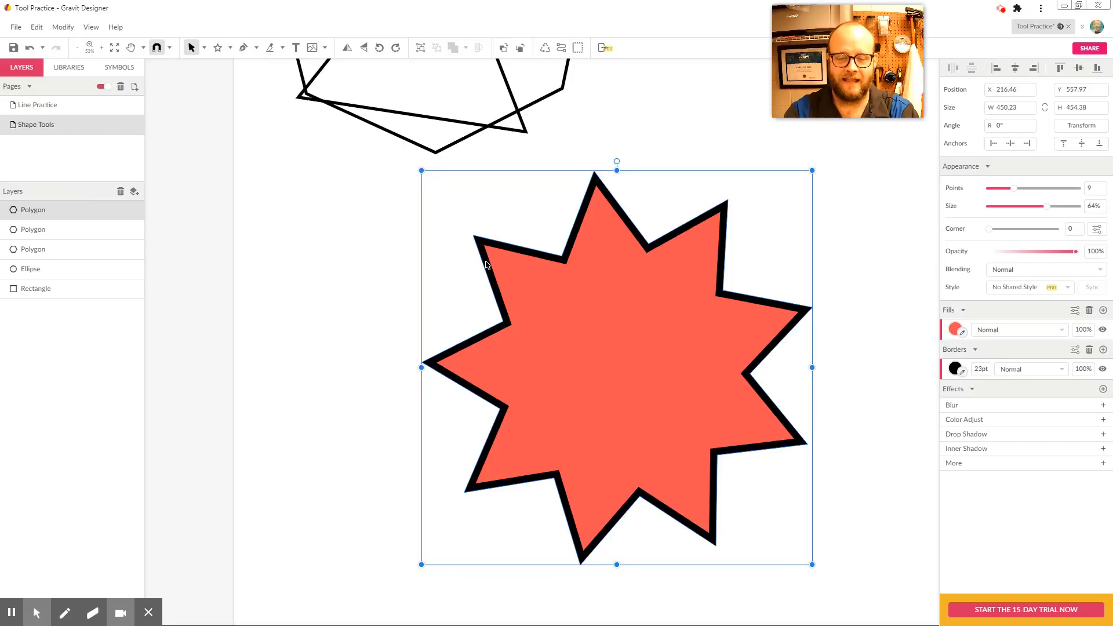
key("ctrl+minus")
key("ctrl+minus")
key("space")
left_click_drag(534, 217, 522, 290)
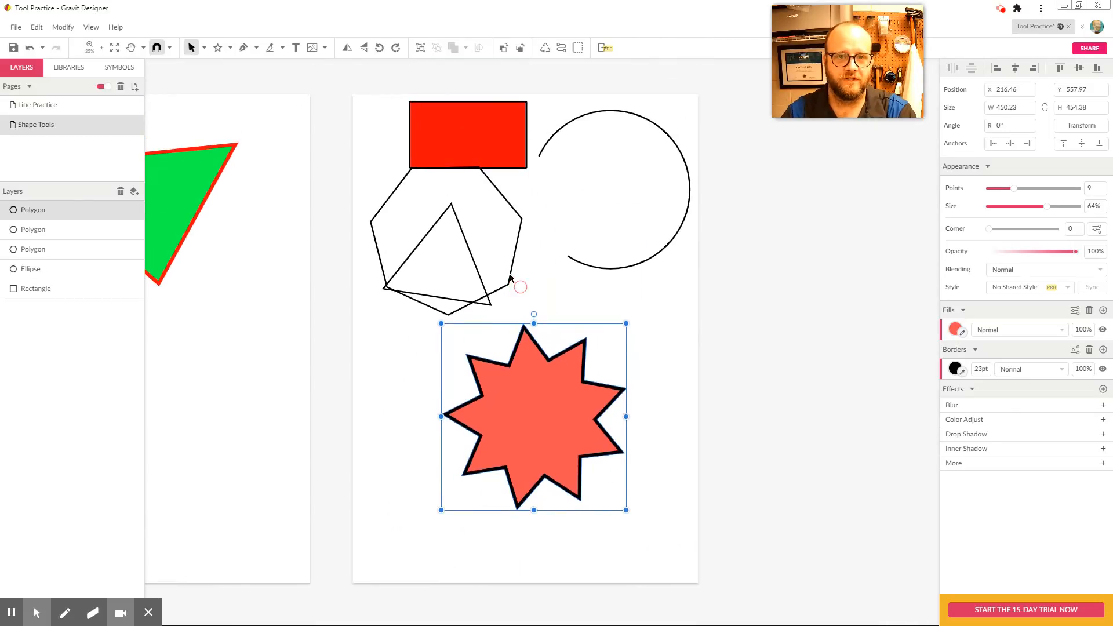